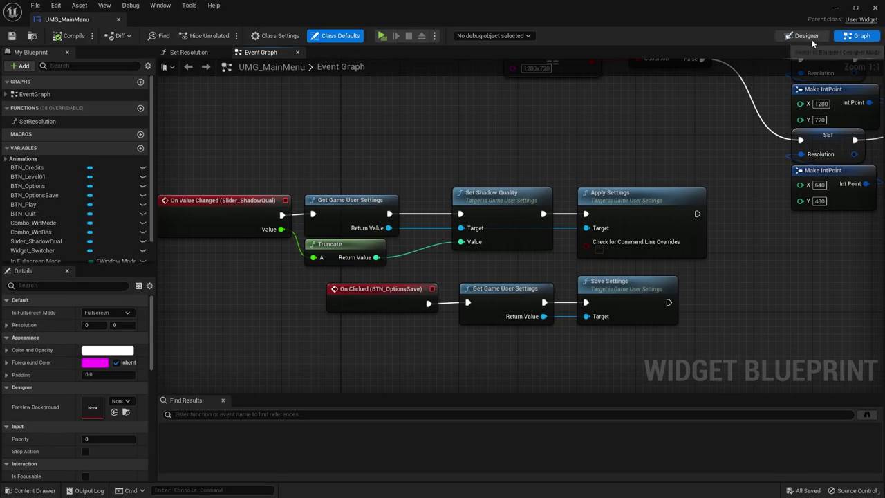
# Switch UMG_MainMenu to the Designer canvas to show its menu buttons and Options Menu panel
pyautogui.click(811, 39)
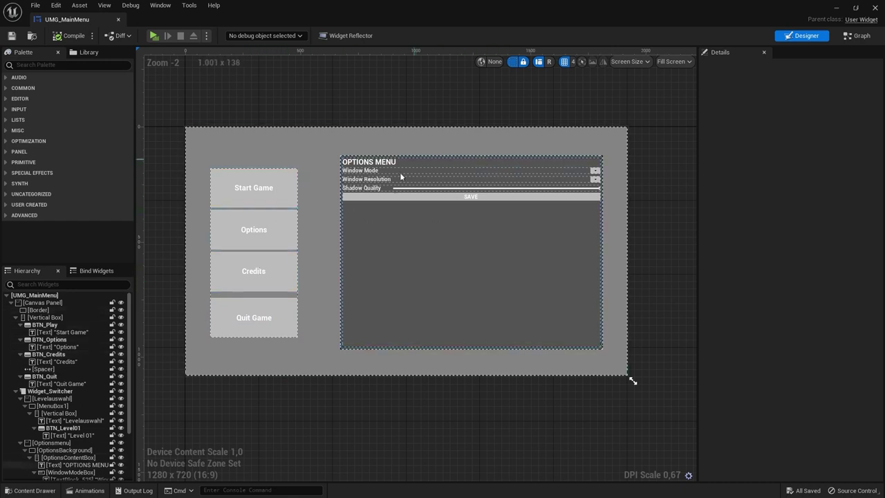
# Add a Background Blur widget under the Canvas Panel
pyautogui.scroll(4, 457, 197)
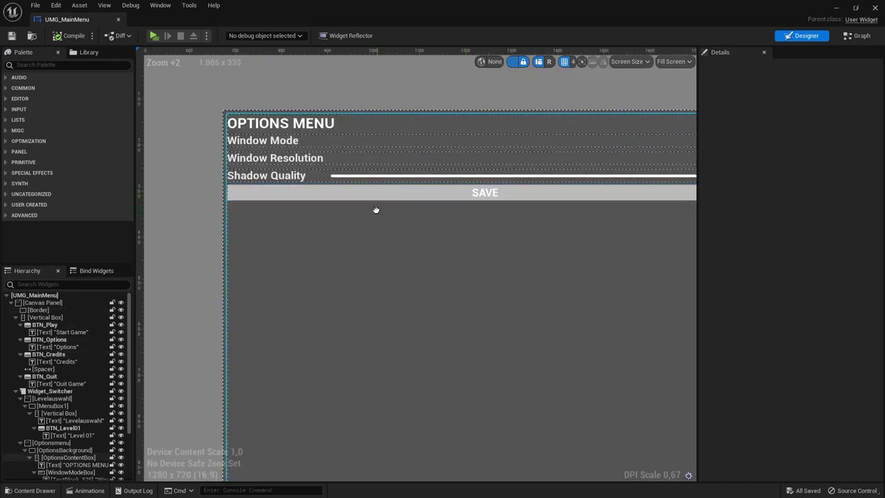
pyautogui.scroll(-3, 492, 301)
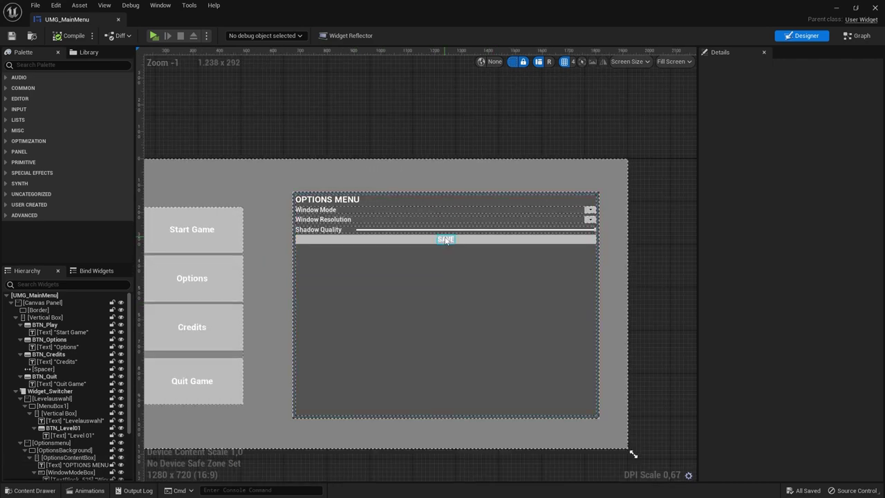
pyautogui.moveTo(371, 251); pyautogui.dragTo(451, 200, button='right')
pyautogui.click(16, 317)
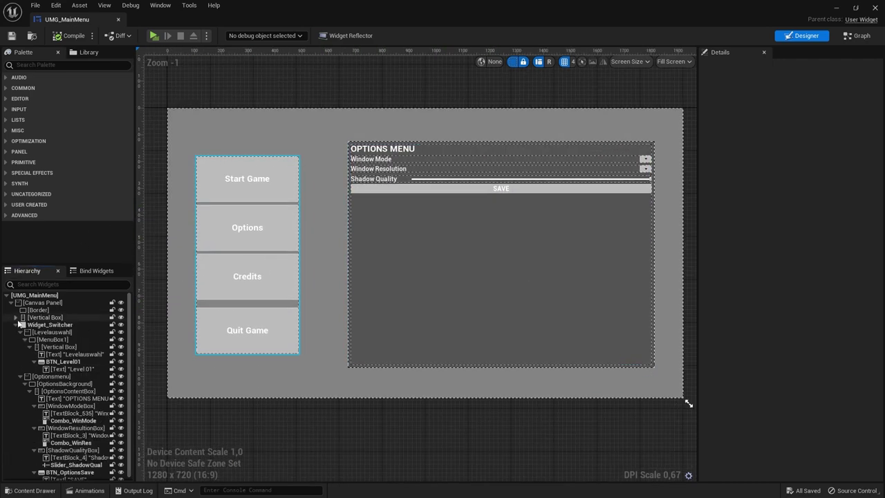
pyautogui.click(15, 324)
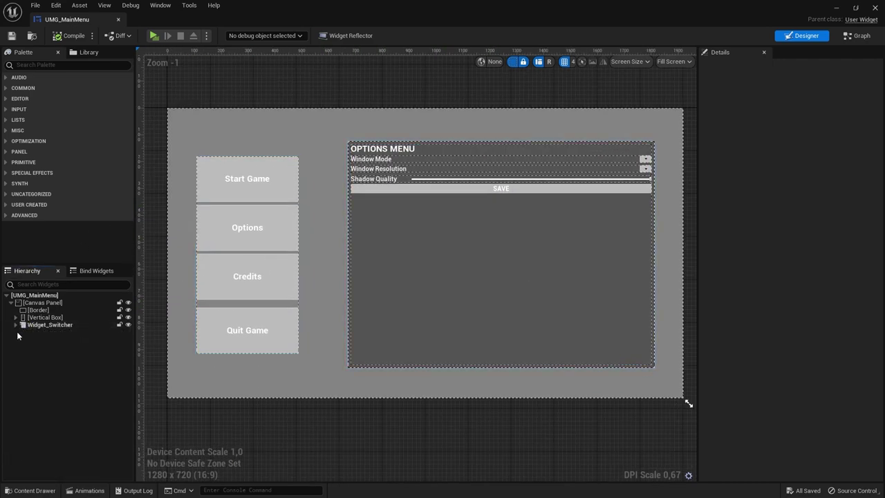
pyautogui.click(36, 67)
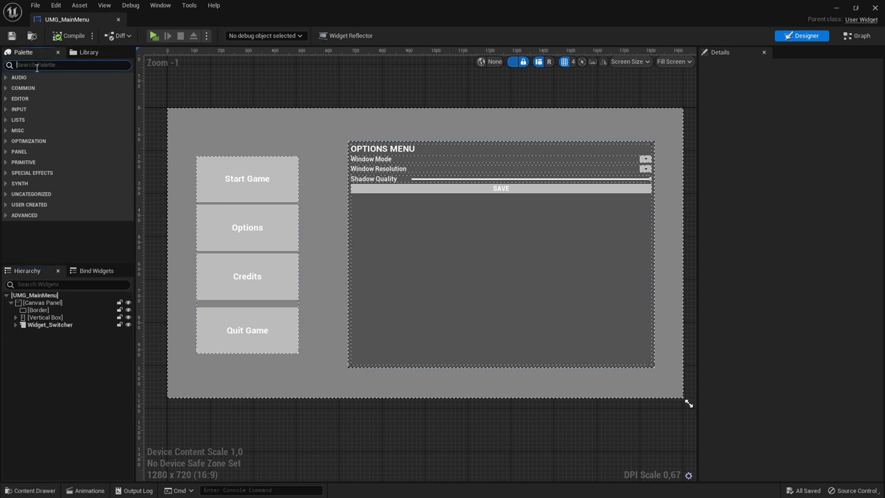
pyautogui.write('blur')
pyautogui.moveTo(42, 88); pyautogui.dragTo(49, 322)
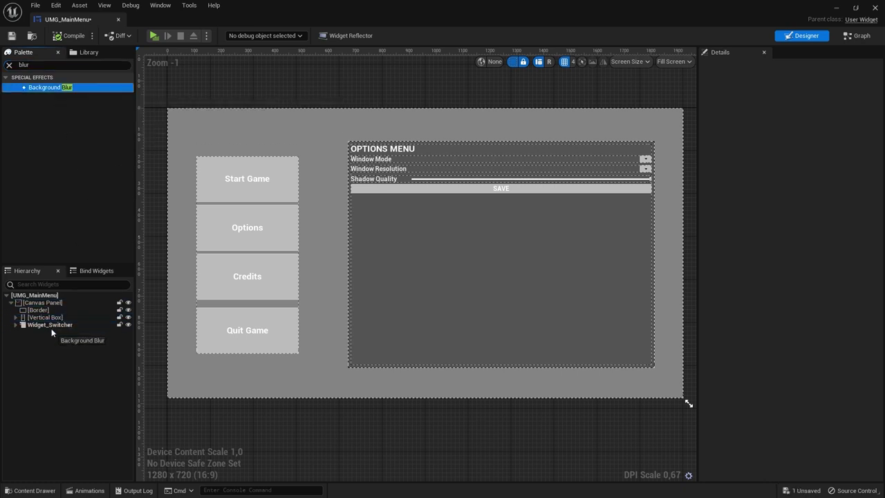
pyautogui.moveTo(50, 322); pyautogui.dragTo(52, 333)
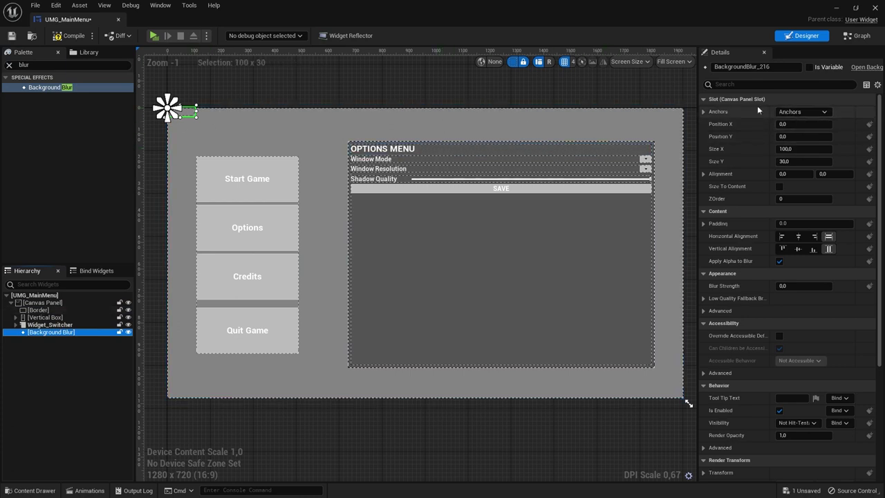
# Anchor the blur to full stretch with Right and Bottom offsets of 0
pyautogui.click(800, 112)
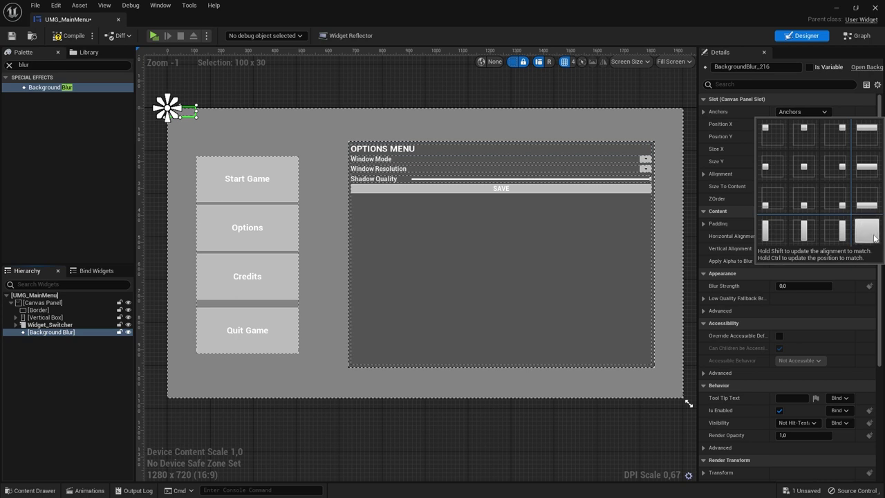
pyautogui.click(873, 238)
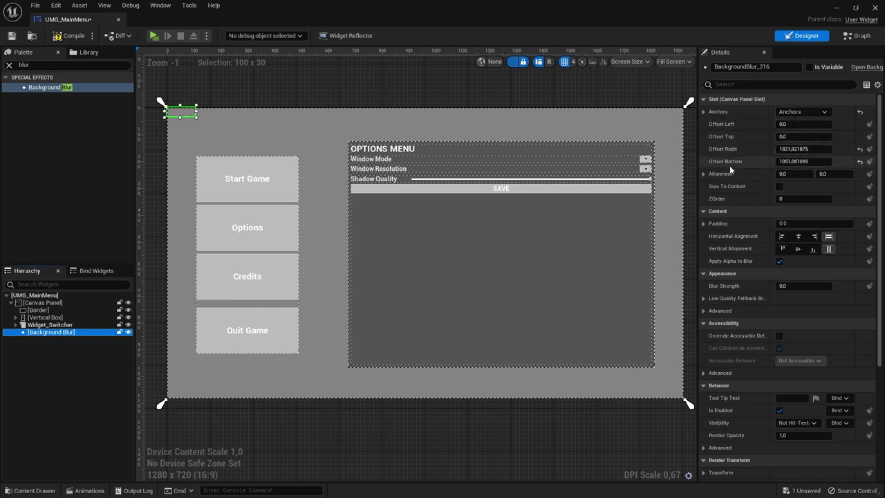
pyautogui.click(785, 161)
pyautogui.write('0')
pyautogui.press('Return')
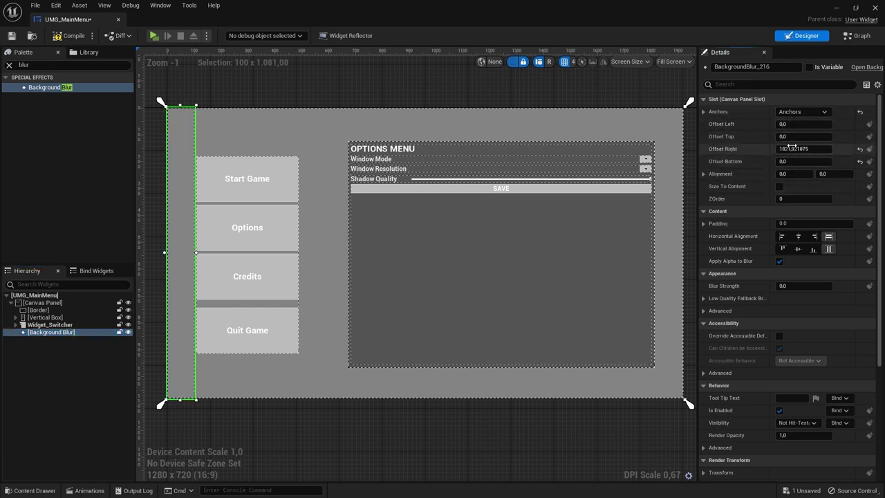
pyautogui.click(801, 149)
pyautogui.write('0')
pyautogui.press('Return')
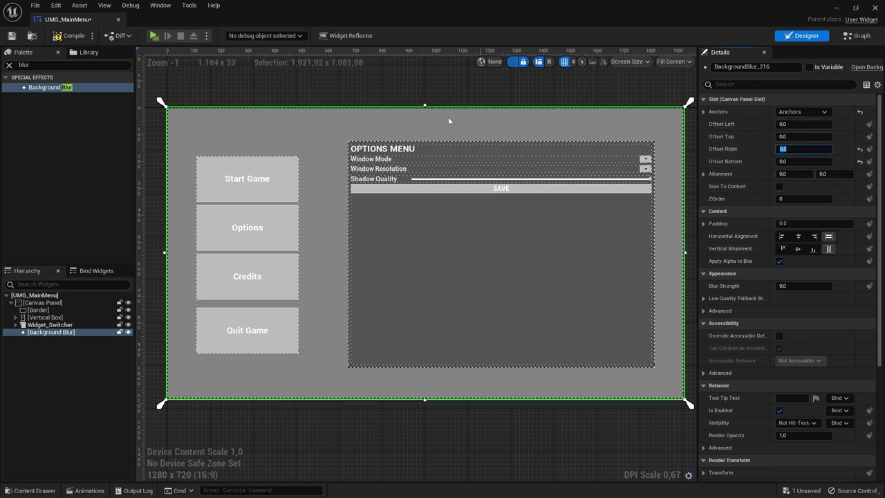
# Set the Background Blur's Blur Strength to 5
pyautogui.scroll(-1, 740, 190)
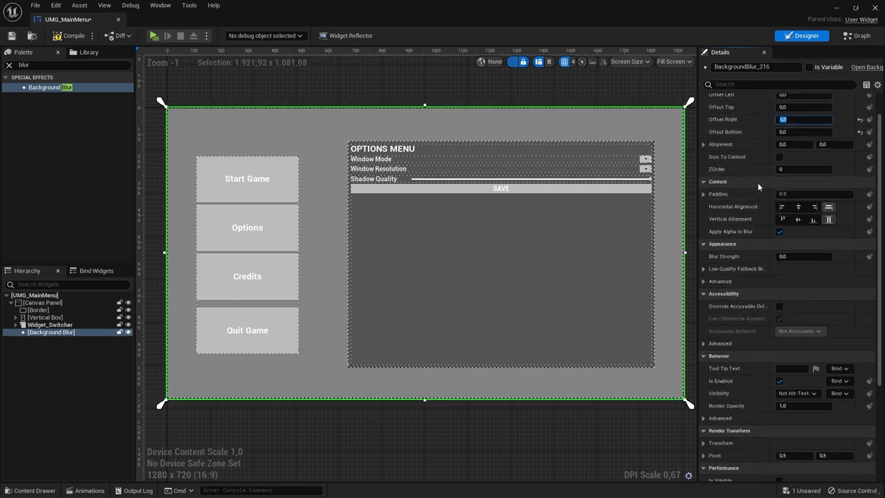
pyautogui.click(807, 256)
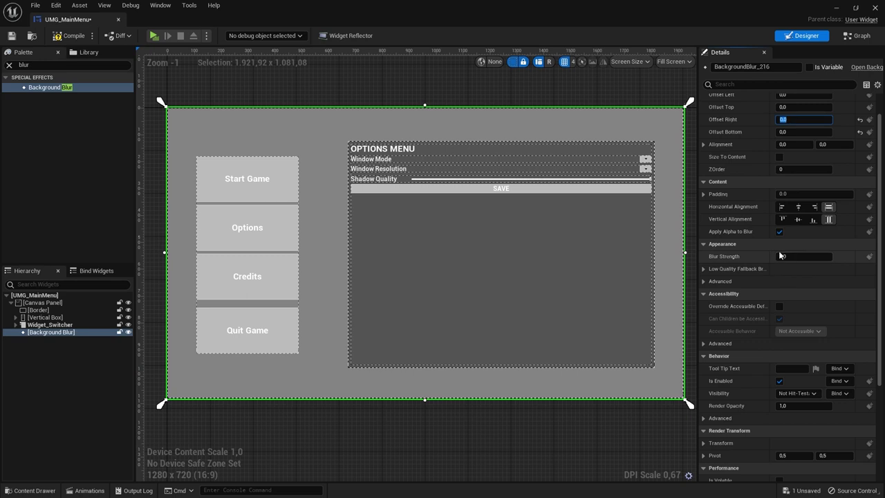
pyautogui.write('16')
pyautogui.press('Return')
pyautogui.write('4')
pyautogui.press('Return')
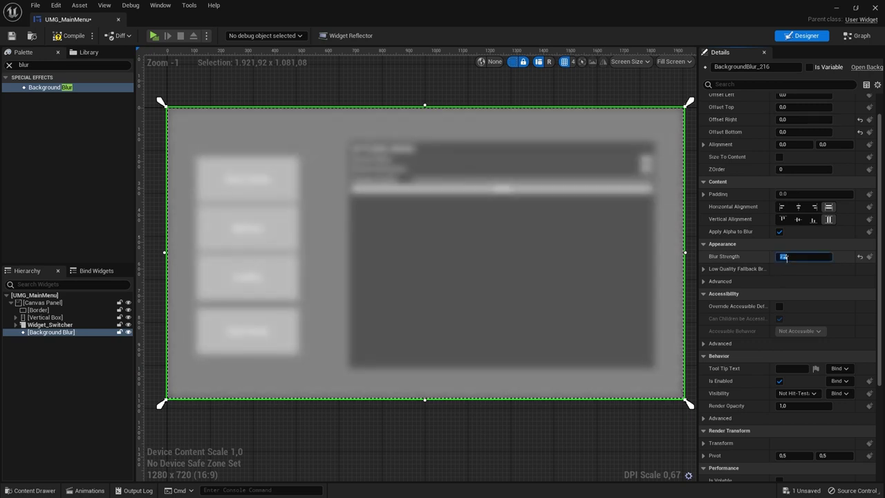
pyautogui.write('5')
pyautogui.press('Return')
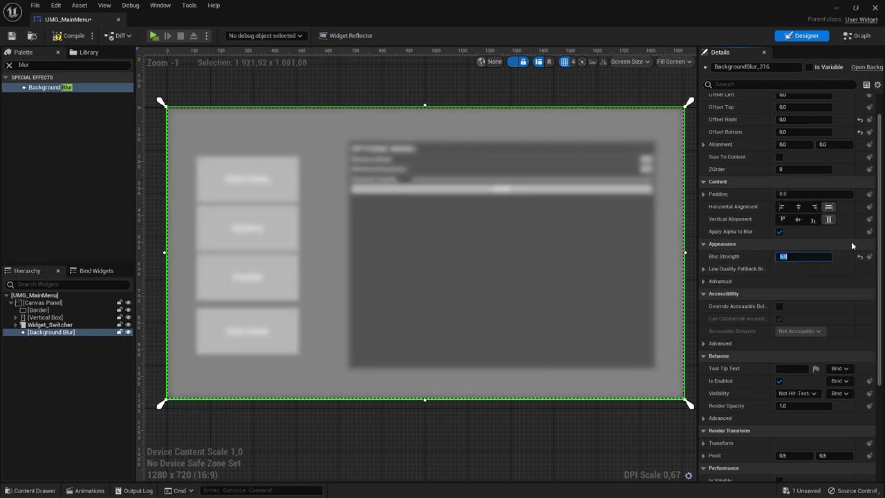
# Add a Border widget inside the Background Blur
pyautogui.click(60, 66)
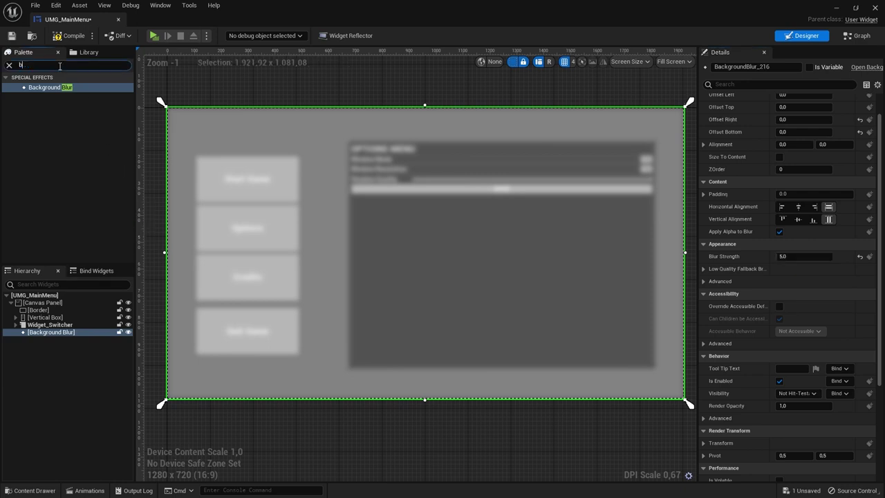
pyautogui.write('order')
pyautogui.click(36, 89)
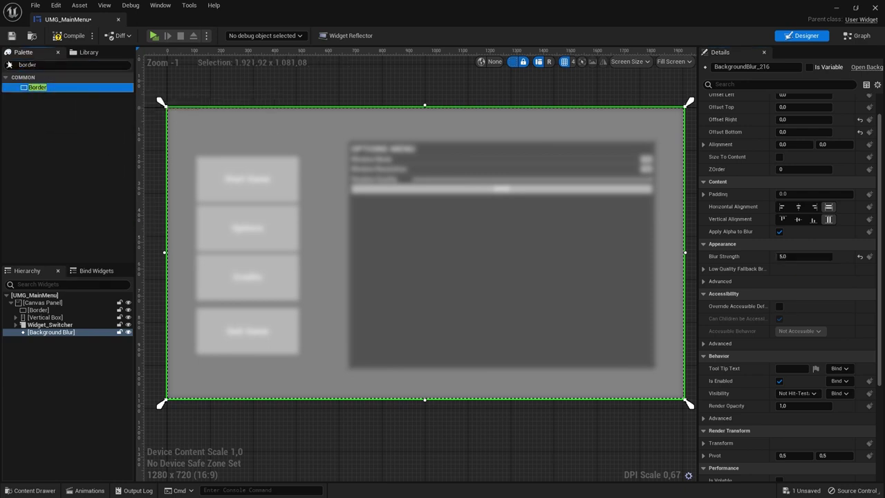
pyautogui.moveTo(37, 100); pyautogui.dragTo(52, 334)
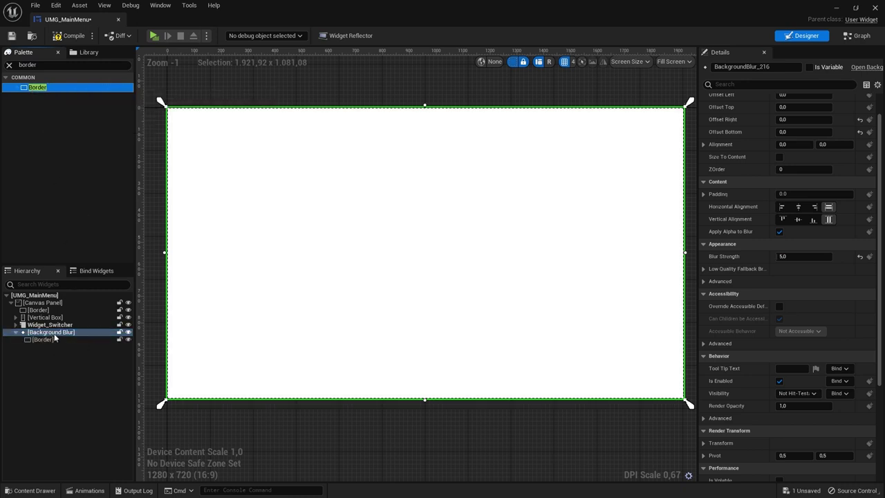
# Rename the Background Blur to PopUp
pyautogui.click(48, 335)
pyautogui.click(85, 334)
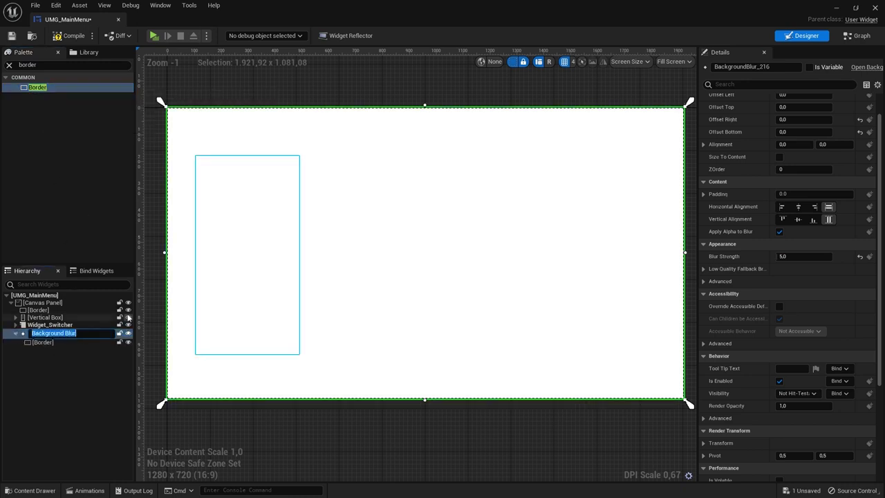
pyautogui.write('PopUp')
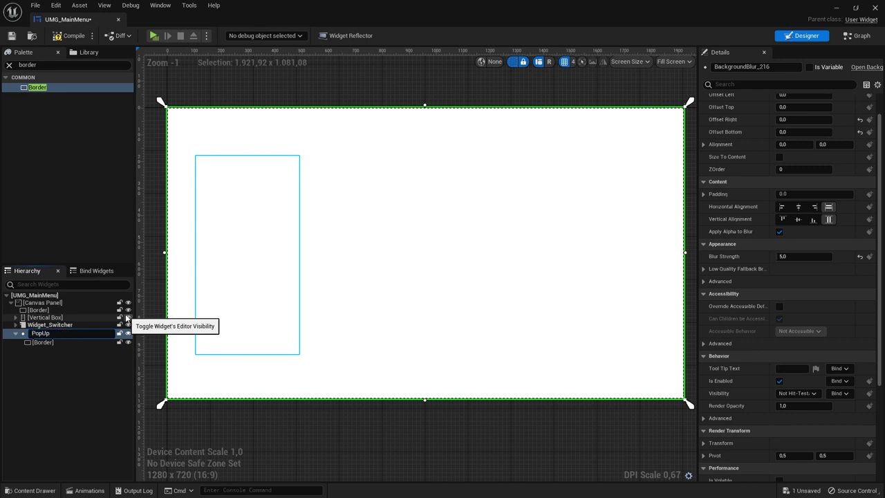
pyautogui.press('Return')
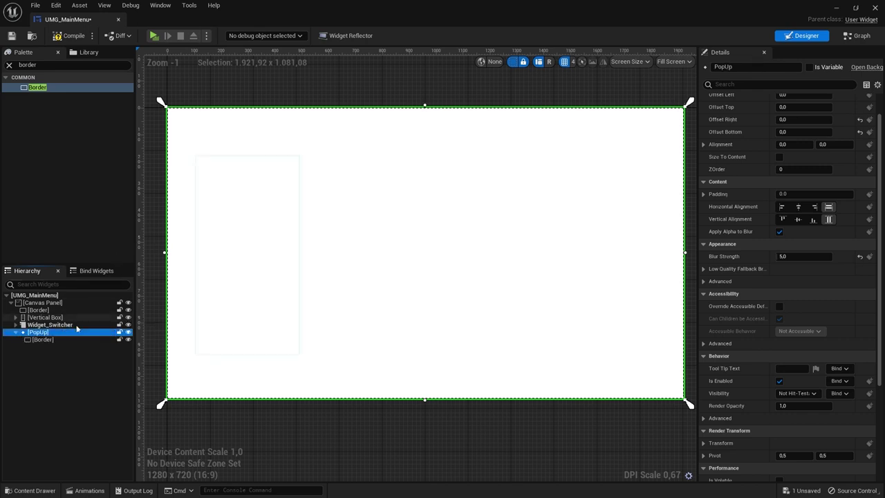
# Centre the Border horizontally and vertically
pyautogui.click(38, 339)
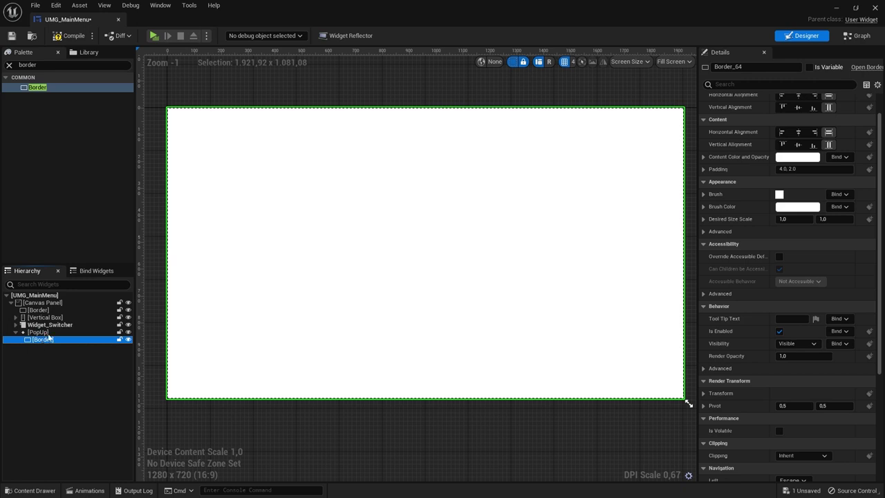
pyautogui.click(799, 107)
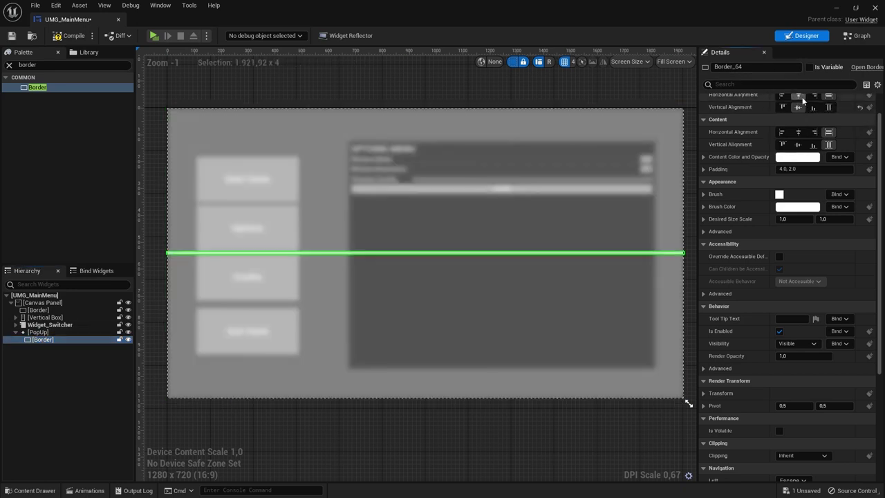
pyautogui.click(798, 97)
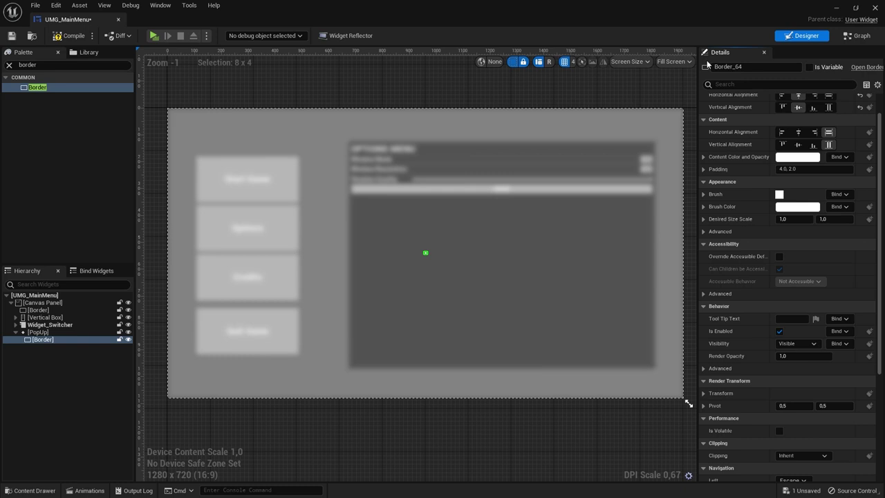
# Set the PopUp Border's Brush Color to black with alpha 0.5
pyautogui.click(740, 194)
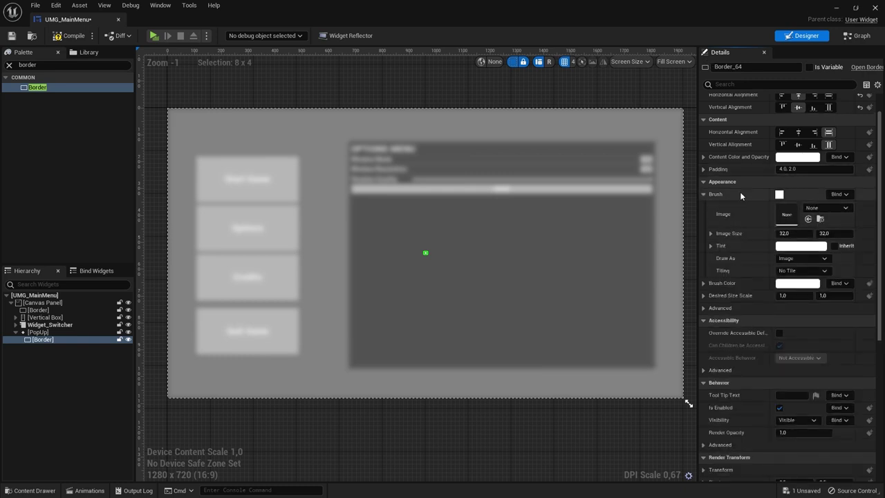
pyautogui.click(740, 194)
pyautogui.click(735, 206)
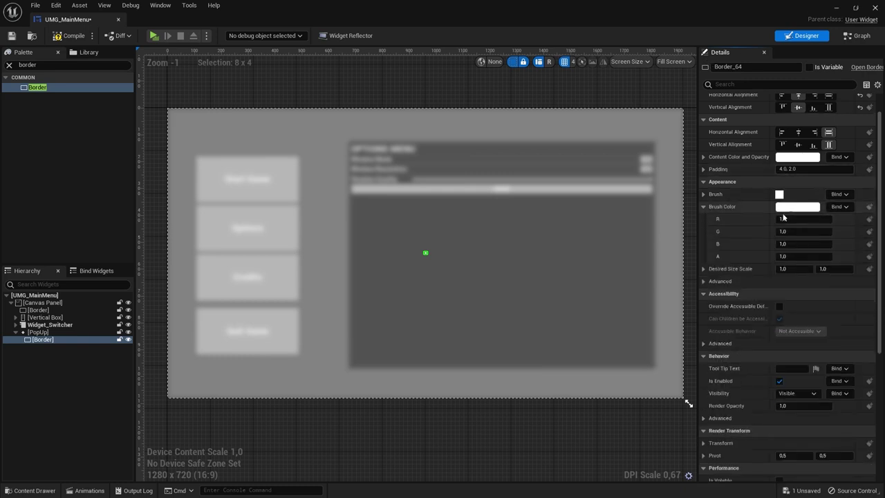
pyautogui.click(797, 206)
pyautogui.click(716, 311)
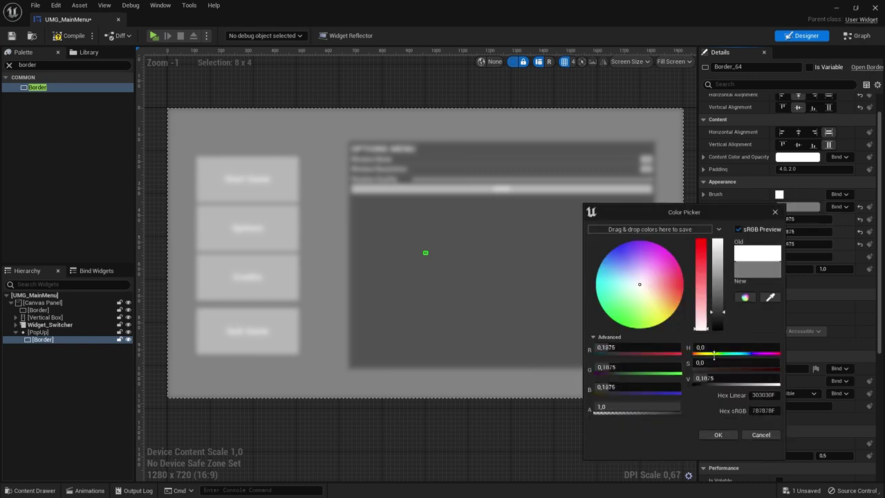
pyautogui.moveTo(714, 355); pyautogui.dragTo(676, 420)
pyautogui.click(717, 435)
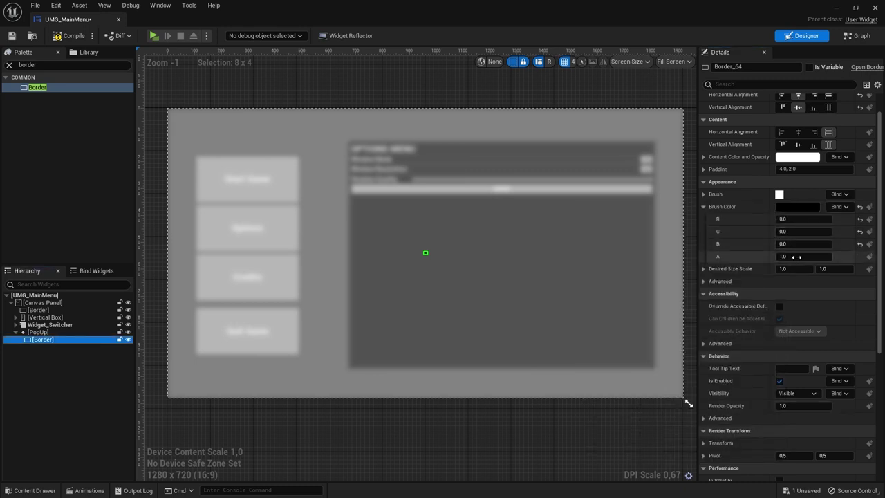
pyautogui.write('44')
pyautogui.press('Return')
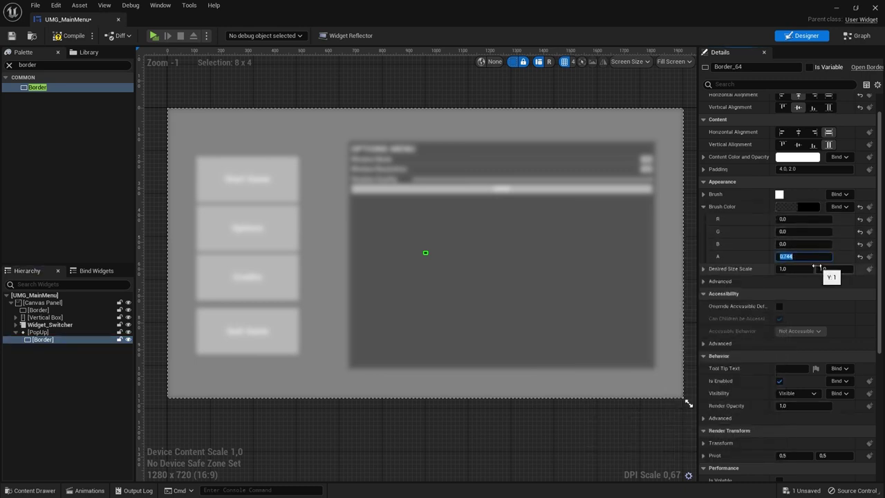
pyautogui.write('5')
pyautogui.press('Return')
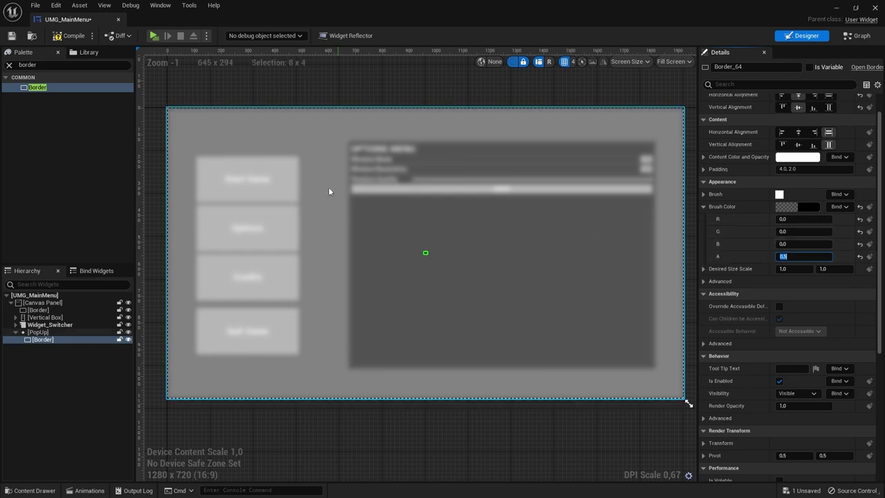
pyautogui.click(54, 65)
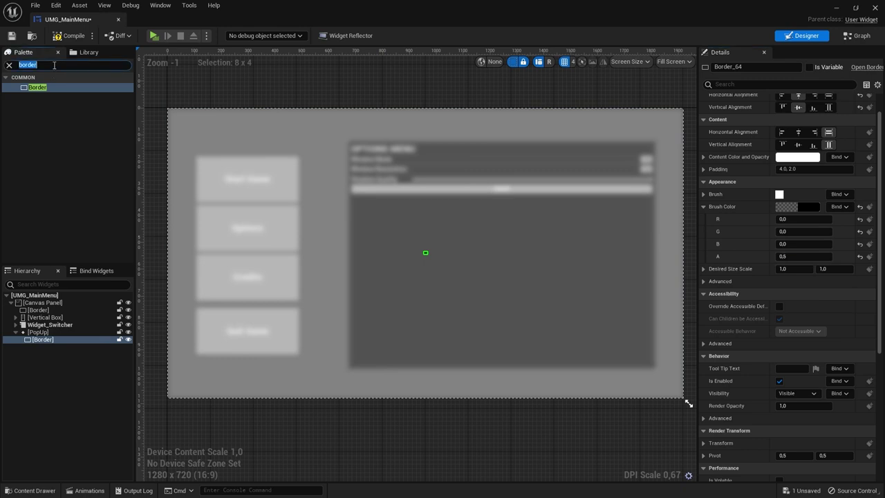
# Place a Vertical Box inside the PopUp's Border
pyautogui.press('BackSpace')
pyautogui.write('vert')
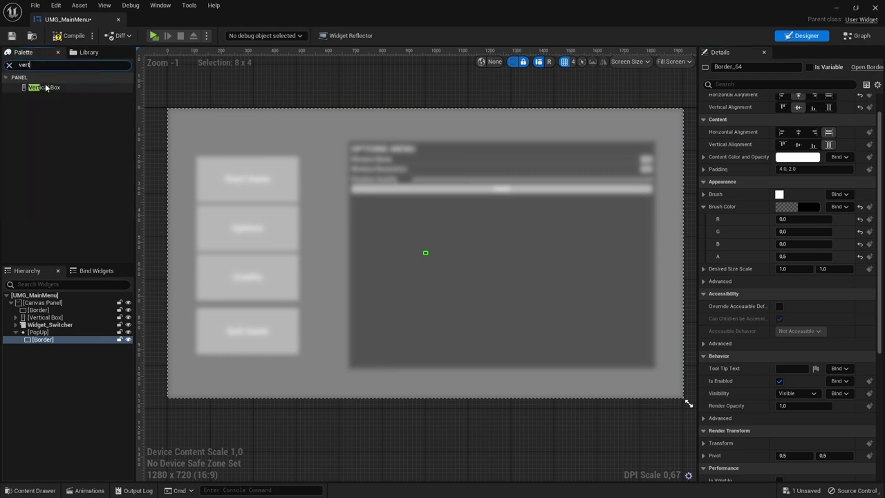
pyautogui.moveTo(46, 88); pyautogui.dragTo(40, 343)
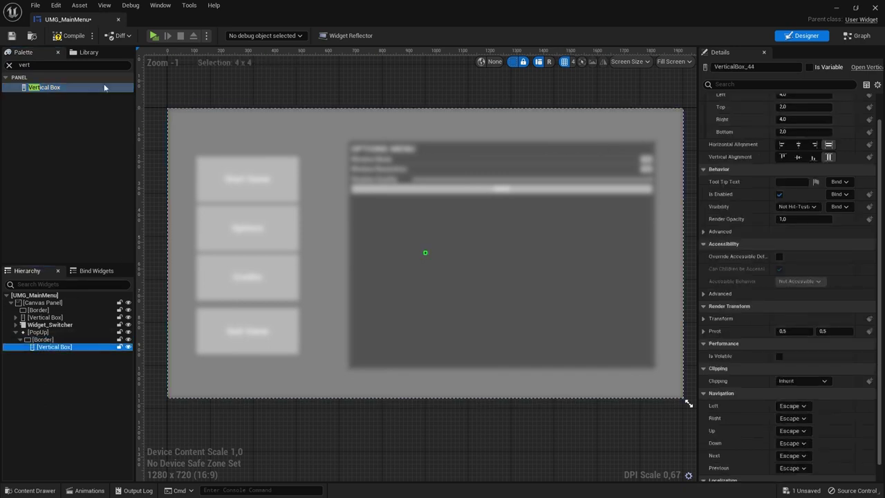
# Add a Text block inside the new Vertical Box
pyautogui.click(49, 64)
pyautogui.write('tex')
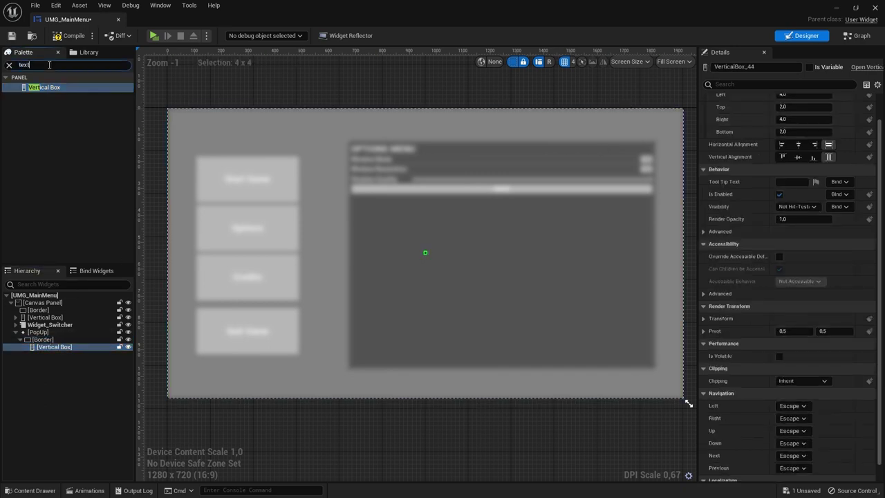
pyautogui.click(53, 102)
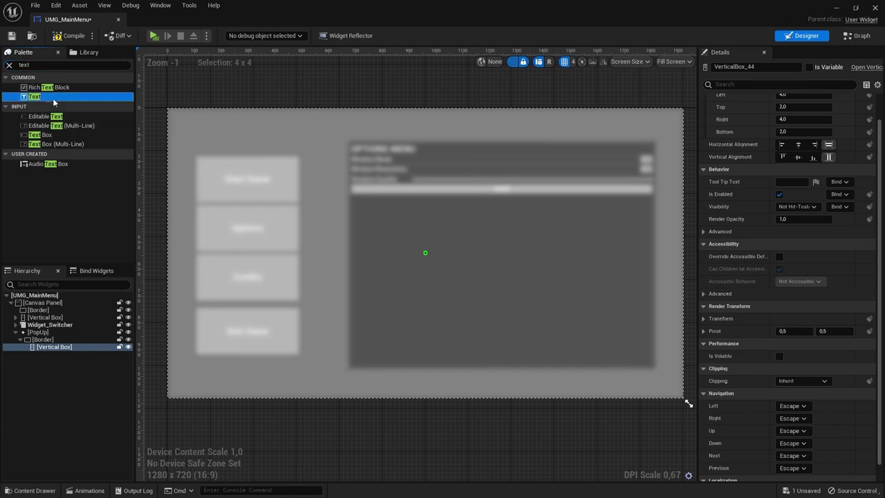
pyautogui.moveTo(53, 101); pyautogui.dragTo(59, 349)
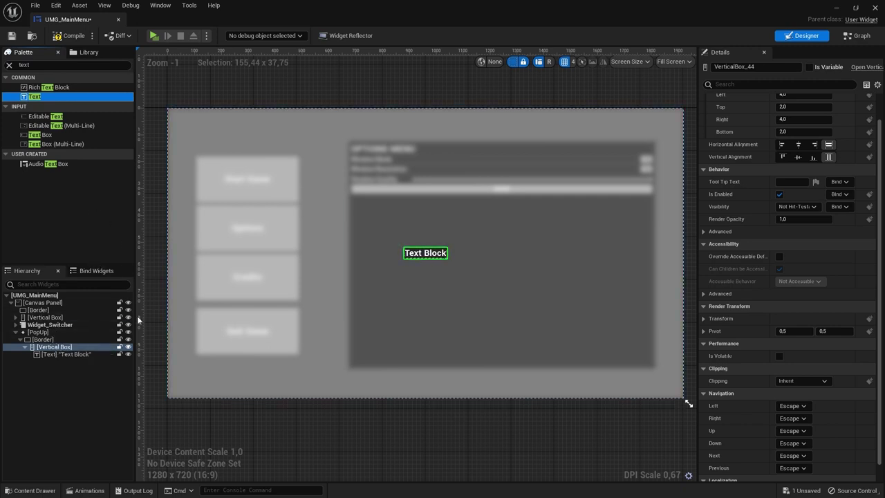
pyautogui.click(60, 354)
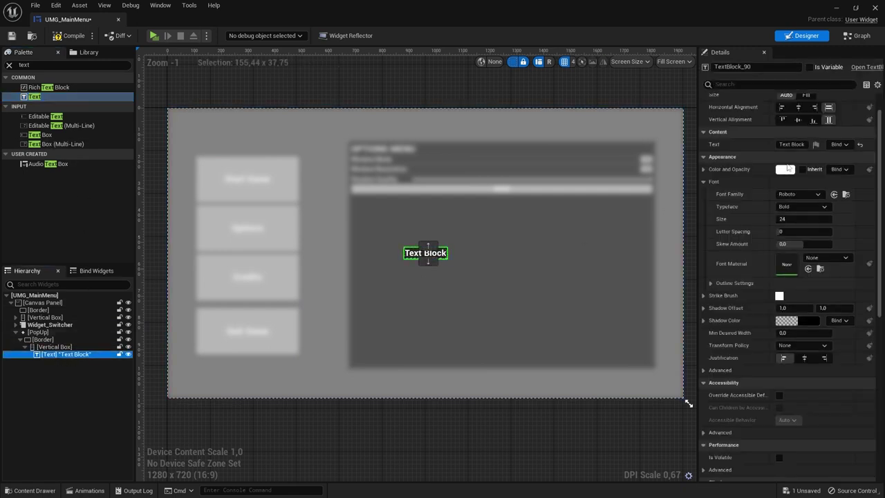
# Change the first Text block's text to 'Warning'
pyautogui.click(804, 144)
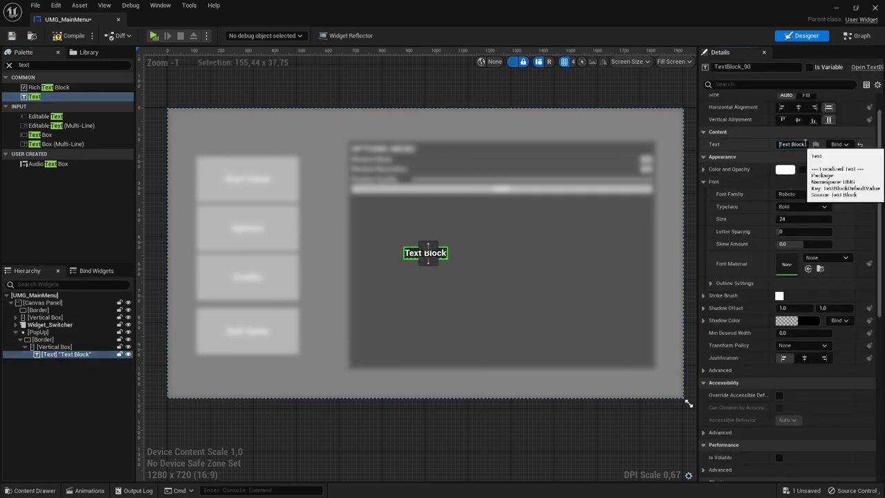
pyautogui.hotkey('ctrl', 'a')
pyautogui.write('Wa')
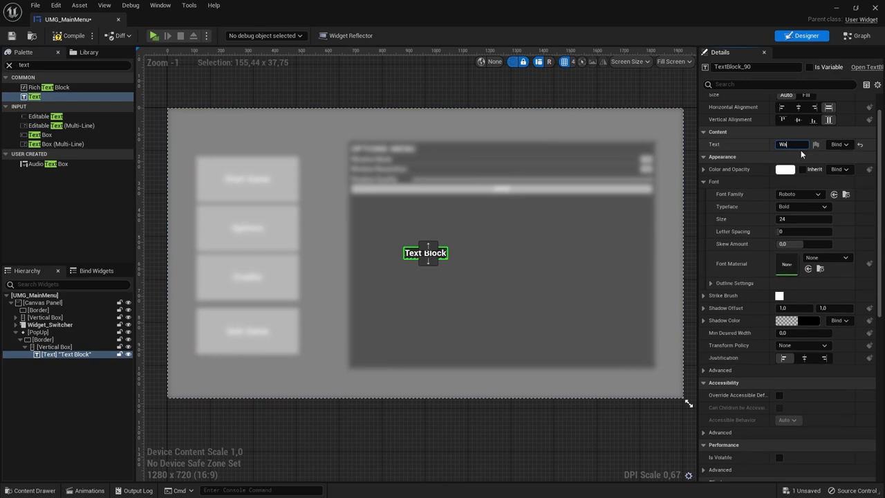
pyautogui.write('rning#')
pyautogui.press('BackSpace')
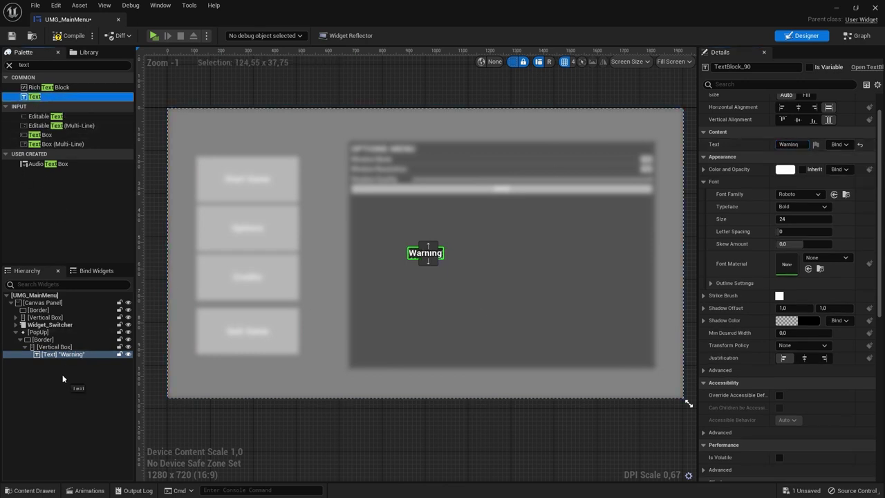
# Add a second Text block, font size 16, reading 'Warning please save your changes first'
pyautogui.moveTo(34, 98); pyautogui.dragTo(59, 358)
pyautogui.write('16')
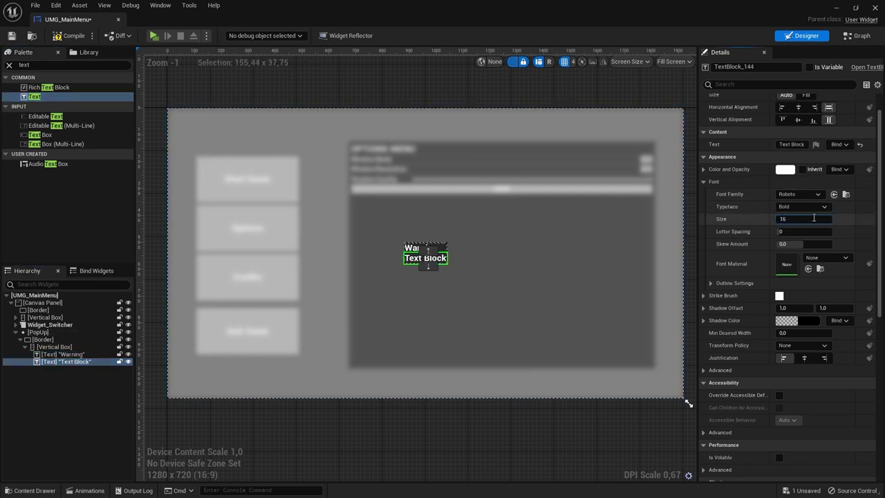
pyautogui.press('Return')
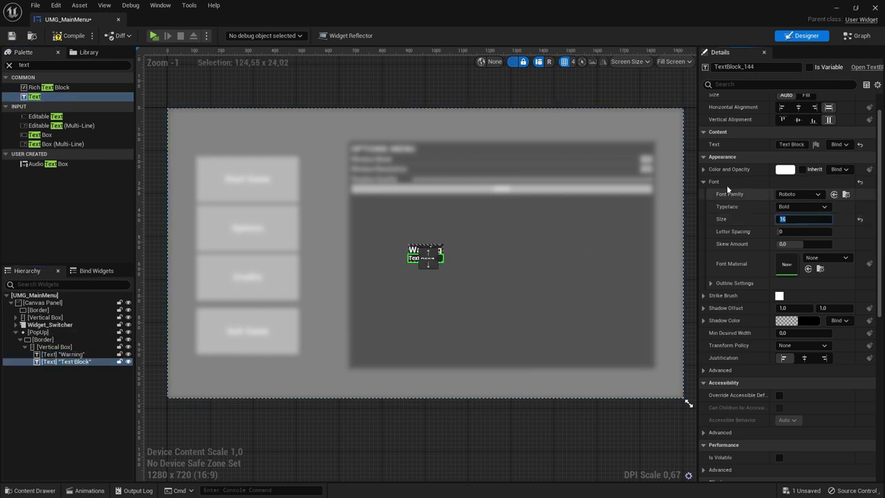
pyautogui.click(801, 145)
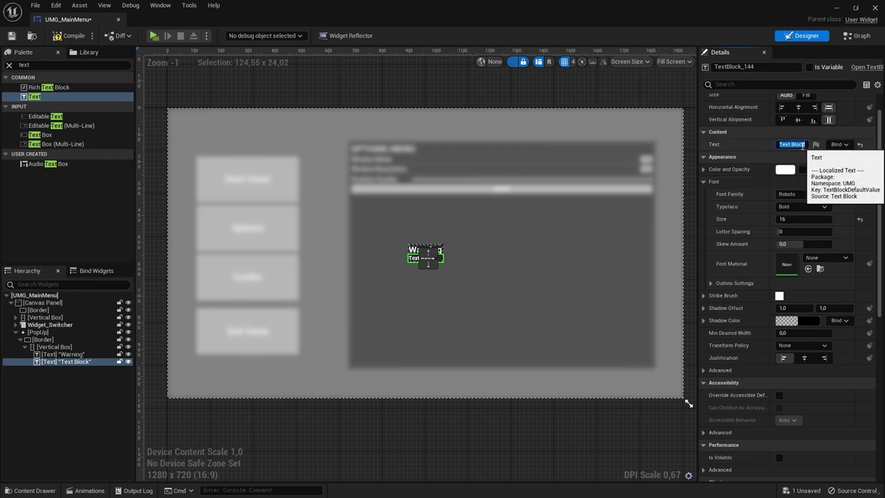
pyautogui.press('BackSpace')
pyautogui.write('pleas')
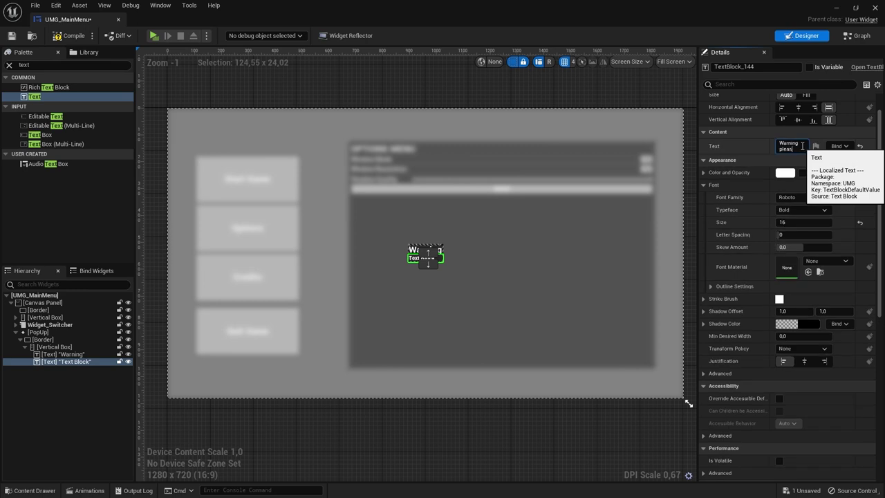
pyautogui.write('e save your')
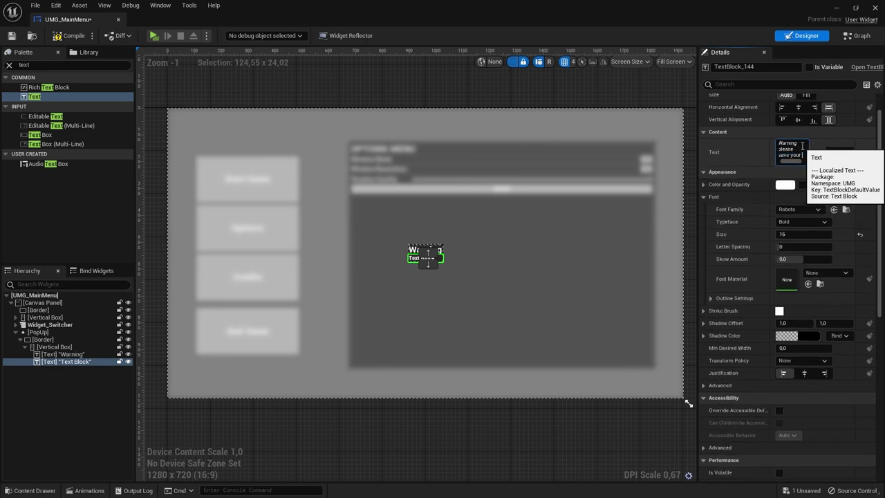
pyautogui.write(' changes first')
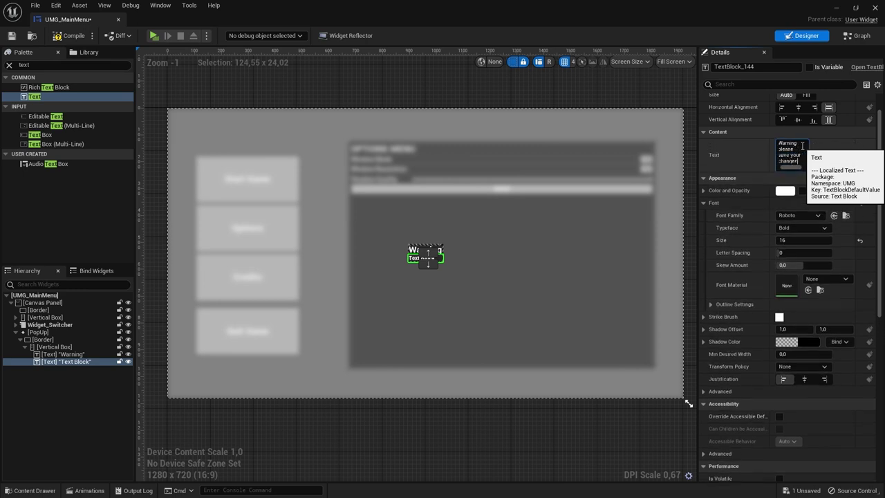
pyautogui.press('Return')
pyautogui.click(415, 235)
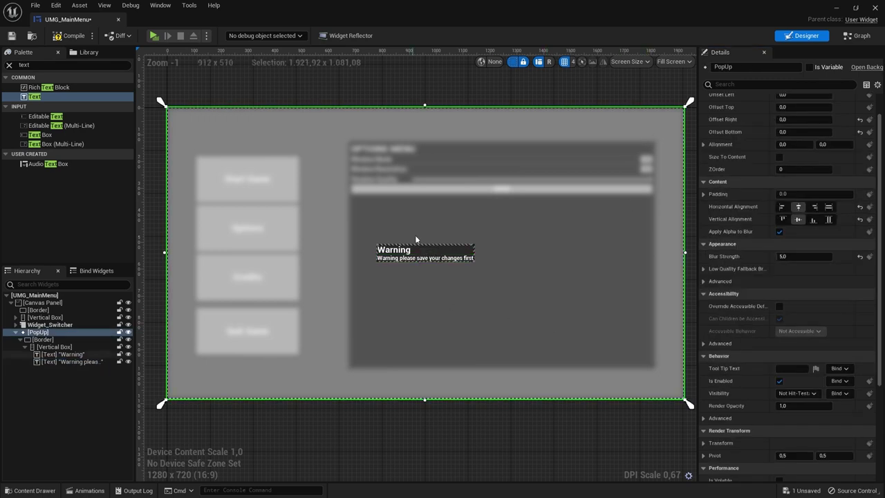
pyautogui.scroll(2, 424, 239)
pyautogui.scroll(-2, 452, 220)
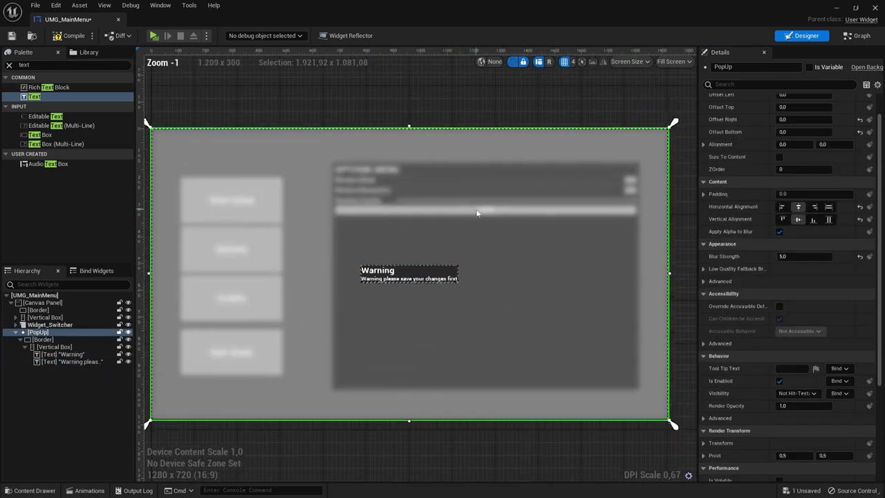
pyautogui.moveTo(506, 264); pyautogui.dragTo(424, 239, button='right')
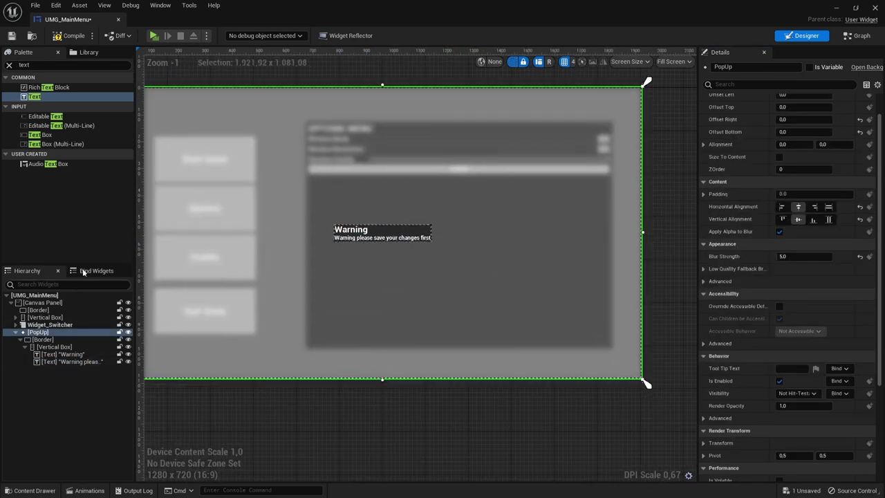
pyautogui.click(40, 65)
pyautogui.write('bu')
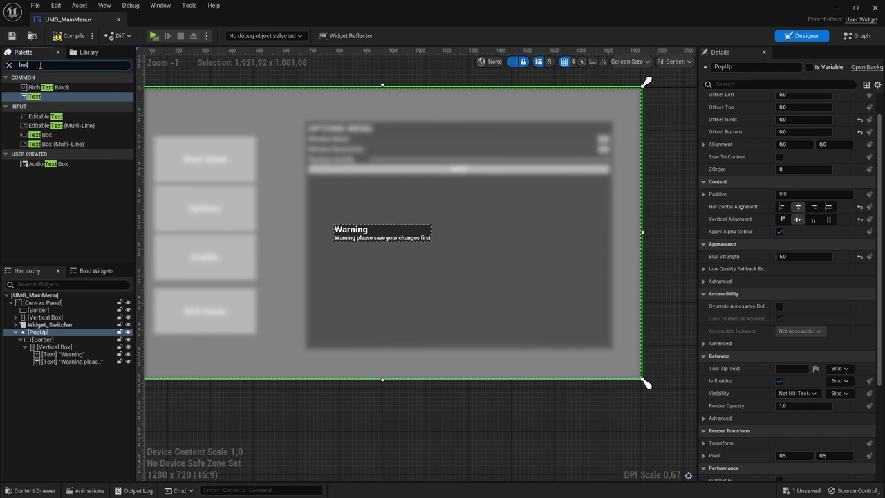
# Add two Buttons to the PopUp's Vertical Box below the message
pyautogui.write('ton')
pyautogui.click(42, 87)
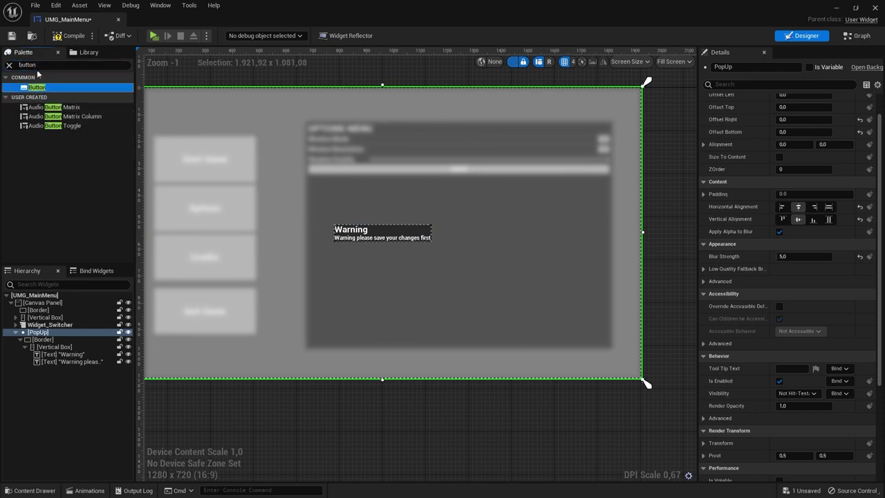
pyautogui.click(41, 64)
pyautogui.moveTo(35, 91); pyautogui.dragTo(50, 350)
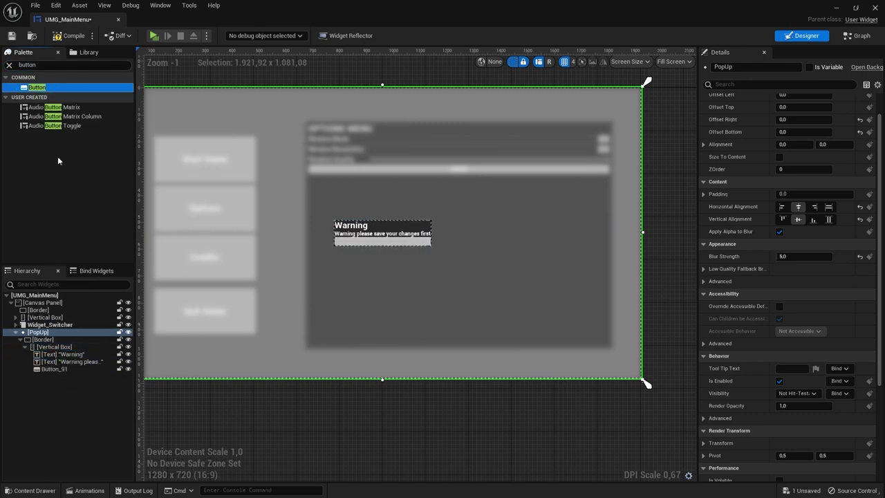
pyautogui.moveTo(75, 327); pyautogui.dragTo(64, 367)
pyautogui.click(63, 361)
# Add a Horizontal Box and move both buttons into it
pyautogui.click(31, 65)
pyautogui.write('hor')
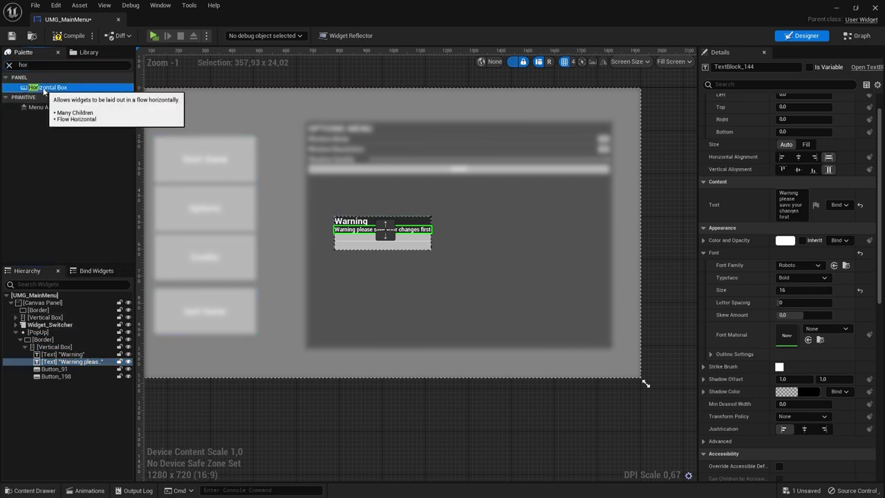
pyautogui.moveTo(27, 87); pyautogui.dragTo(60, 370)
pyautogui.click(55, 376)
pyautogui.keyDown('ctrl'); pyautogui.click(77, 382); pyautogui.keyUp('ctrl')
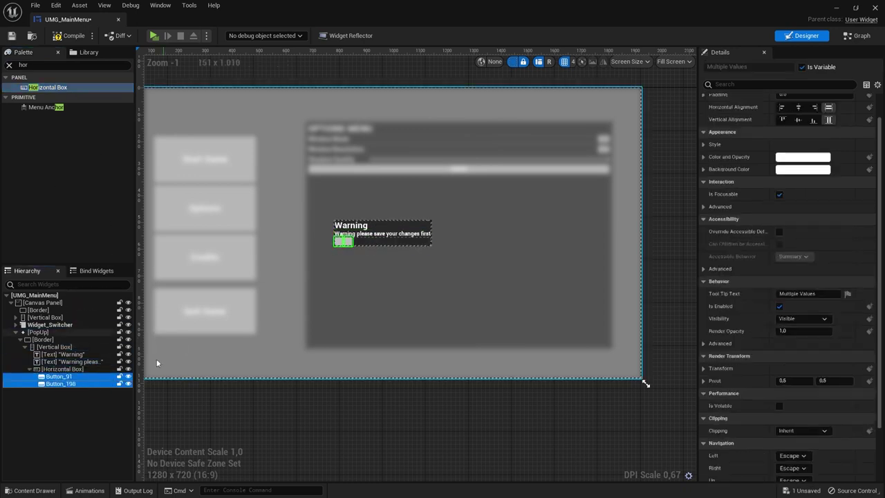
pyautogui.click(61, 369)
pyautogui.click(59, 376)
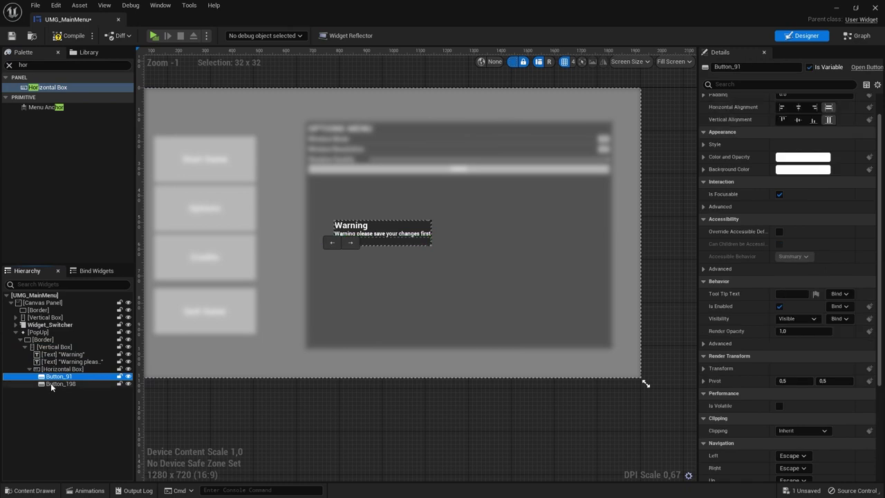
pyautogui.keyDown('ctrl'); pyautogui.click(55, 384); pyautogui.keyUp('ctrl')
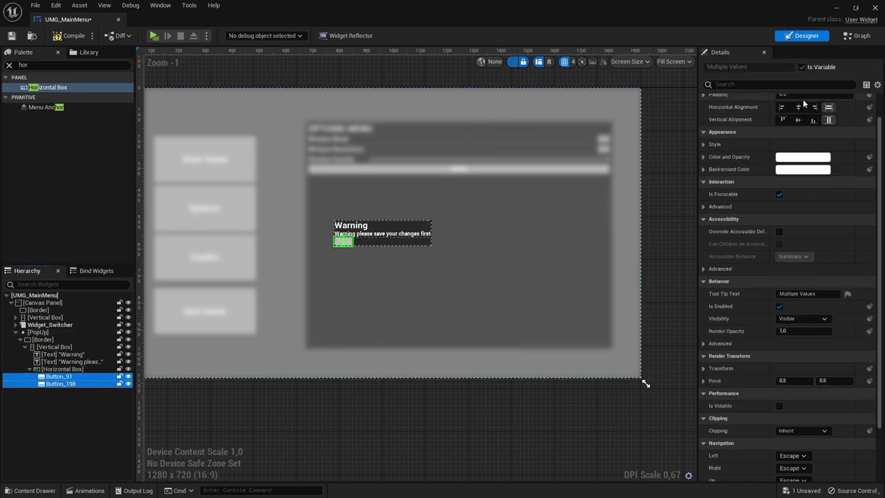
# Set both buttons to Fill size 1.0
pyautogui.scroll(1, 803, 103)
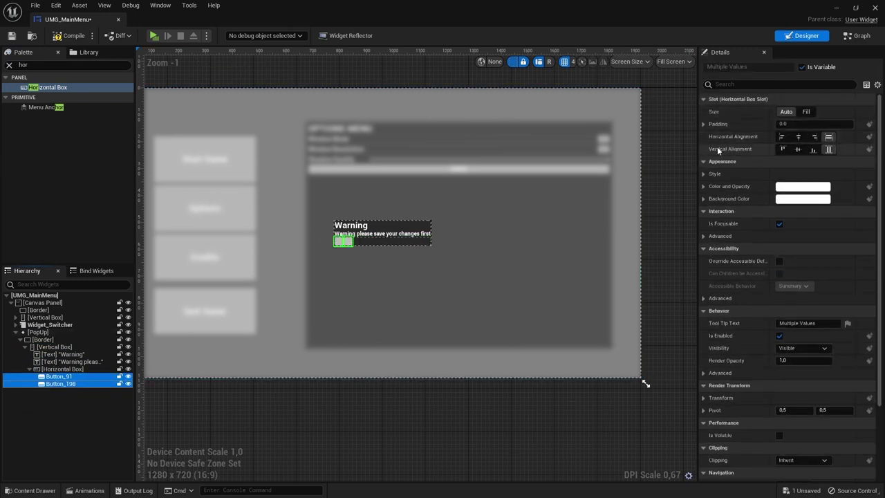
pyautogui.click(829, 149)
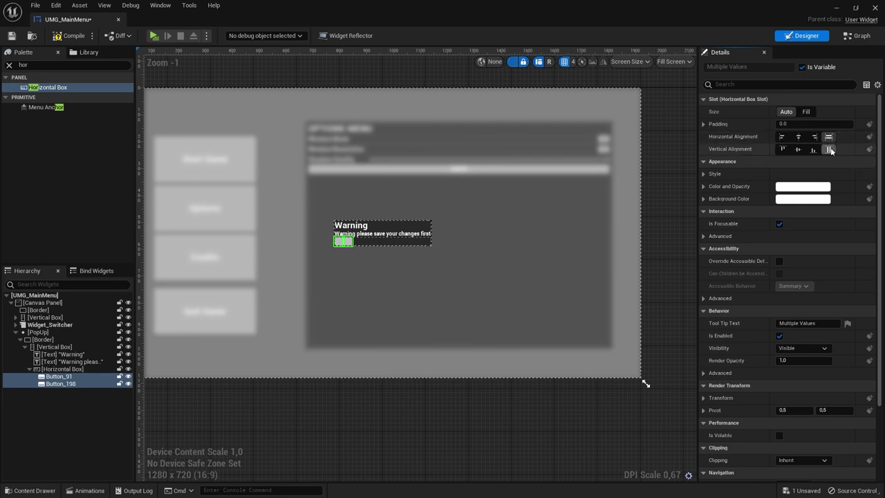
pyautogui.click(812, 112)
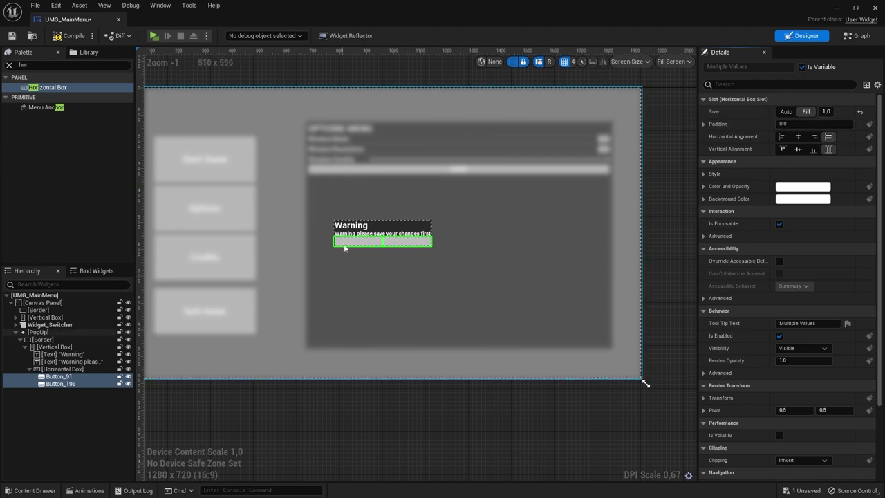
pyautogui.write('zr')
# Put a Text widget with font size 16 inside the first button
pyautogui.press('BackSpace')
pyautogui.press('BackSpace')
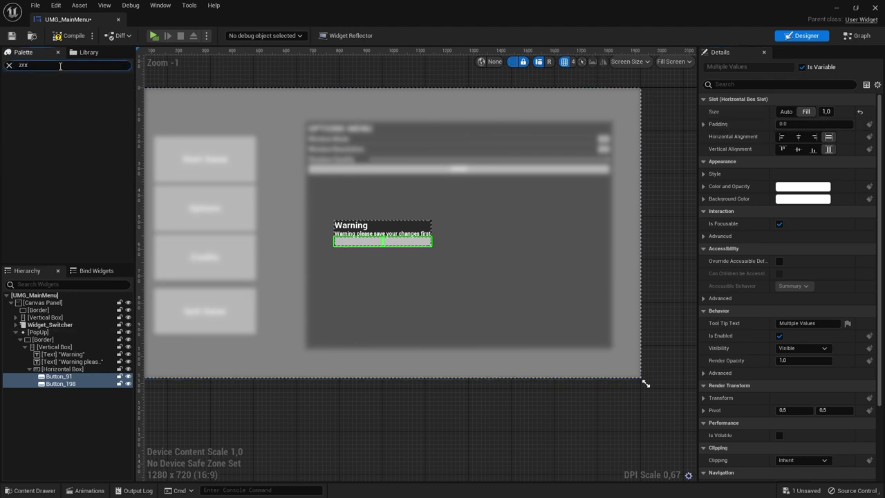
pyautogui.press('BackSpace')
pyautogui.write('text')
pyautogui.moveTo(35, 97); pyautogui.dragTo(59, 380)
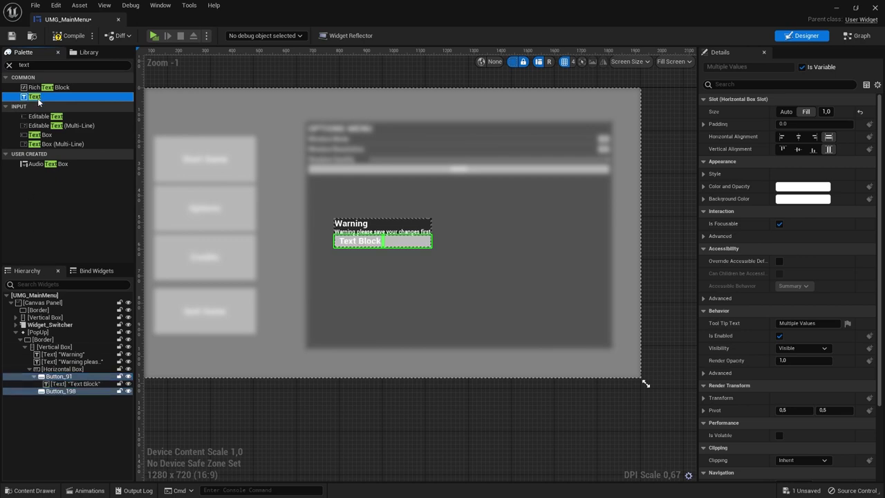
pyautogui.click(72, 383)
pyautogui.click(814, 237)
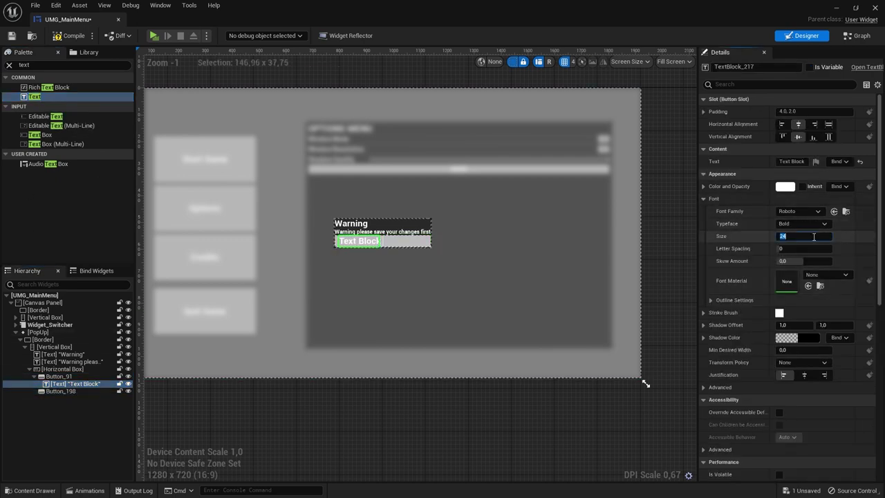
pyautogui.write('6')
pyautogui.press('Return')
pyautogui.write('24')
pyautogui.press('Return')
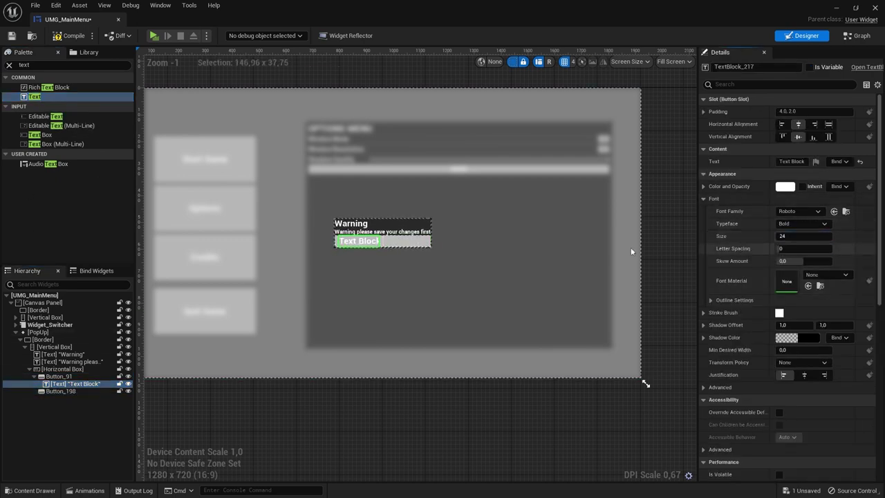
pyautogui.scroll(2, 332, 257)
pyautogui.scroll(1, 443, 275)
pyautogui.write('16')
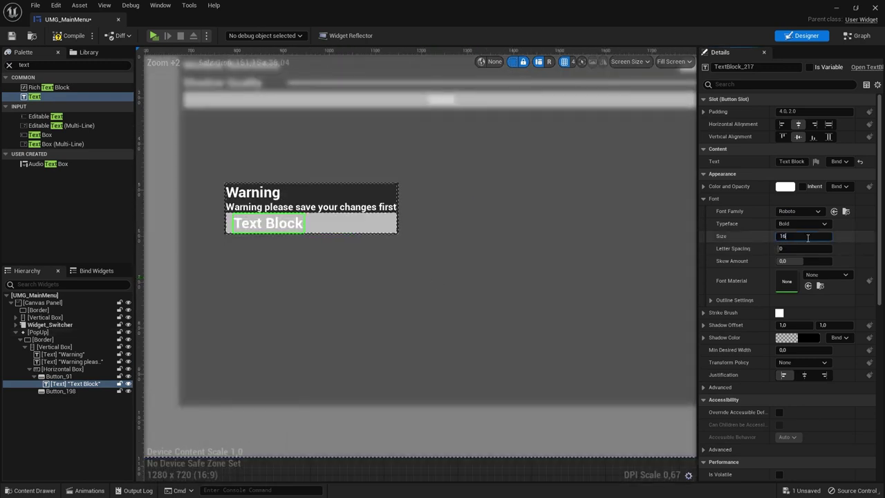
pyautogui.press('Return')
# Copy the styled text into the second button
pyautogui.click(62, 376)
pyautogui.click(69, 384)
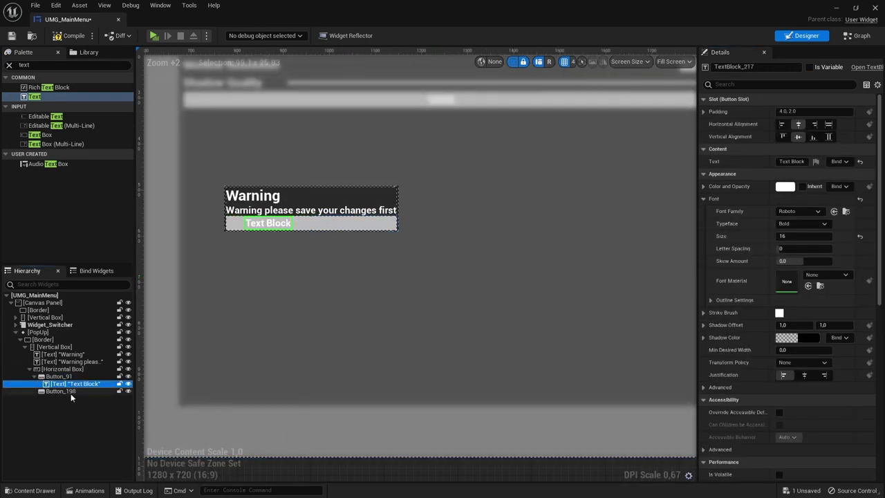
pyautogui.click(70, 391)
pyautogui.hotkey('ctrl', 'v')
# Label the first button 'Save' and the second 'Cancel'
pyautogui.click(69, 383)
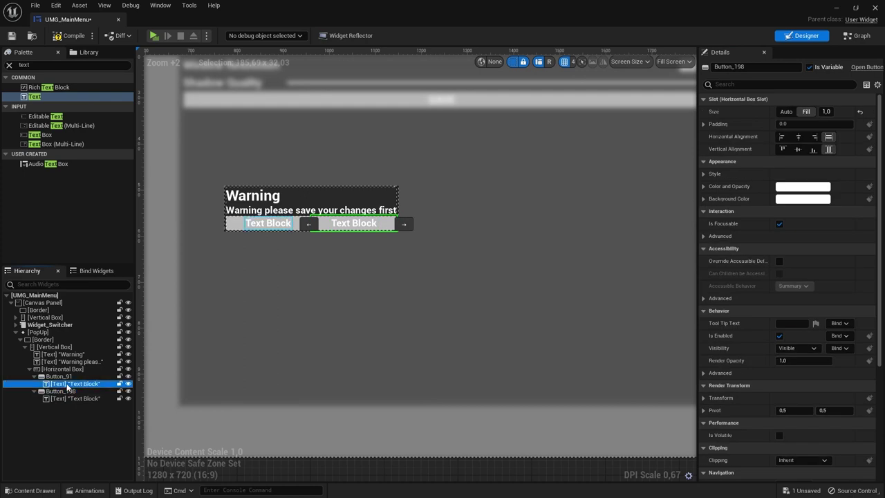
pyautogui.click(802, 162)
pyautogui.write('Save')
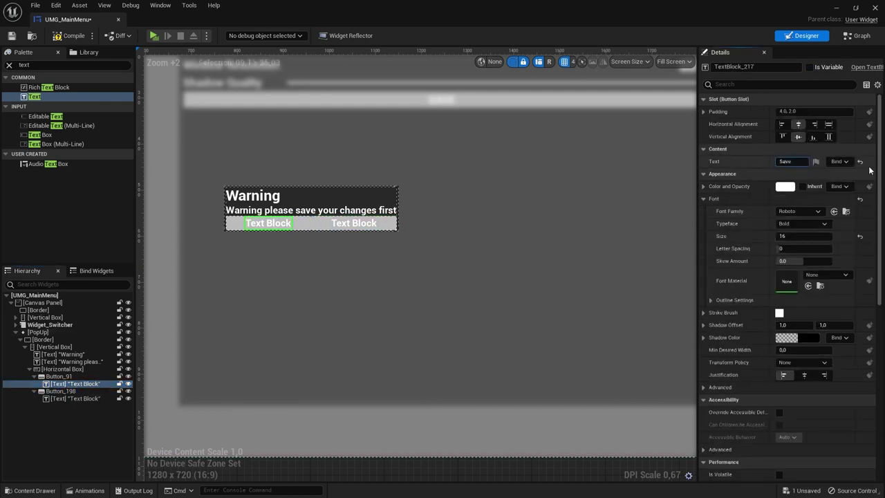
pyautogui.press('Return')
pyautogui.click(73, 398)
pyautogui.write('Cancel')
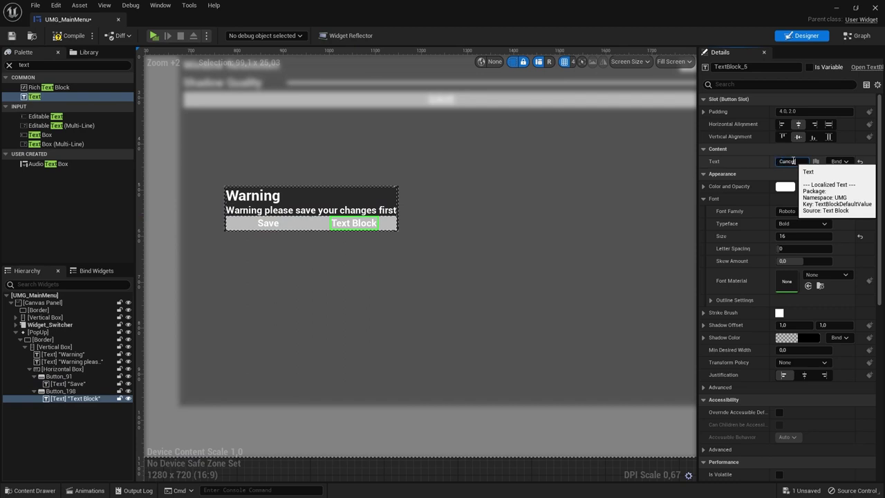
pyautogui.press('Return')
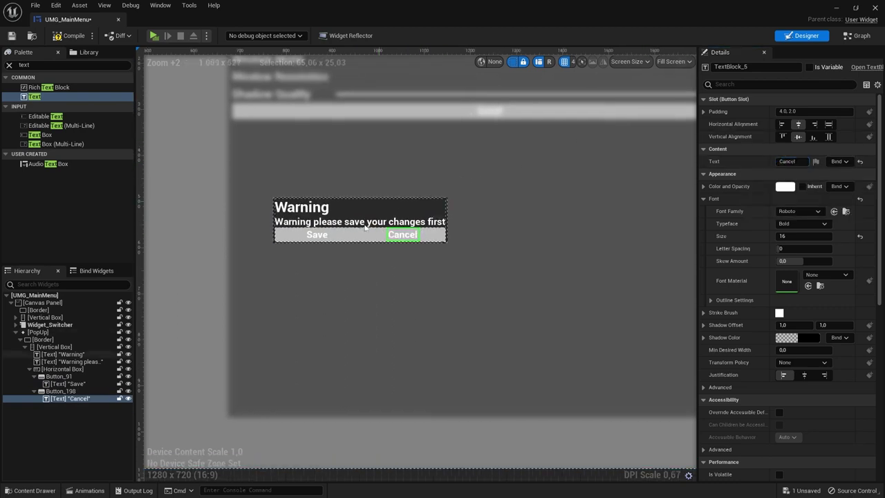
pyautogui.click(52, 369)
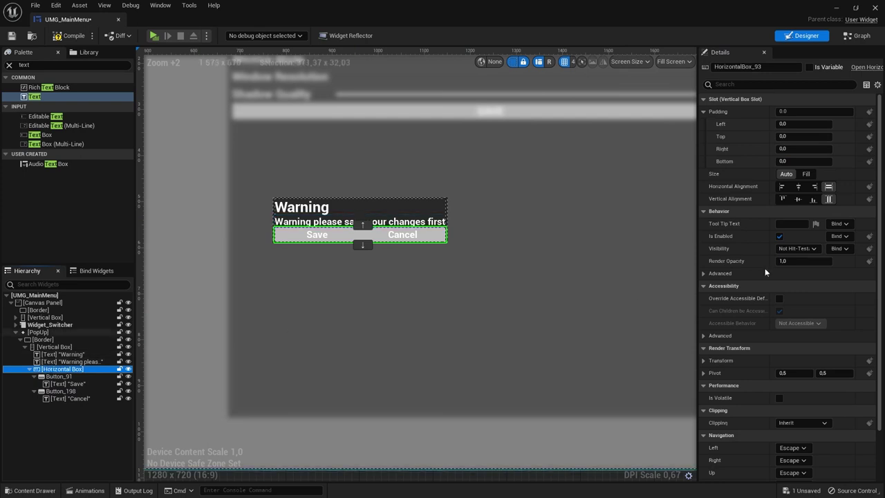
# Give the Horizontal Box button row a top padding of 20
pyautogui.click(795, 136)
pyautogui.write('2')
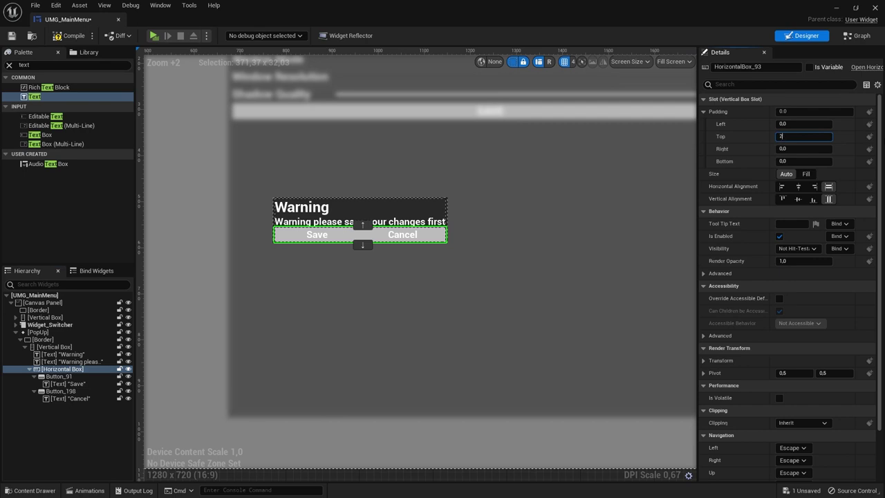
pyautogui.write('0.0')
pyautogui.press('Return')
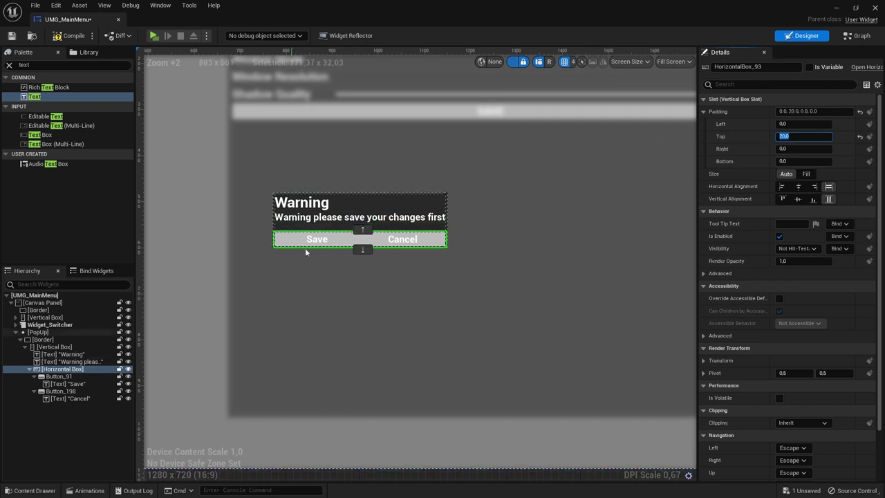
pyautogui.scroll(-2, 361, 232)
pyautogui.scroll(2, 336, 239)
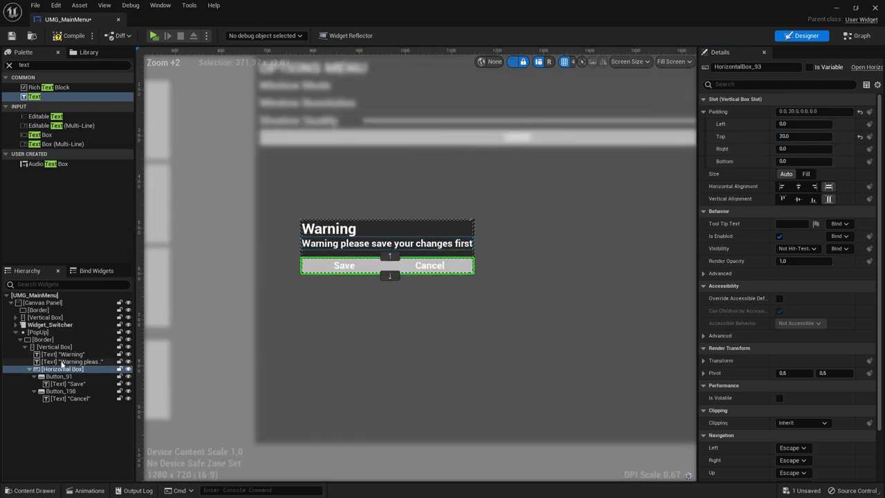
# Set the popup's Vertical Box padding to 20 on all sides
pyautogui.click(44, 339)
pyautogui.click(51, 347)
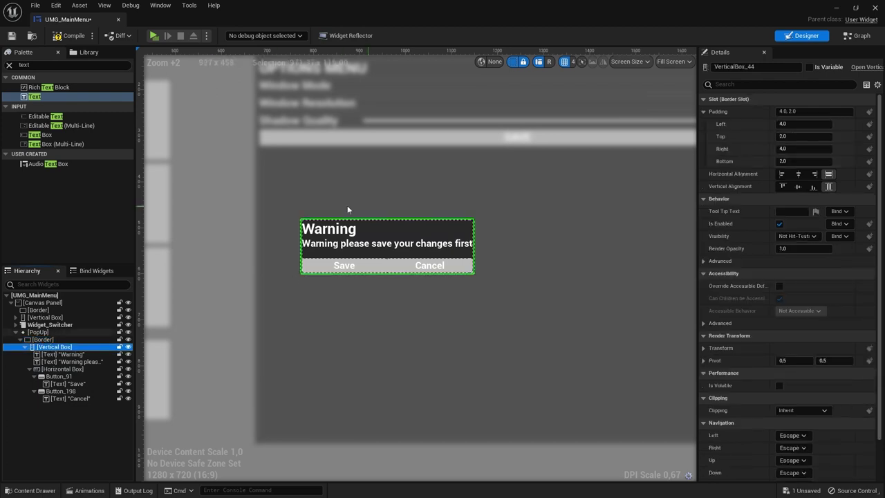
pyautogui.click(805, 112)
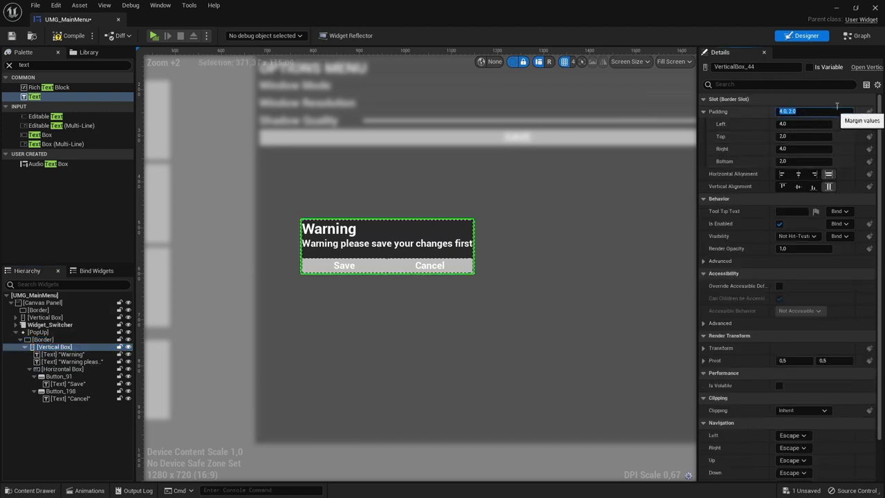
pyautogui.write('20')
pyautogui.press('Return')
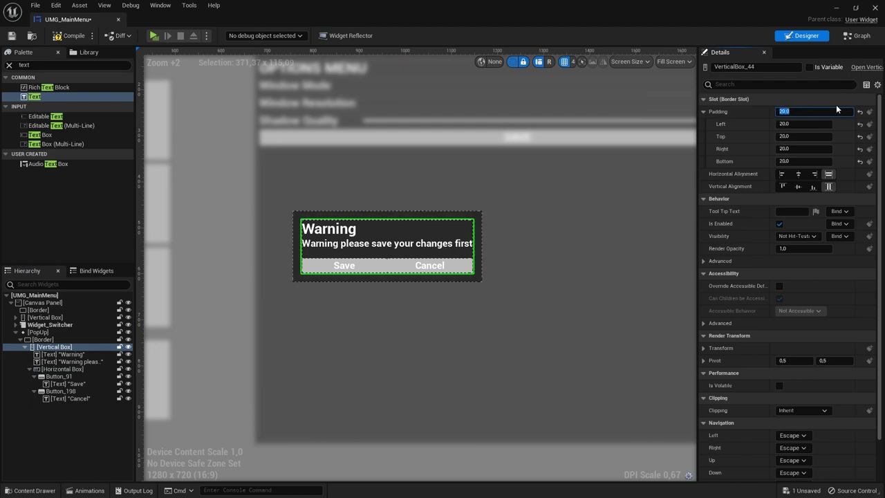
pyautogui.click(507, 145)
pyautogui.scroll(-1, 490, 215)
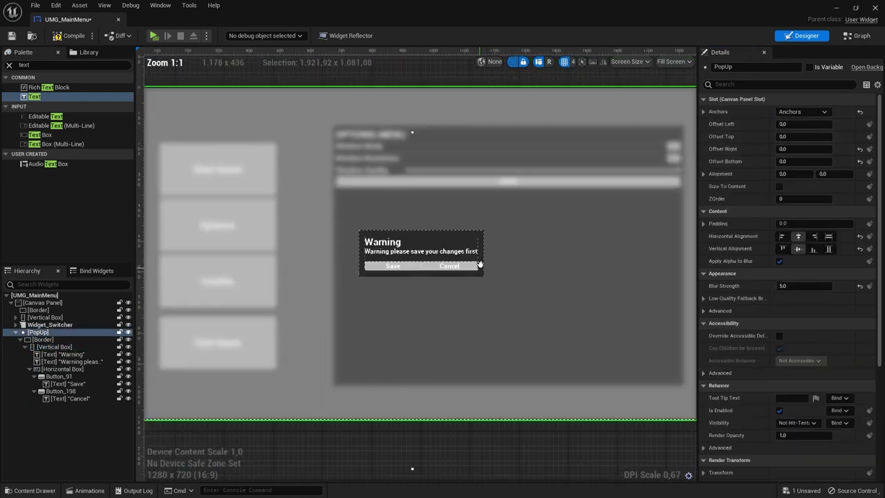
# Rename the Save button BTN_ConfirmSave and the Cancel button BTN_ConfirmCancel
pyautogui.click(390, 245)
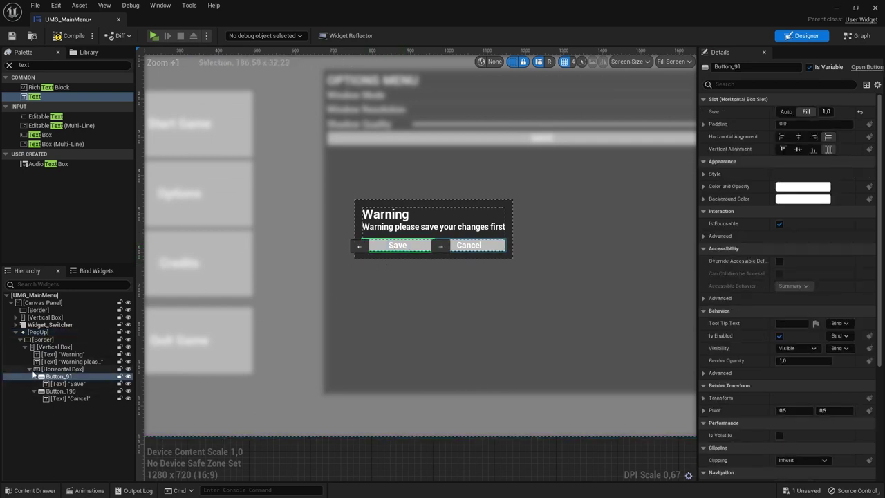
pyautogui.click(733, 67)
pyautogui.write('BTN_ConfirmSave')
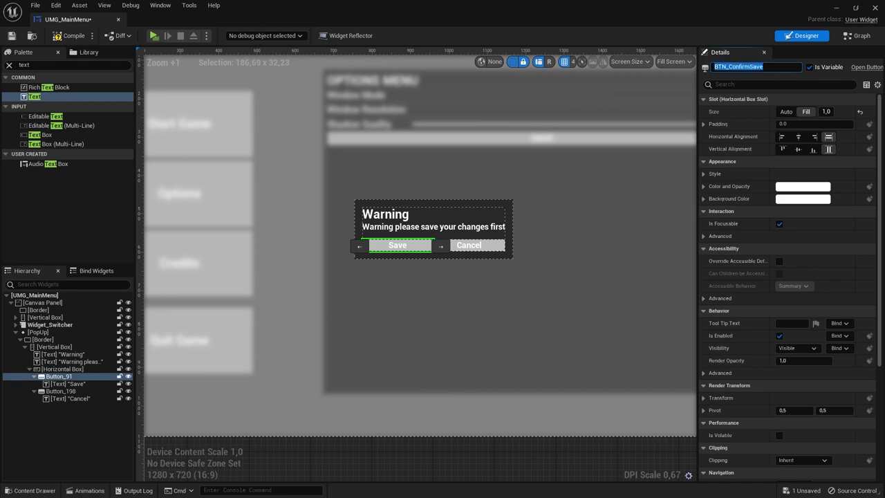
pyautogui.press('Return')
pyautogui.click(469, 245)
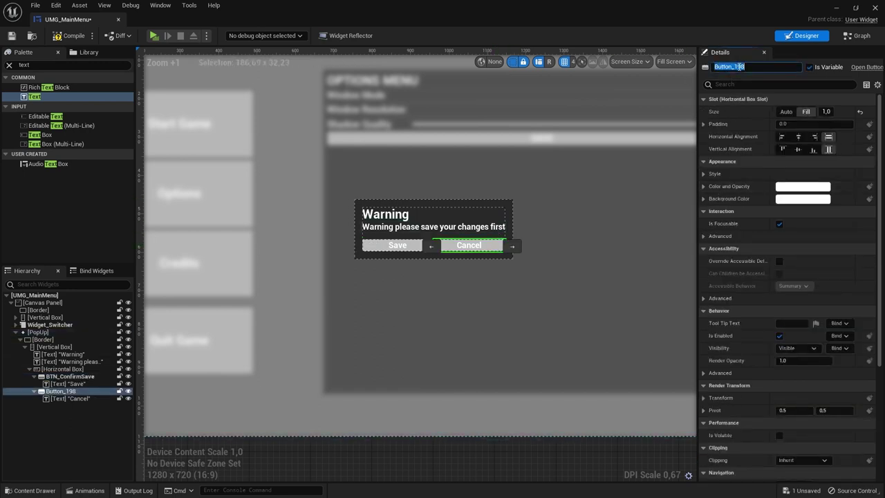
pyautogui.write('BTN_ConfirmCanc')
pyautogui.write('el')
pyautogui.press('Return')
# Compile and save the UMG_MainMenu widget blueprint
pyautogui.click(483, 159)
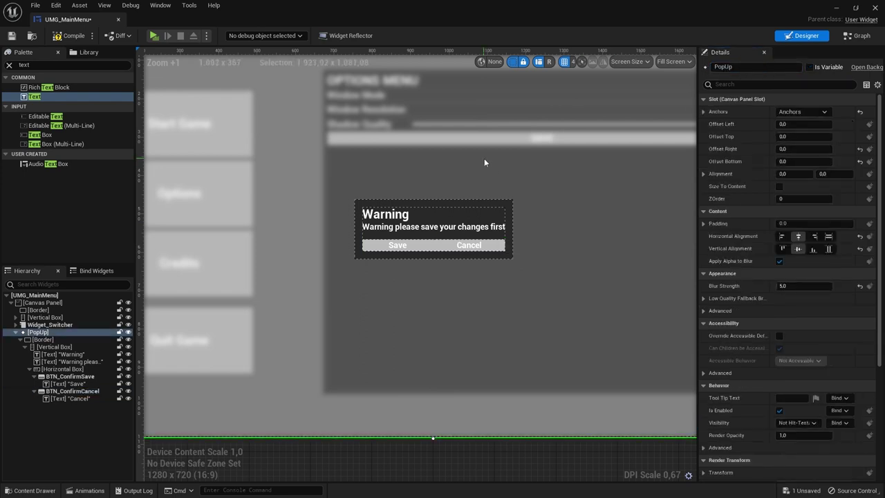
pyautogui.click(73, 36)
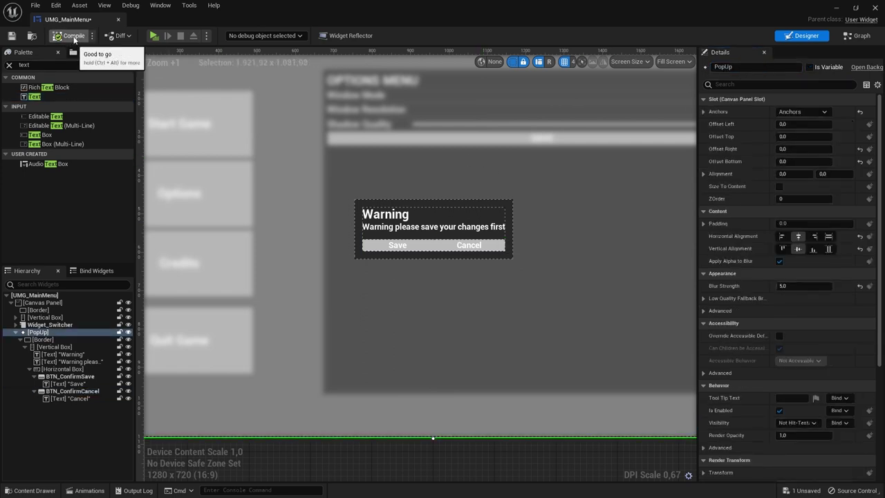
pyautogui.click(11, 36)
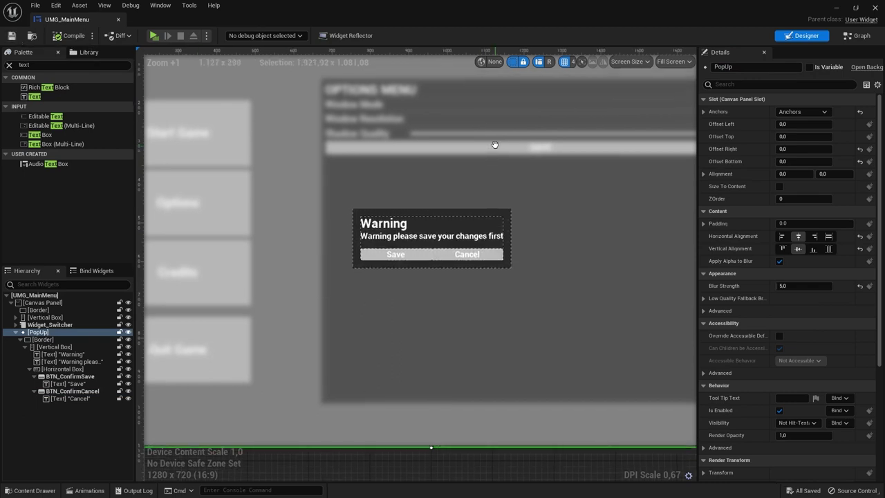
pyautogui.scroll(-3, 495, 144)
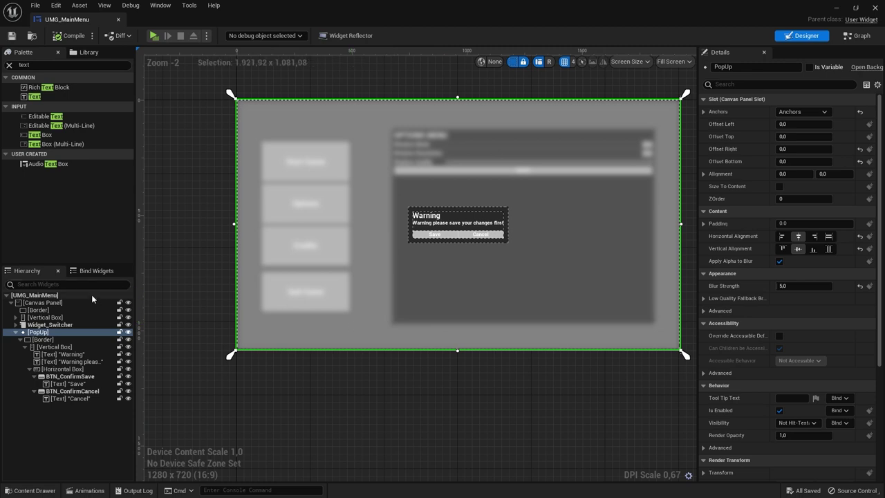
# Set the PopUp widget's Visibility to Collapsed and try its designer preview toggle
pyautogui.click(43, 331)
pyautogui.scroll(-2, 747, 290)
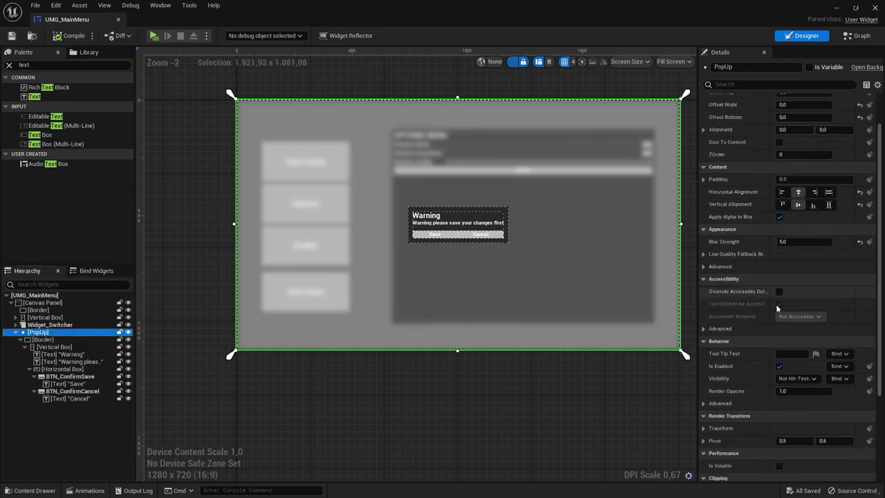
pyautogui.click(794, 378)
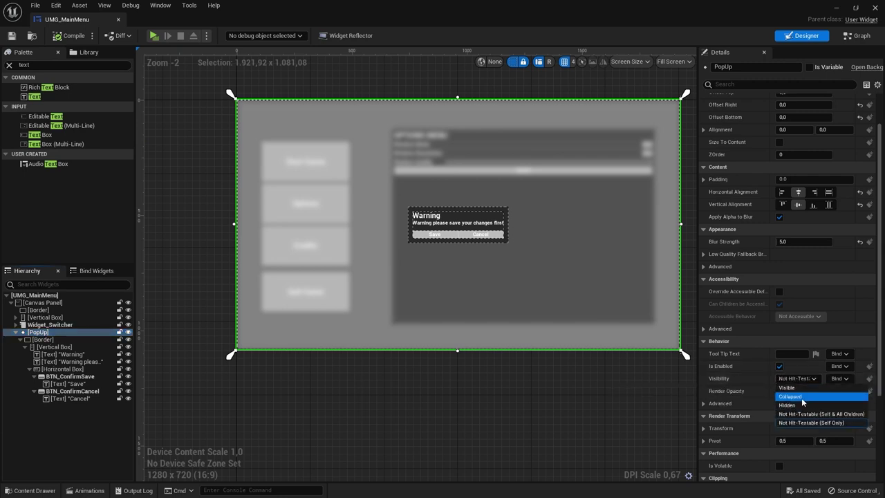
pyautogui.click(802, 398)
pyautogui.click(128, 332)
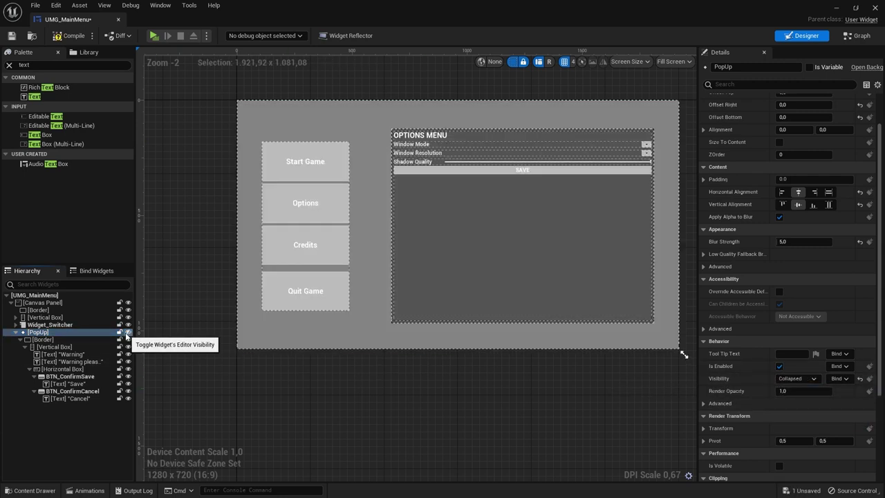
pyautogui.click(128, 333)
pyautogui.click(128, 333)
pyautogui.click(128, 332)
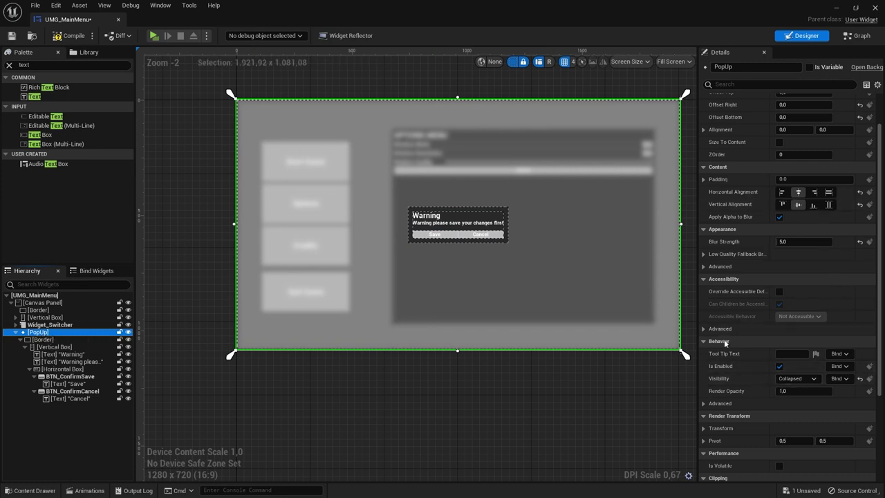
# Keep Visibility at Collapsed, save the main menu, and hide PopUp from the preview
pyautogui.click(791, 378)
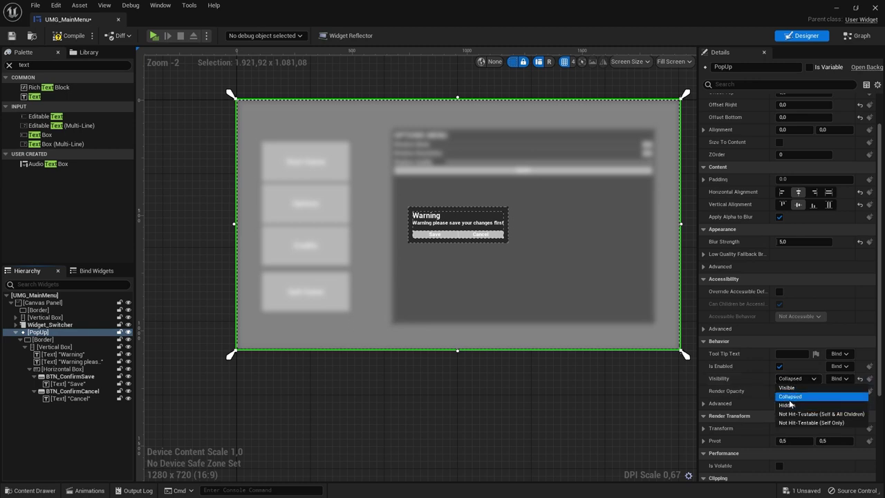
pyautogui.click(789, 398)
pyautogui.scroll(-1, 789, 387)
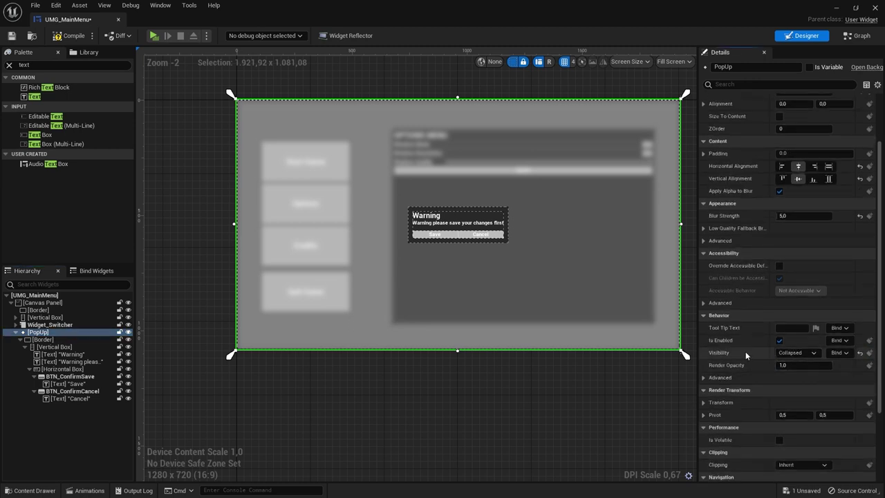
pyautogui.click(15, 40)
pyautogui.click(128, 332)
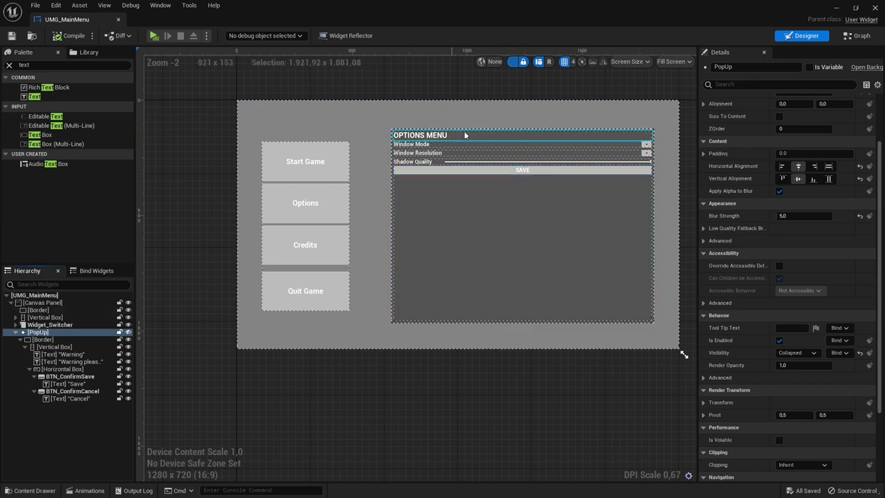
# Switch to the Event Graph and frame the window mode, resolution and shadow quality chains
pyautogui.click(850, 38)
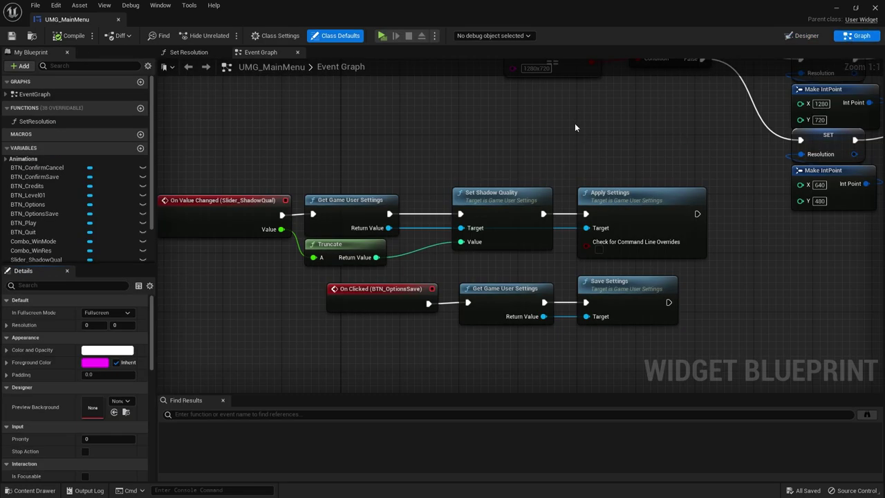
pyautogui.click(643, 200)
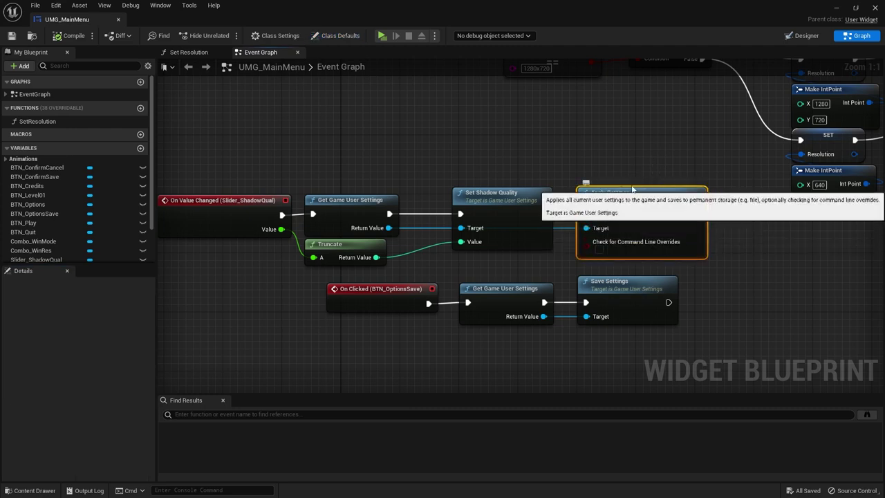
pyautogui.moveTo(695, 148); pyautogui.dragTo(476, 235, button='right')
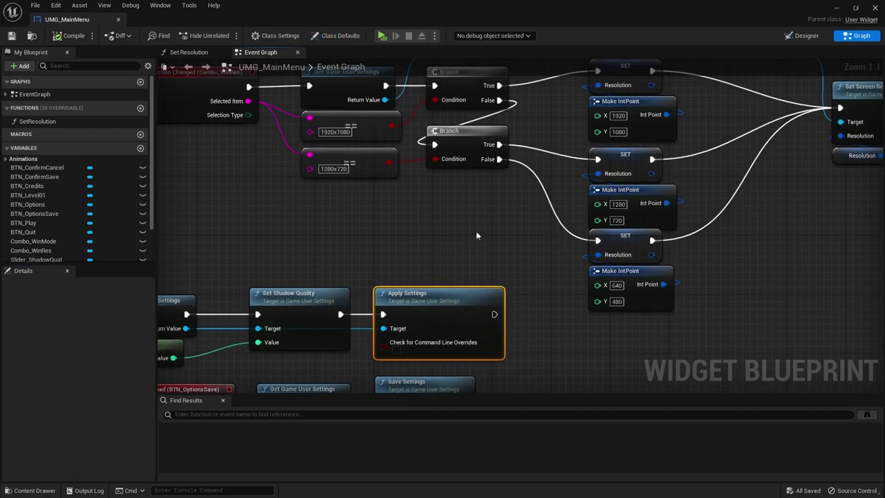
pyautogui.scroll(-2, 475, 235)
pyautogui.moveTo(578, 231); pyautogui.dragTo(708, 145, button='right')
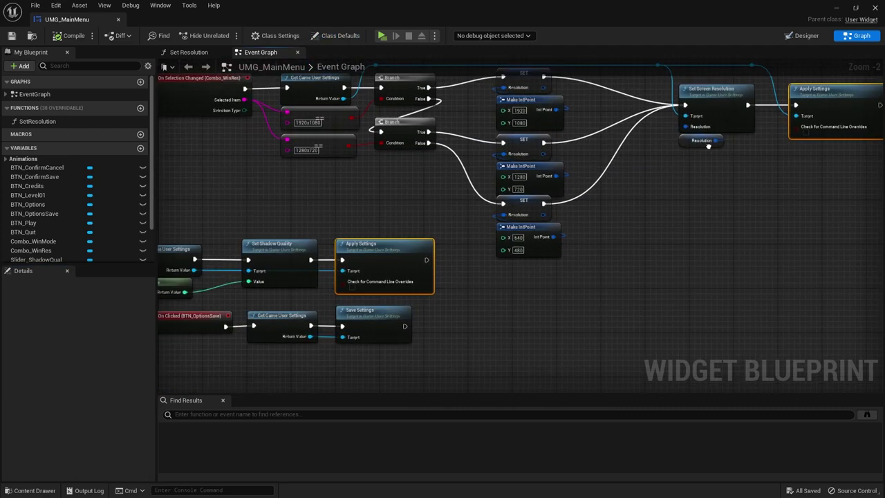
pyautogui.scroll(-3, 708, 145)
pyautogui.scroll(2, 389, 268)
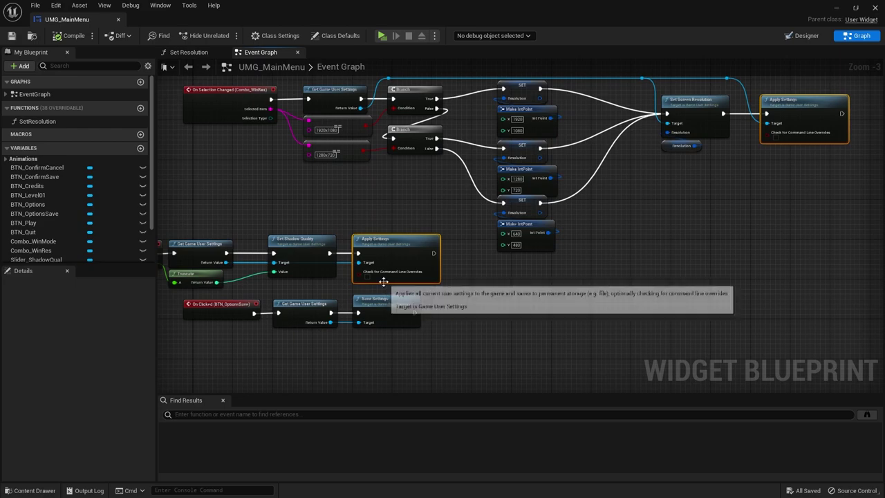
pyautogui.moveTo(604, 121)
pyautogui.mouseDown(button='right')
pyautogui.moveTo(541, 212)
pyautogui.moveTo(526, 263)
pyautogui.mouseUp(button='right')
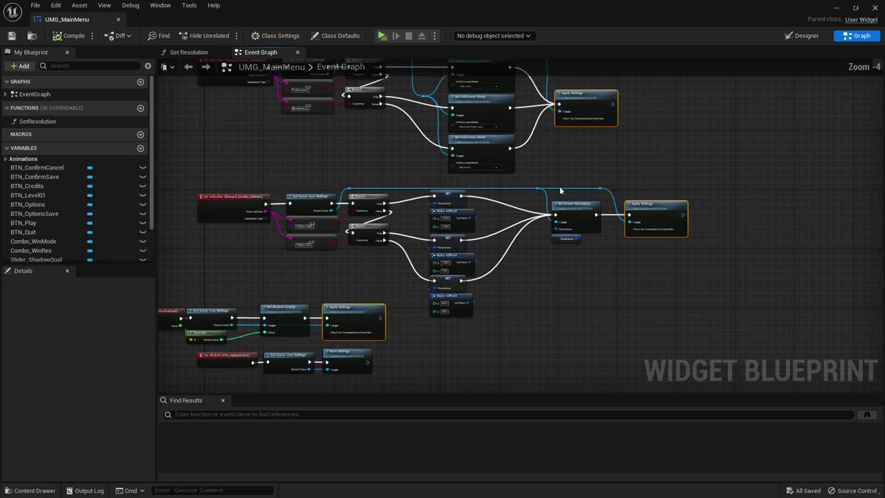
pyautogui.moveTo(525, 208); pyautogui.dragTo(520, 277, button='right')
pyautogui.scroll(3, 519, 226)
pyautogui.scroll(-2, 520, 226)
pyautogui.scroll(-2, 520, 226)
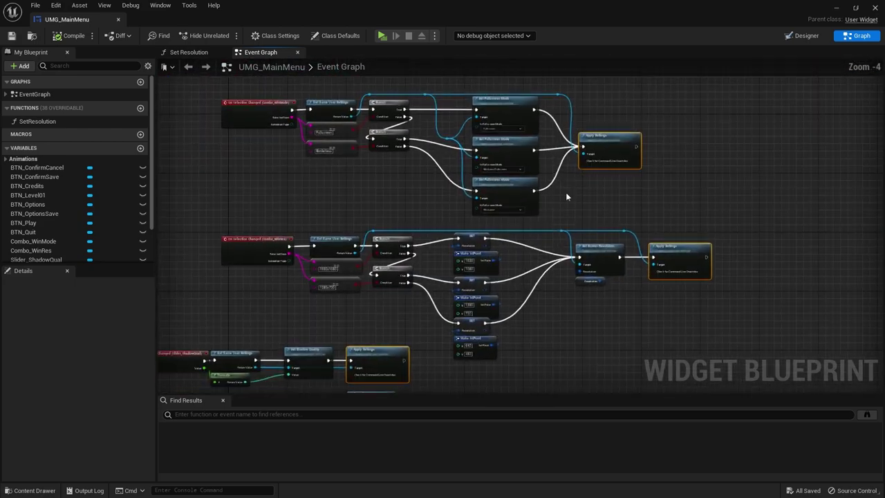
pyautogui.moveTo(566, 192); pyautogui.dragTo(570, 159, button='right')
# Select and remove the Apply Settings nodes, and move Save Settings to the right
pyautogui.moveTo(665, 195); pyautogui.dragTo(646, 225, button='right')
pyautogui.moveTo(647, 213); pyautogui.dragTo(592, 224)
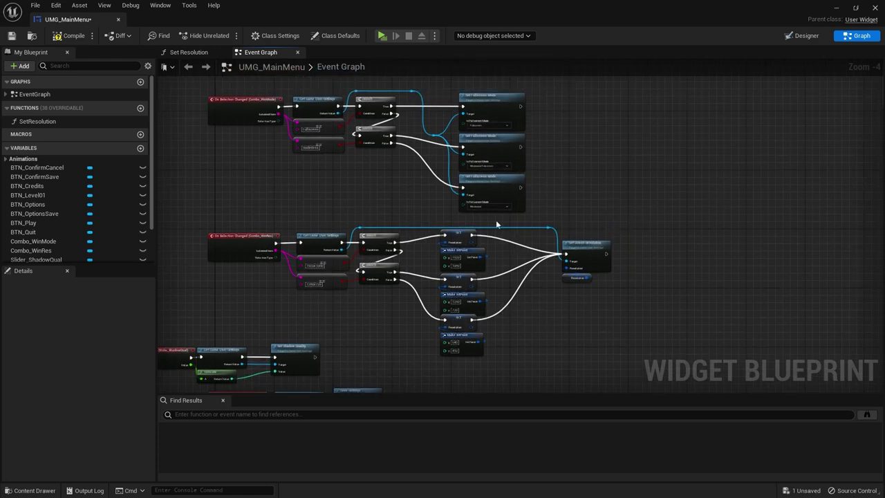
pyautogui.scroll(3, 495, 224)
pyautogui.scroll(2, 423, 241)
pyautogui.moveTo(423, 242)
pyautogui.mouseDown(button='right')
pyautogui.moveTo(442, 221)
pyautogui.moveTo(445, 195)
pyautogui.moveTo(399, 177)
pyautogui.mouseUp(button='right')
pyautogui.moveTo(442, 224); pyautogui.dragTo(625, 223)
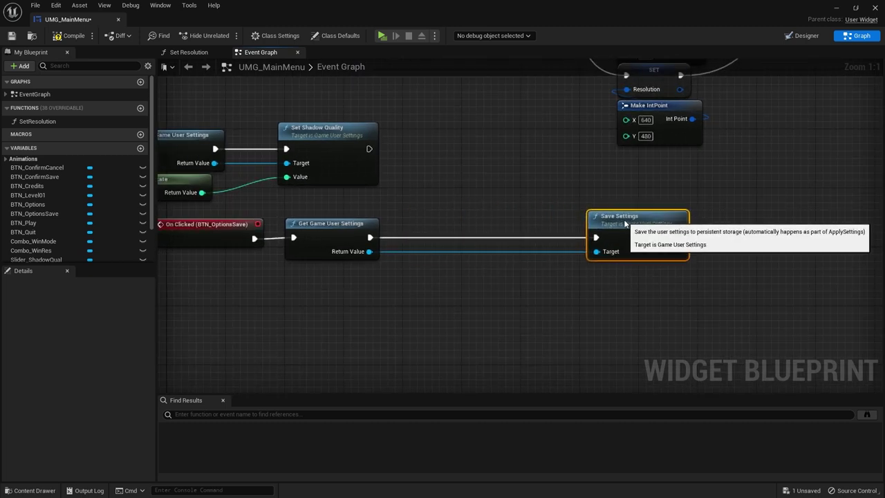
# Insert an Apply Settings node after Get Game User Settings and wire its Target
pyautogui.moveTo(370, 237); pyautogui.dragTo(462, 226)
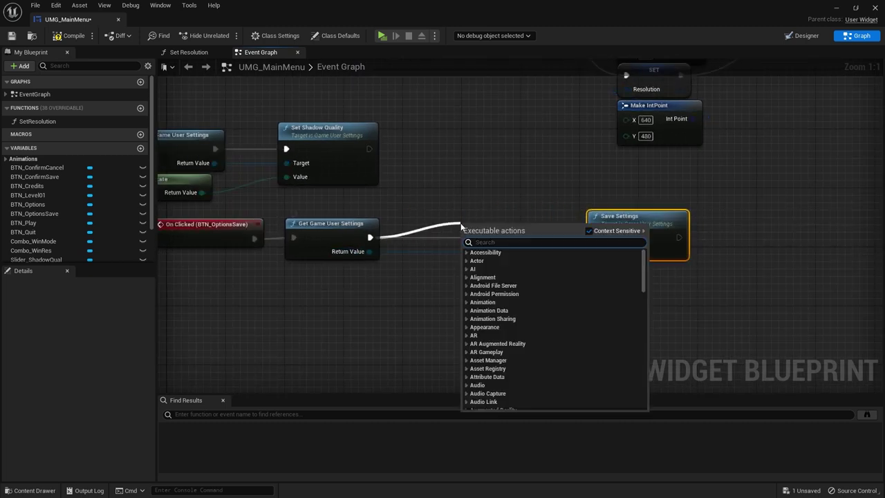
pyautogui.write('apply')
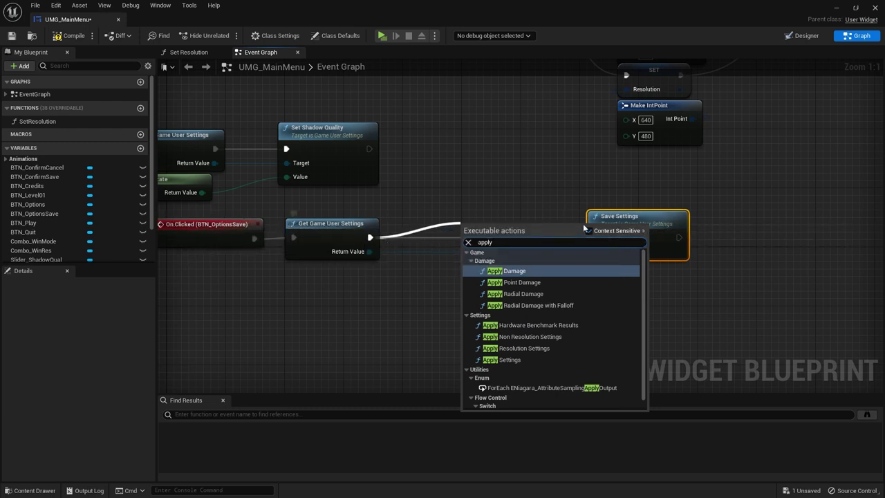
pyautogui.scroll(-1, 527, 349)
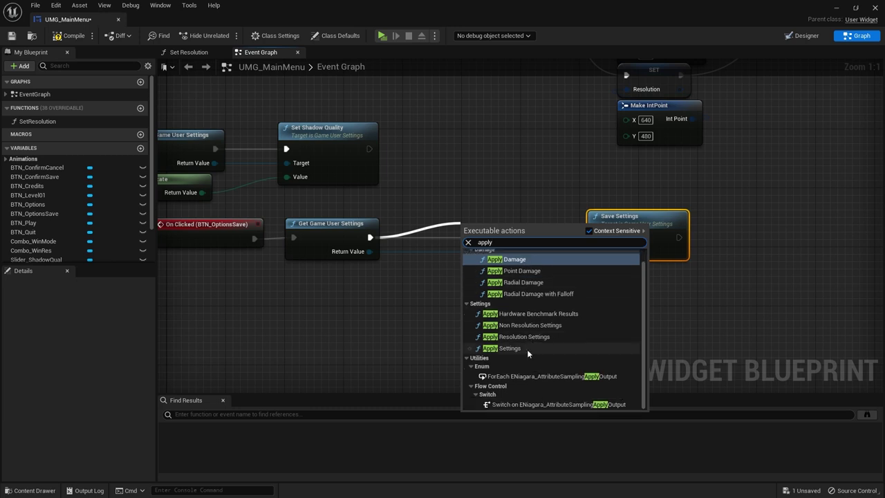
pyautogui.scroll(1, 526, 349)
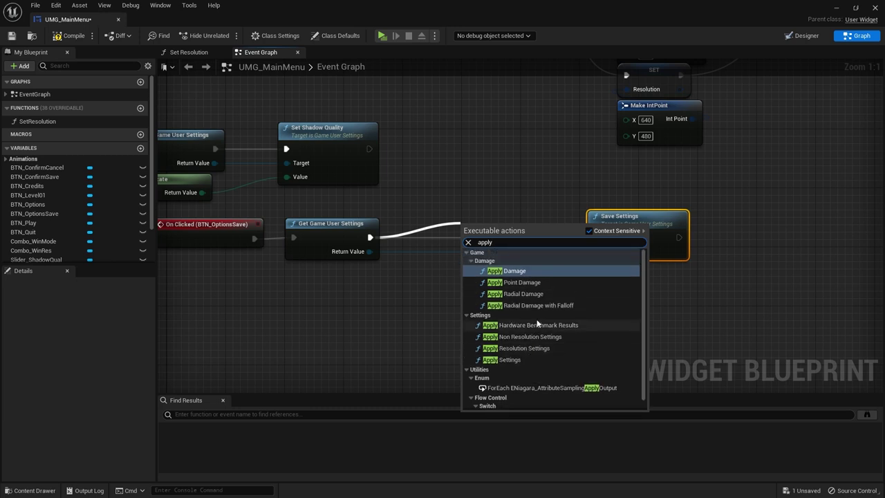
pyautogui.click(519, 360)
pyautogui.moveTo(464, 223); pyautogui.dragTo(485, 215)
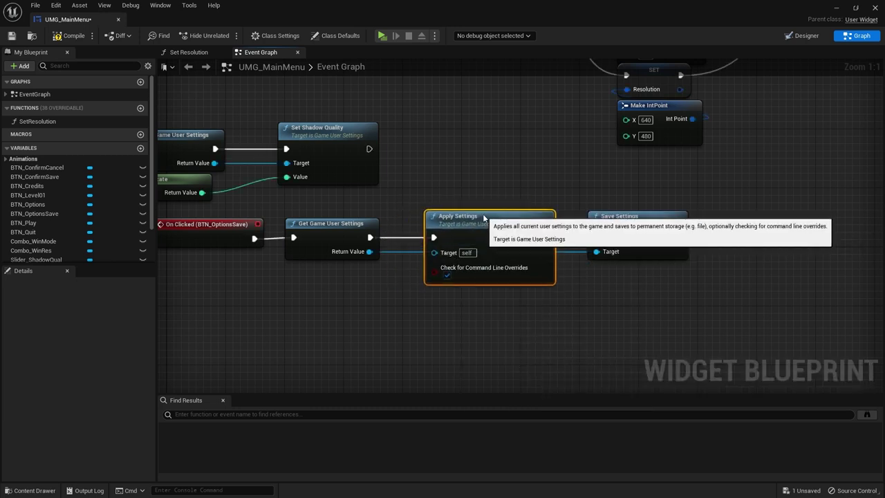
pyautogui.moveTo(370, 251); pyautogui.dragTo(437, 252)
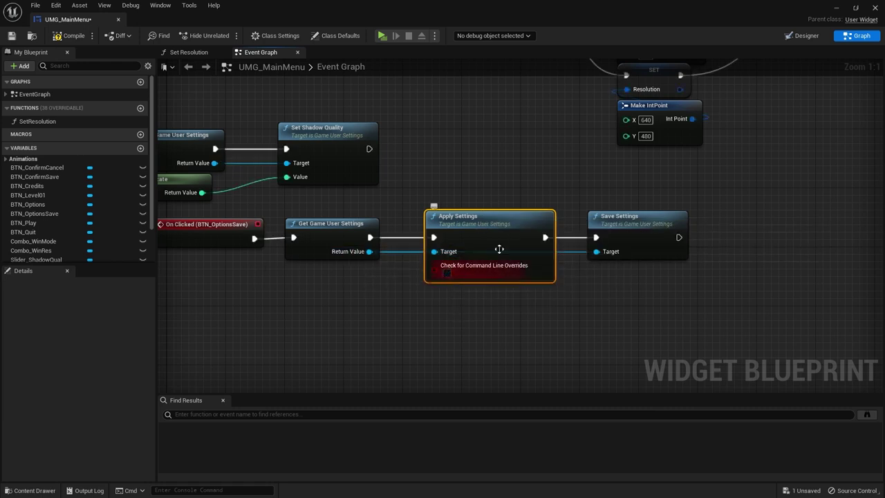
# Add two reroute points so the settings wire runs below Apply Settings
pyautogui.doubleClick(569, 262)
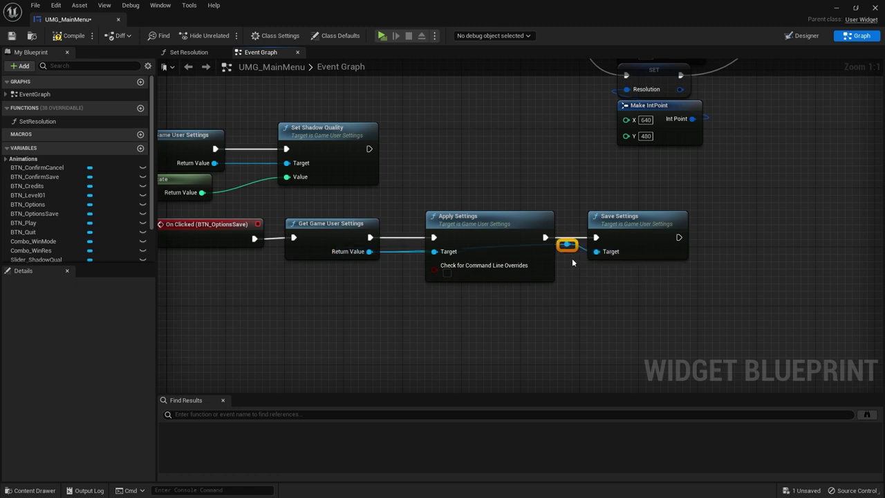
pyautogui.moveTo(574, 254); pyautogui.dragTo(564, 302)
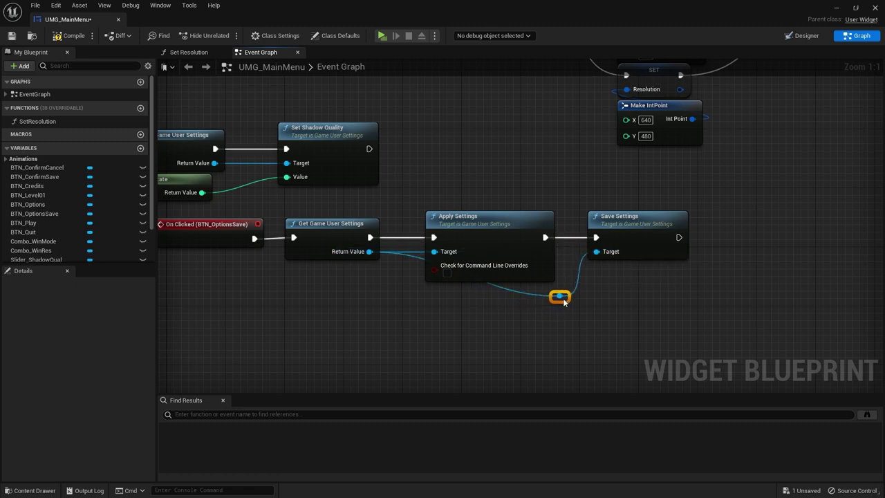
pyautogui.doubleClick(512, 289)
pyautogui.moveTo(512, 288); pyautogui.dragTo(437, 308)
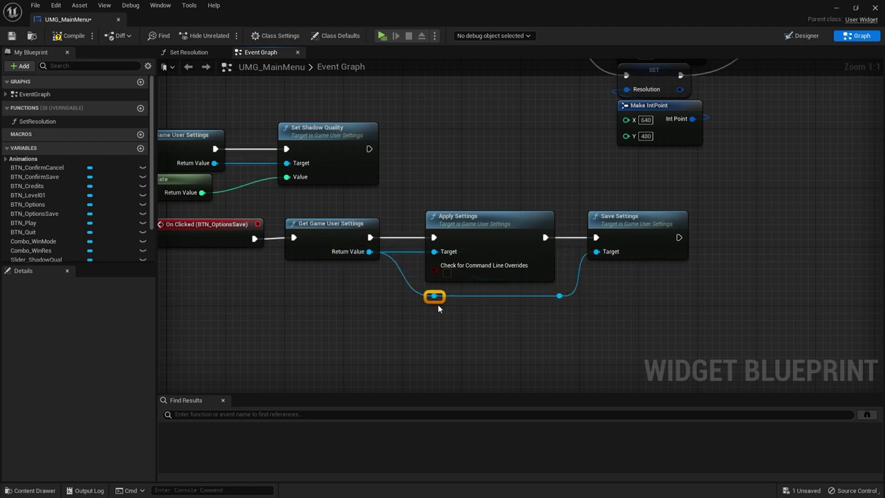
pyautogui.moveTo(504, 235); pyautogui.dragTo(512, 236)
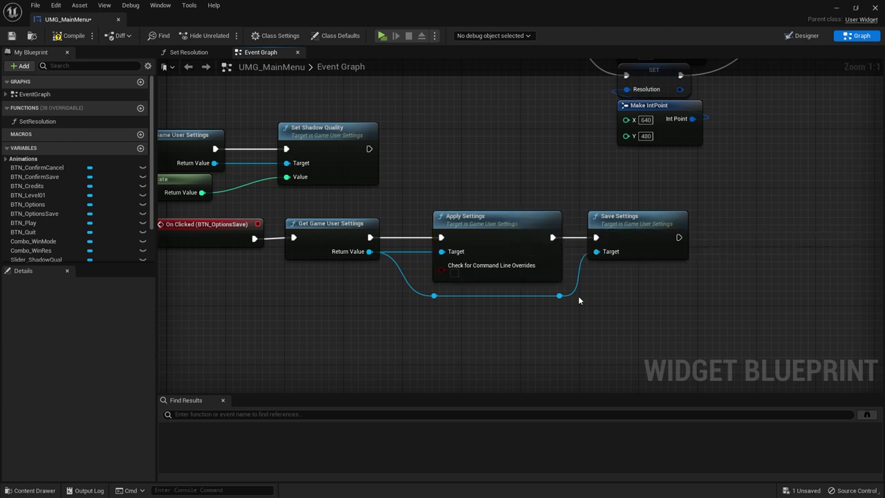
pyautogui.moveTo(346, 260); pyautogui.dragTo(397, 325, button='right')
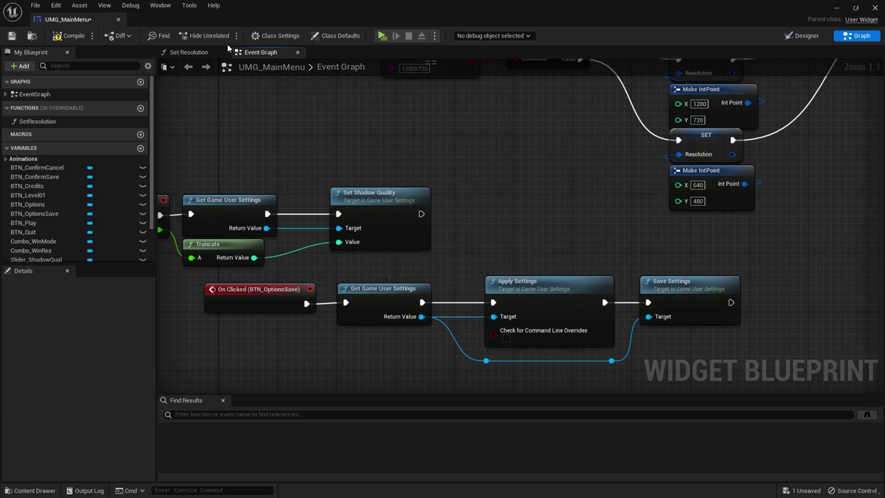
# Save the widget blueprint and review the BTN_OptionsSave click chain nodes
pyautogui.click(13, 38)
pyautogui.moveTo(307, 360); pyautogui.dragTo(339, 336, button='right')
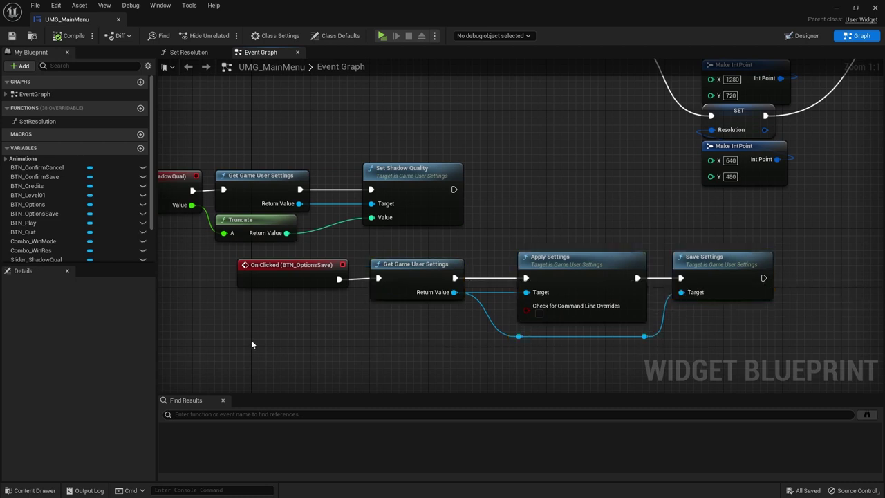
pyautogui.moveTo(251, 339); pyautogui.dragTo(333, 324, button='right')
pyautogui.click(380, 256)
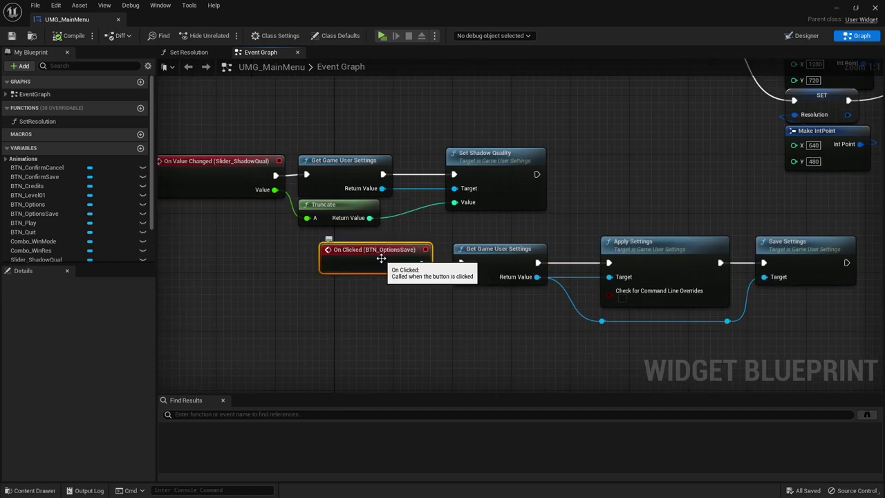
pyautogui.click(491, 246)
pyautogui.moveTo(491, 247); pyautogui.dragTo(333, 237, button='right')
pyautogui.click(477, 275)
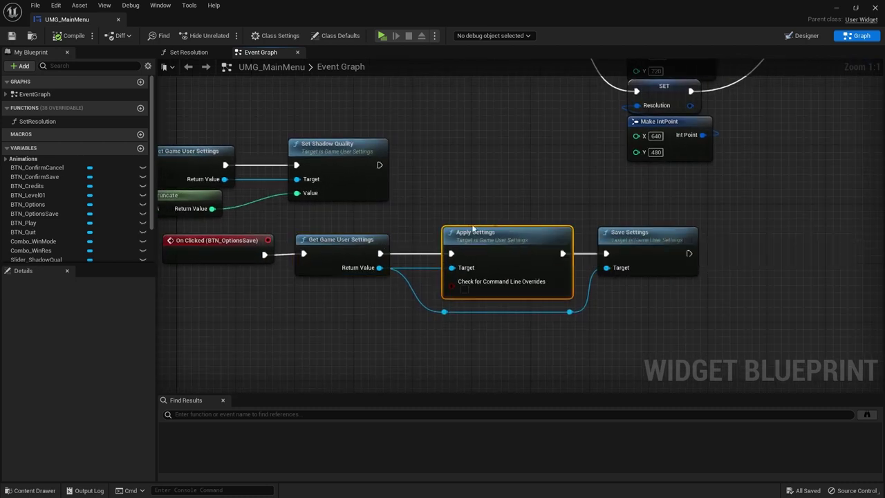
pyautogui.moveTo(597, 135)
pyautogui.mouseDown(button='right')
pyautogui.moveTo(719, 273)
pyautogui.moveTo(563, 145)
pyautogui.mouseUp(button='right')
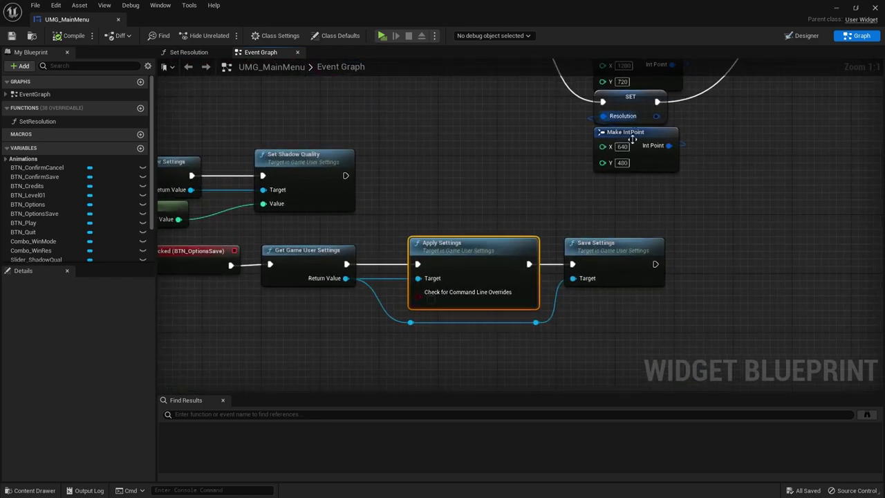
pyautogui.click(608, 244)
pyautogui.click(264, 306)
pyautogui.moveTo(116, 299); pyautogui.dragTo(286, 275, button='right')
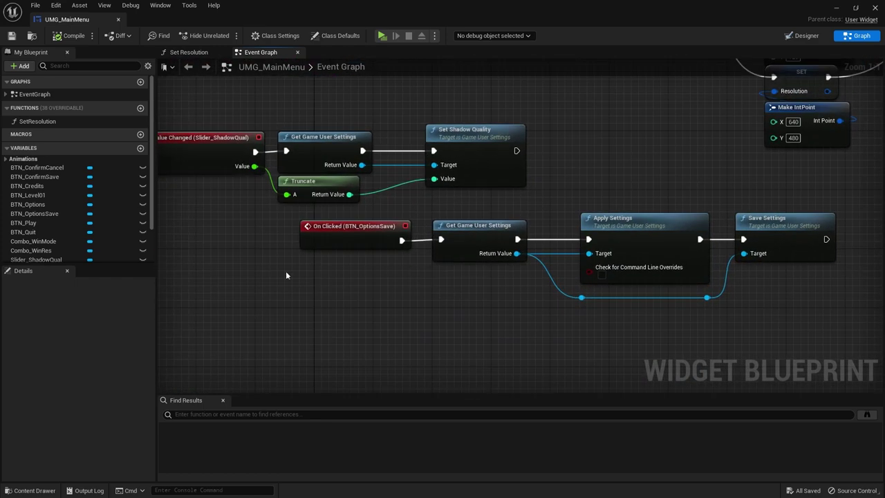
# In the Designer, show the Warning popup and select its BTN_ConfirmSave button
pyautogui.click(805, 37)
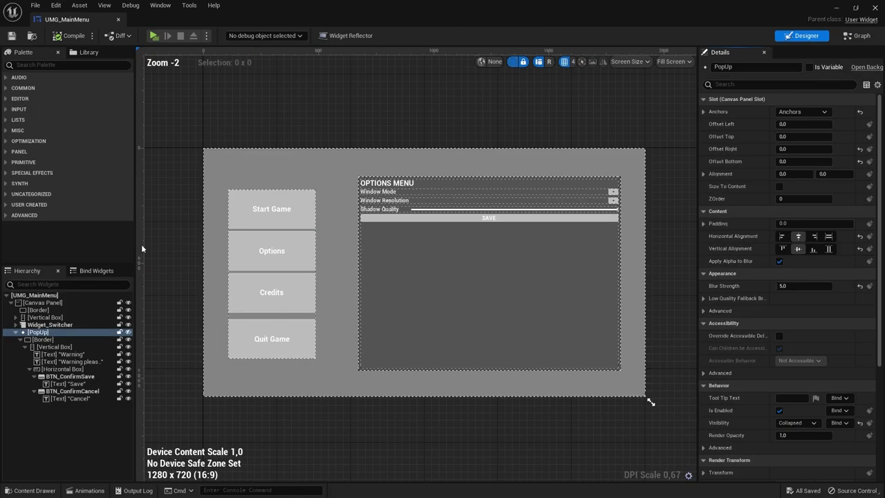
pyautogui.click(128, 332)
pyautogui.scroll(7, 396, 288)
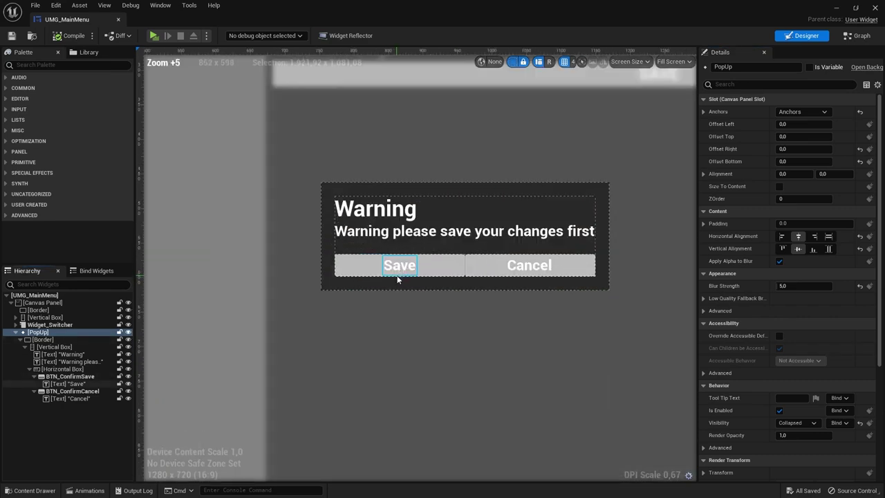
pyautogui.click(452, 264)
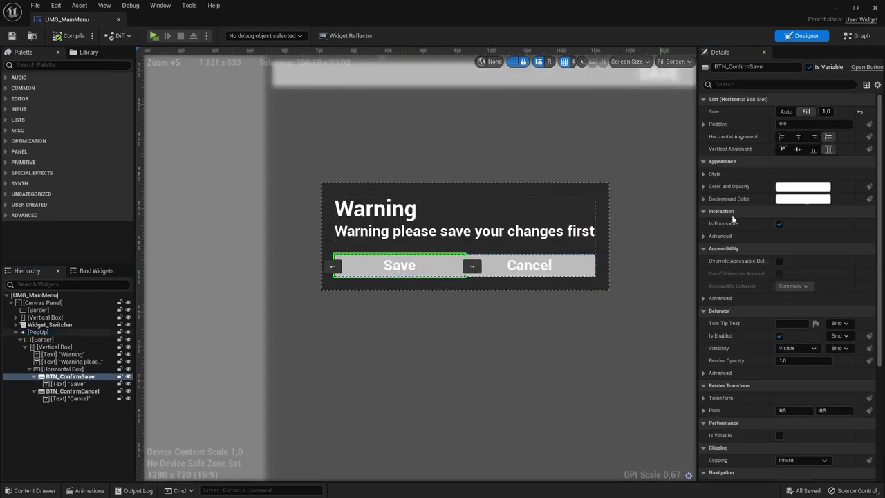
pyautogui.scroll(-4, 799, 193)
pyautogui.scroll(-2, 799, 193)
# Add an On Clicked event for BTN_ConfirmSave and place it below the OptionsSave event
pyautogui.click(860, 36)
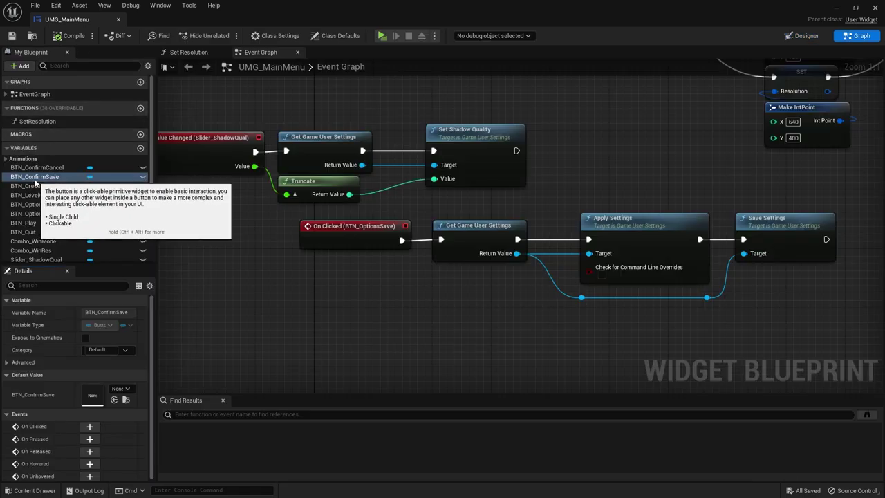
pyautogui.click(26, 178)
pyautogui.scroll(-1, 97, 371)
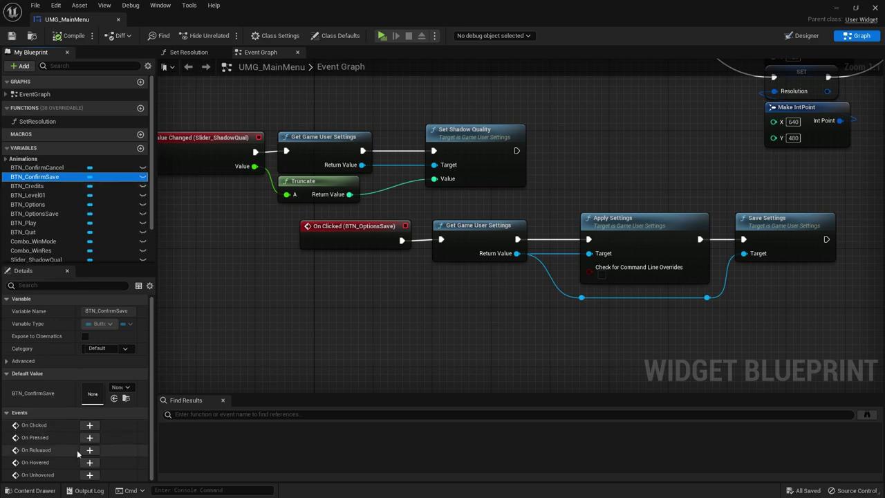
pyautogui.click(89, 425)
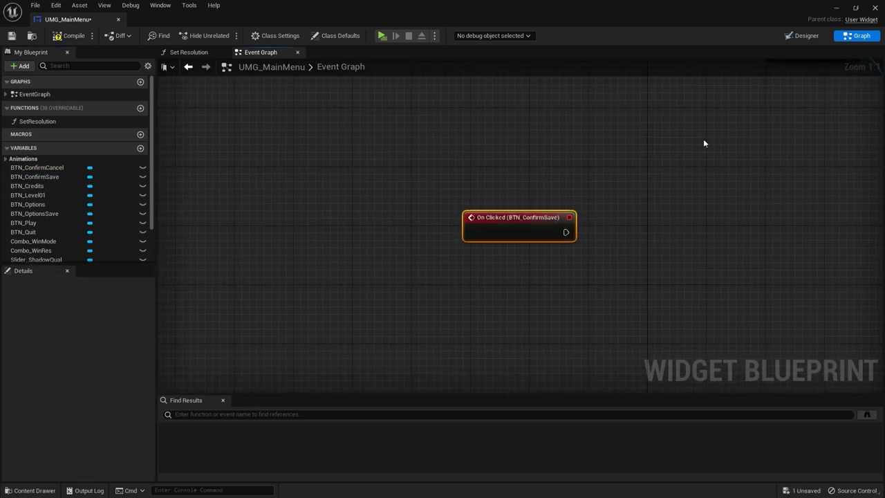
pyautogui.moveTo(703, 138)
pyautogui.mouseDown(button='right')
pyautogui.moveTo(371, 396)
pyautogui.moveTo(374, 344)
pyautogui.mouseUp(button='right')
pyautogui.moveTo(360, 374); pyautogui.dragTo(533, 216)
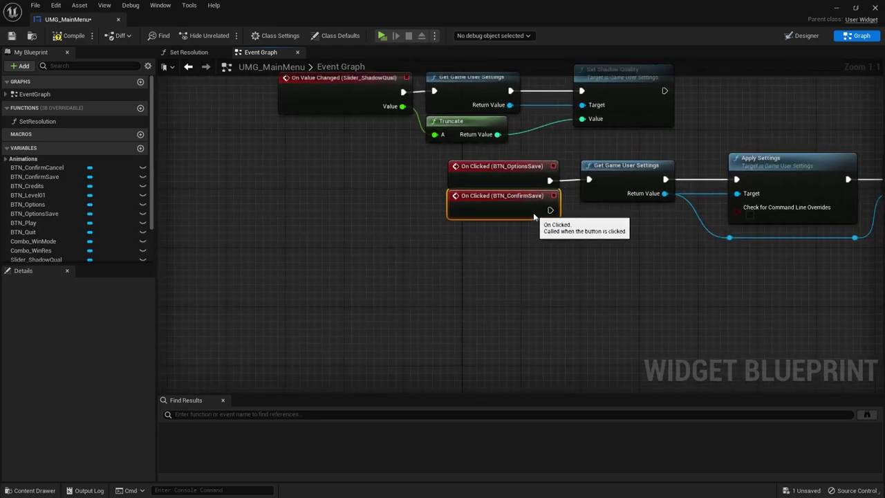
# Try wiring the confirm-save event to Get Game User Settings, then break that link
pyautogui.moveTo(572, 254); pyautogui.dragTo(356, 351, button='right')
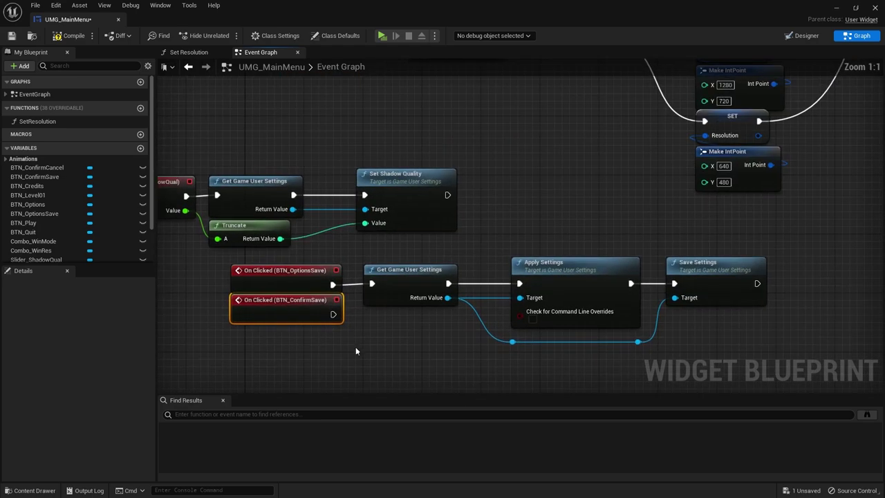
pyautogui.moveTo(332, 315); pyautogui.dragTo(372, 284)
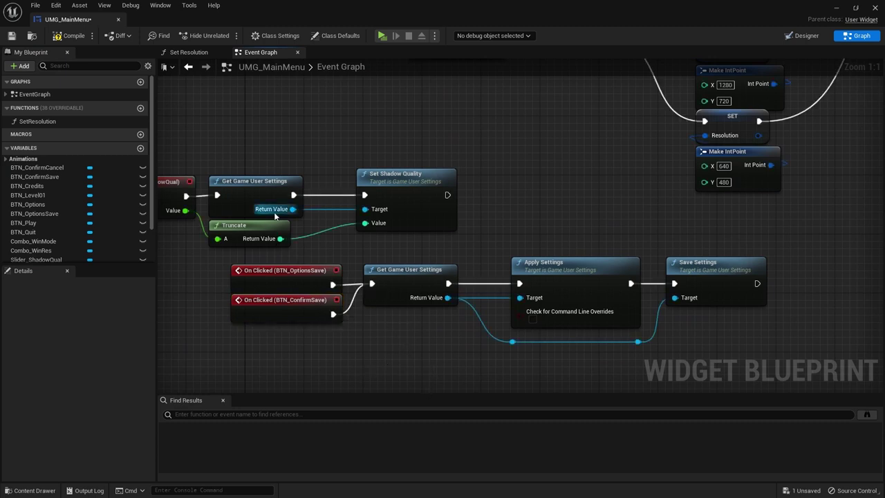
pyautogui.moveTo(294, 301)
pyautogui.mouseDown()
pyautogui.moveTo(270, 338)
pyautogui.moveTo(280, 290)
pyautogui.mouseUp()
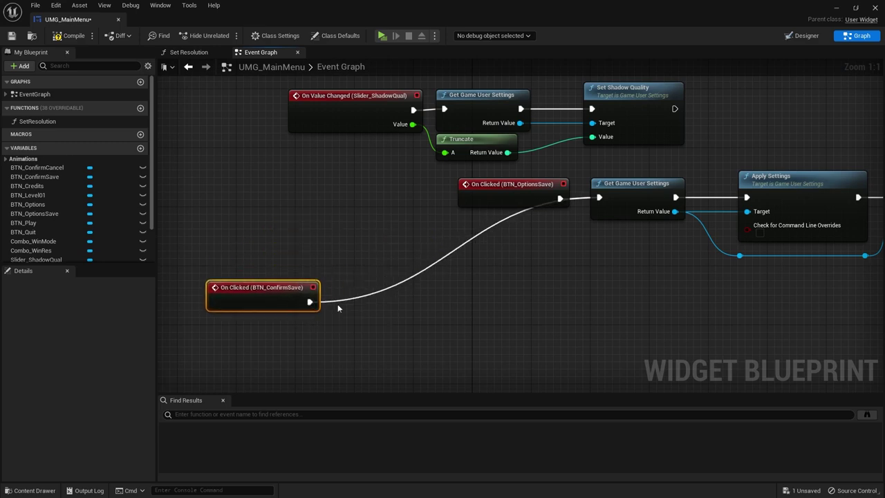
pyautogui.keyDown('alt'); pyautogui.click(309, 302); pyautogui.keyUp('alt')
pyautogui.moveTo(276, 290); pyautogui.dragTo(276, 305)
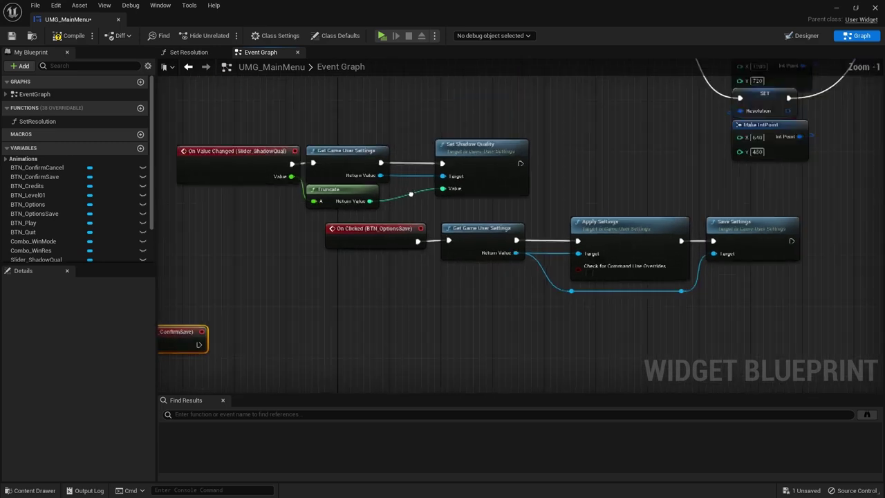
pyautogui.scroll(-4, 510, 130)
pyautogui.moveTo(511, 130); pyautogui.dragTo(662, 103, button='right')
pyautogui.scroll(4, 506, 161)
pyautogui.moveTo(506, 161); pyautogui.dragTo(370, 232, button='right')
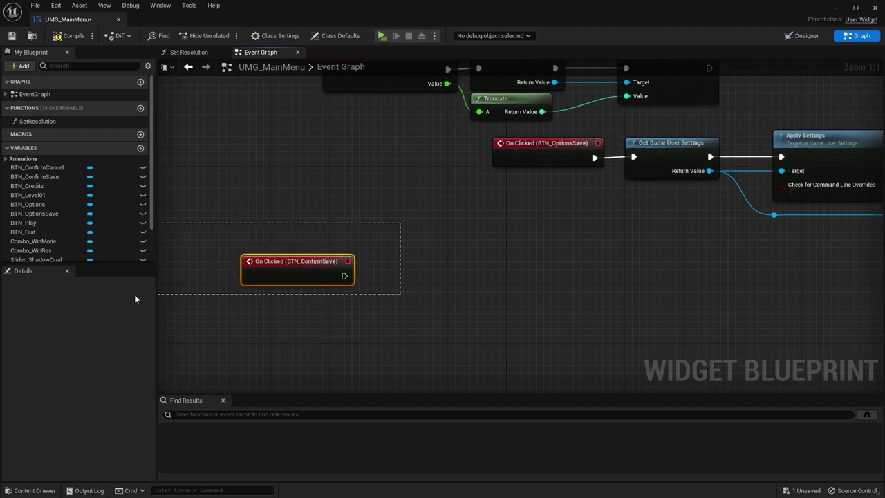
pyautogui.moveTo(359, 247)
pyautogui.mouseDown(button='right')
pyautogui.moveTo(345, 236)
pyautogui.moveTo(483, 244)
pyautogui.mouseUp(button='right')
pyautogui.scroll(-2, 38, 230)
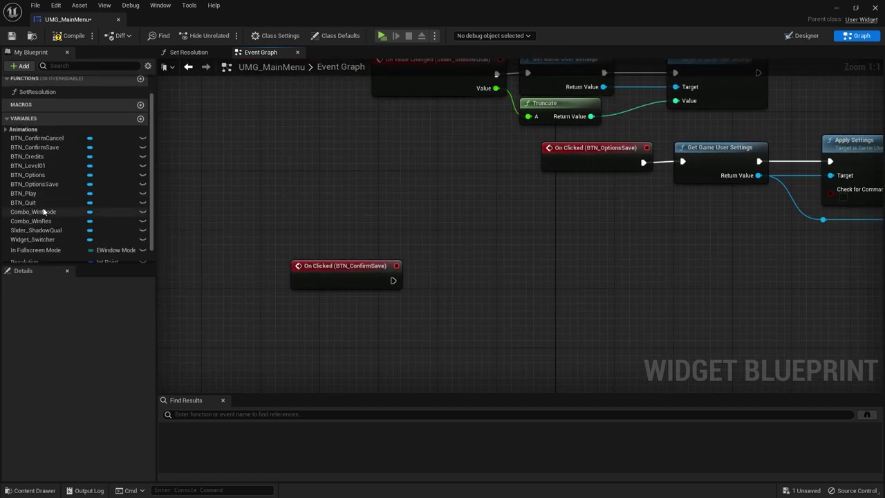
# Tick Is Variable on the PopUp widget in the Designer
pyautogui.click(807, 36)
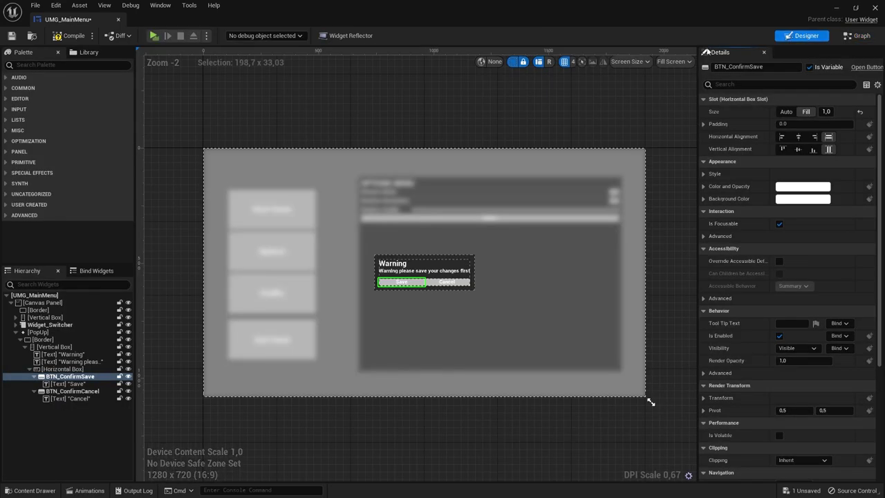
pyautogui.doubleClick(110, 332)
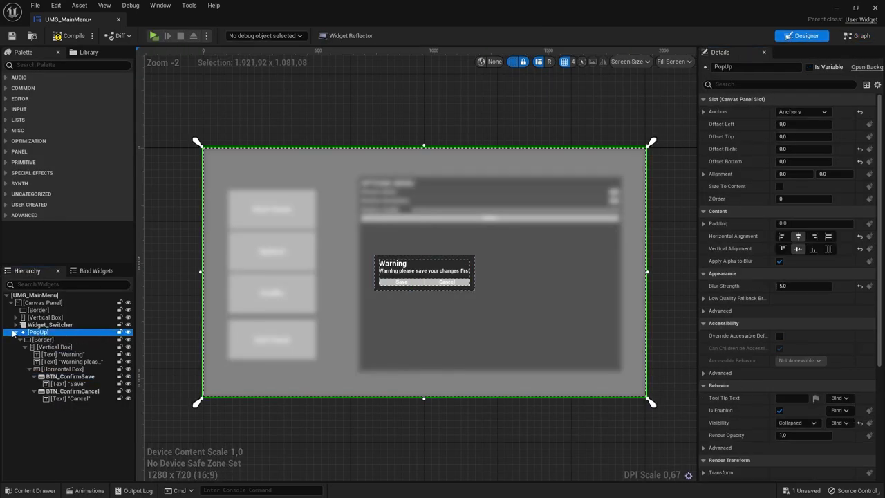
pyautogui.click(127, 334)
pyautogui.click(128, 334)
pyautogui.click(128, 335)
pyautogui.click(128, 334)
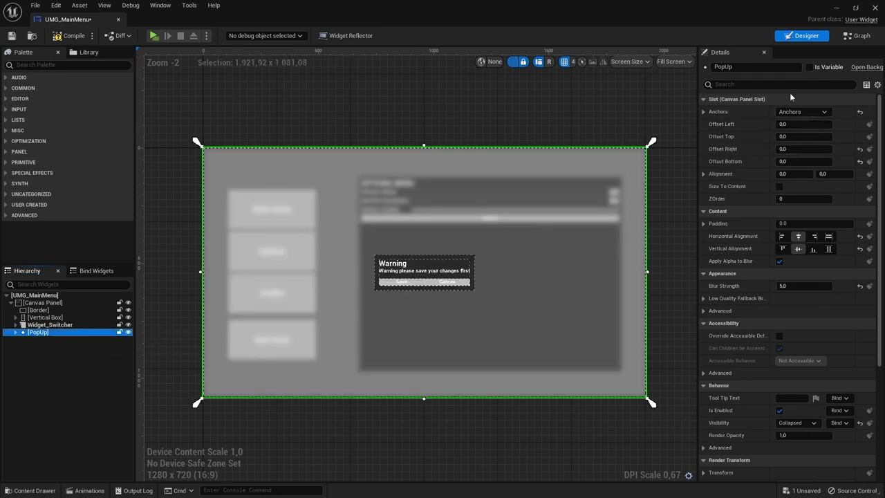
pyautogui.click(814, 66)
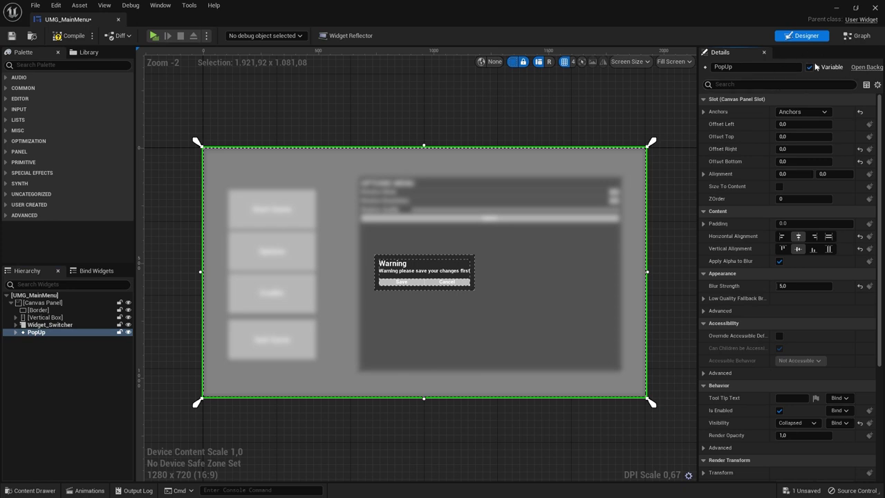
# Add a PopUp getter feeding a Set Visibility node set to Collapsed
pyautogui.click(857, 35)
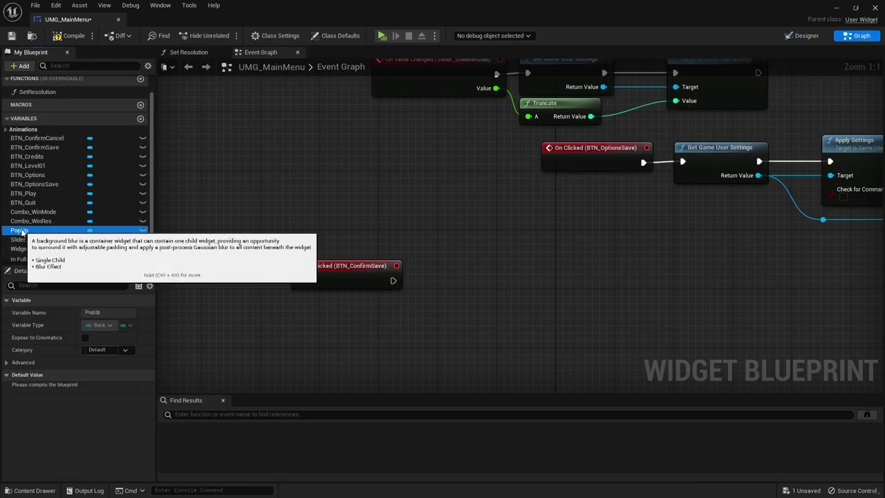
pyautogui.moveTo(24, 230); pyautogui.dragTo(425, 140)
pyautogui.moveTo(332, 324)
pyautogui.mouseDown()
pyautogui.moveTo(346, 308)
pyautogui.moveTo(444, 300)
pyautogui.mouseUp()
pyautogui.click(342, 338)
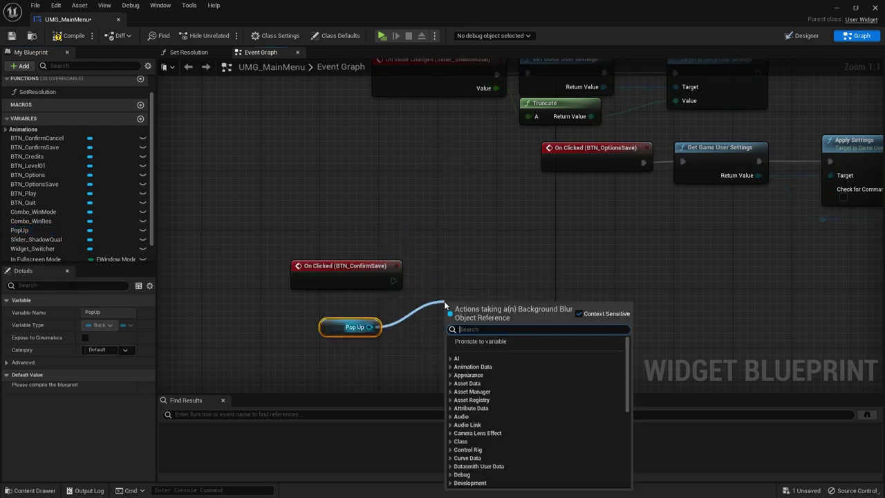
pyautogui.write('set visib')
pyautogui.press('Return')
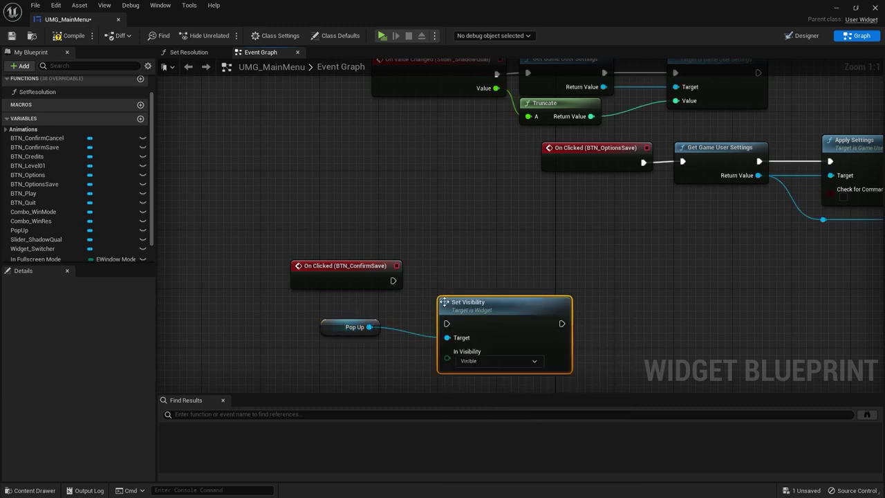
pyautogui.click(498, 361)
pyautogui.click(474, 376)
pyautogui.moveTo(484, 304); pyautogui.dragTo(484, 260)
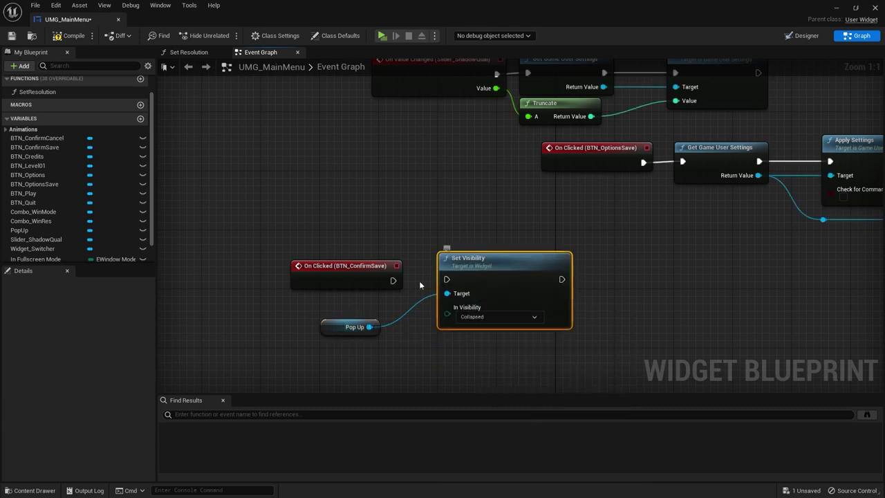
# Wire the BTN_ConfirmSave click through Set Visibility into Get Game User Settings
pyautogui.moveTo(393, 280); pyautogui.dragTo(454, 282)
pyautogui.moveTo(393, 280); pyautogui.dragTo(447, 280)
pyautogui.moveTo(510, 237); pyautogui.dragTo(435, 276, button='right')
pyautogui.moveTo(470, 320); pyautogui.dragTo(553, 260)
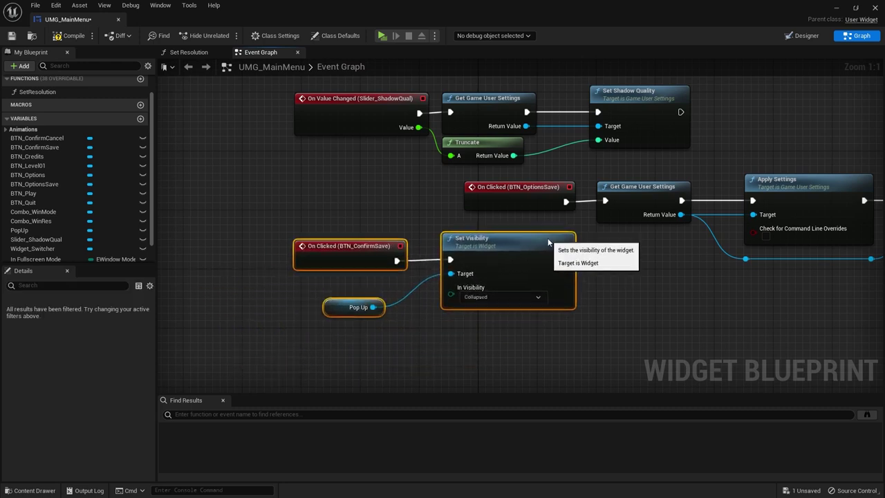
pyautogui.click(581, 263)
pyautogui.moveTo(571, 263); pyautogui.dragTo(469, 258, button='right')
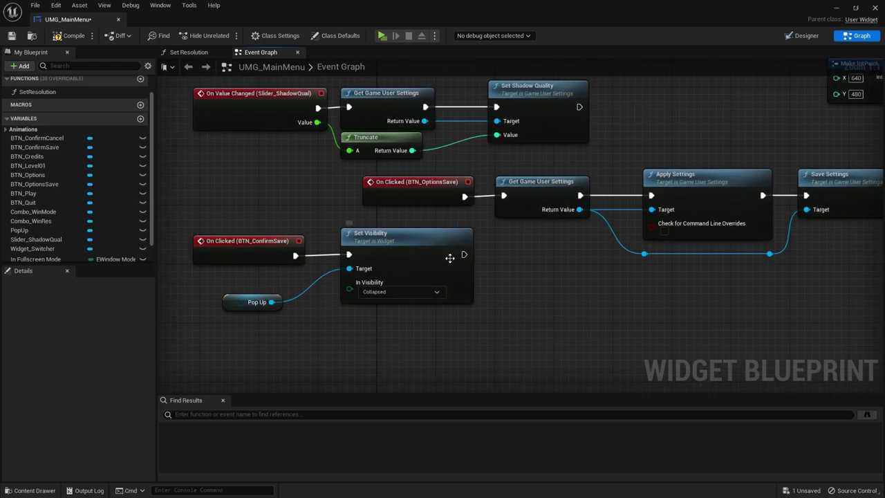
pyautogui.moveTo(464, 253); pyautogui.dragTo(503, 196)
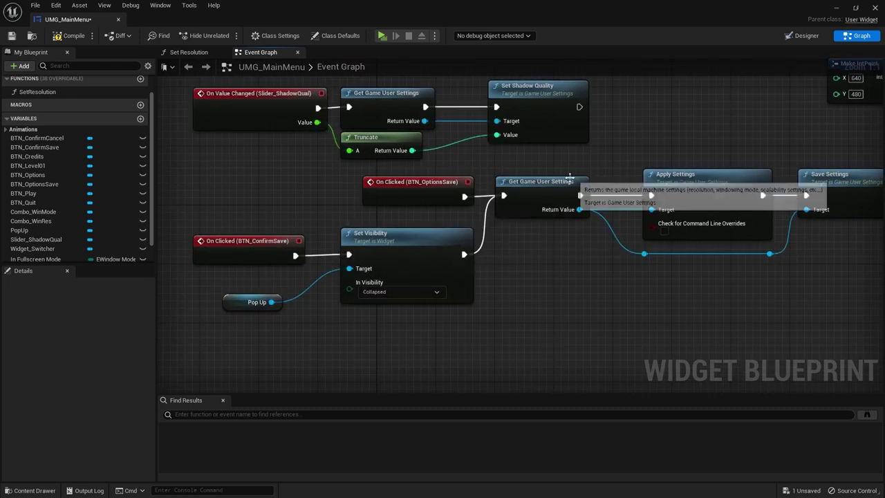
# Check the confirm-save, PopUp, Set Visibility and settings nodes by selecting them
pyautogui.click(392, 202)
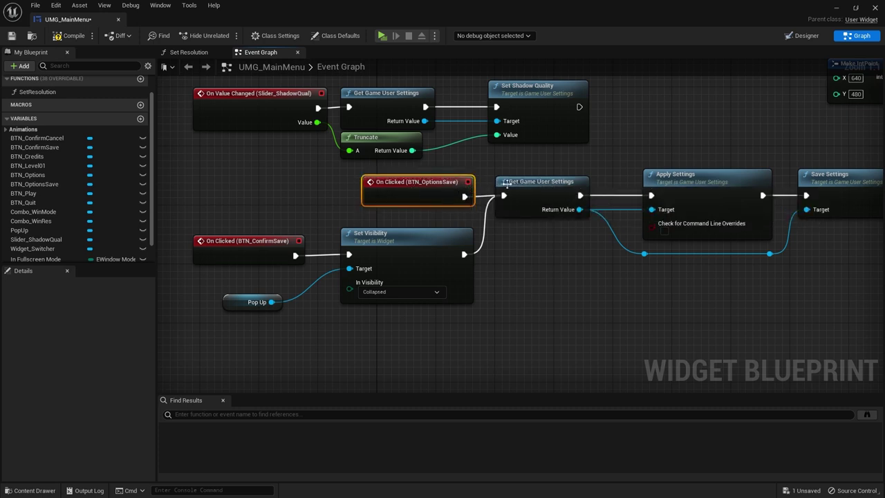
pyautogui.moveTo(506, 184); pyautogui.dragTo(558, 195, button='right')
pyautogui.click(412, 317)
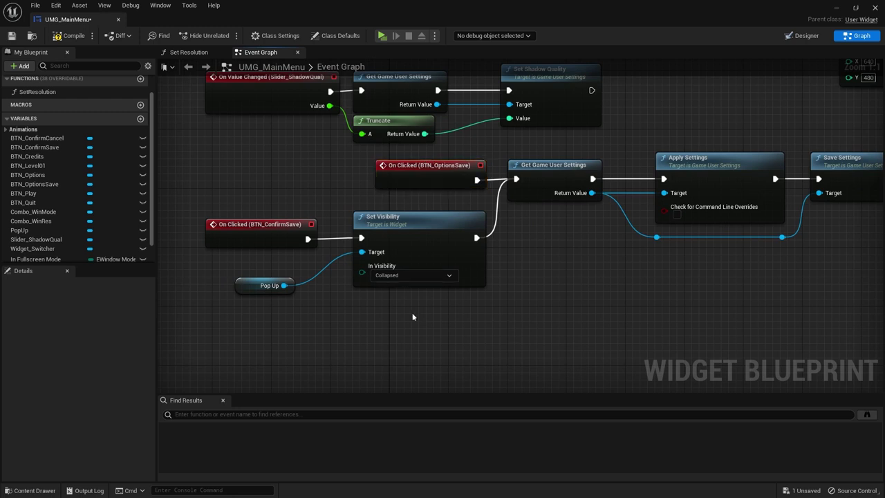
pyautogui.moveTo(244, 328); pyautogui.dragTo(480, 207)
pyautogui.click(263, 235)
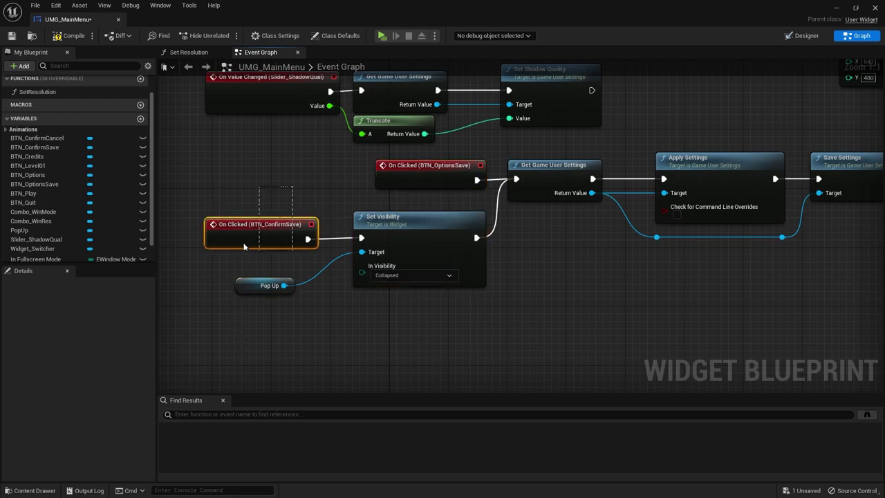
pyautogui.moveTo(247, 329); pyautogui.dragTo(472, 214)
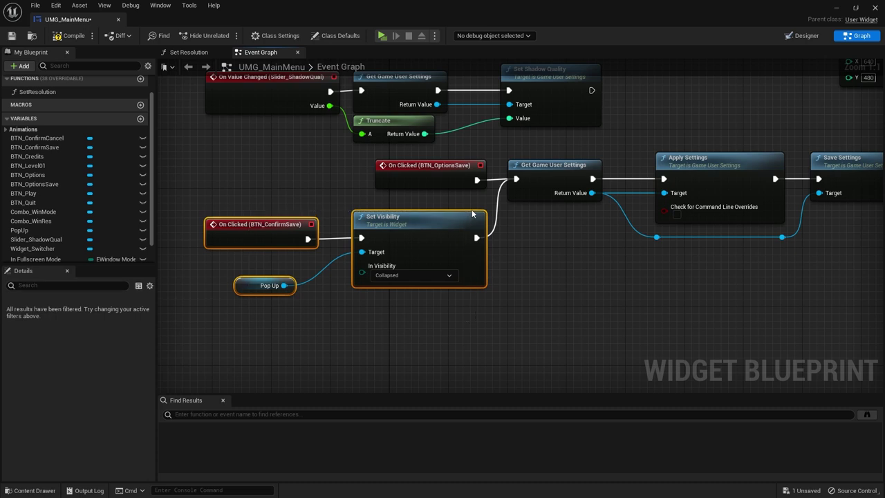
pyautogui.click(444, 224)
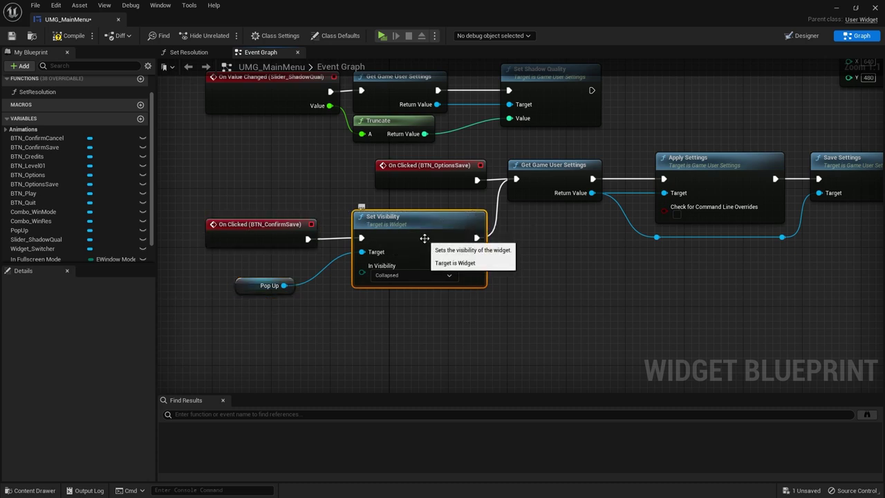
pyautogui.moveTo(558, 191); pyautogui.dragTo(381, 268)
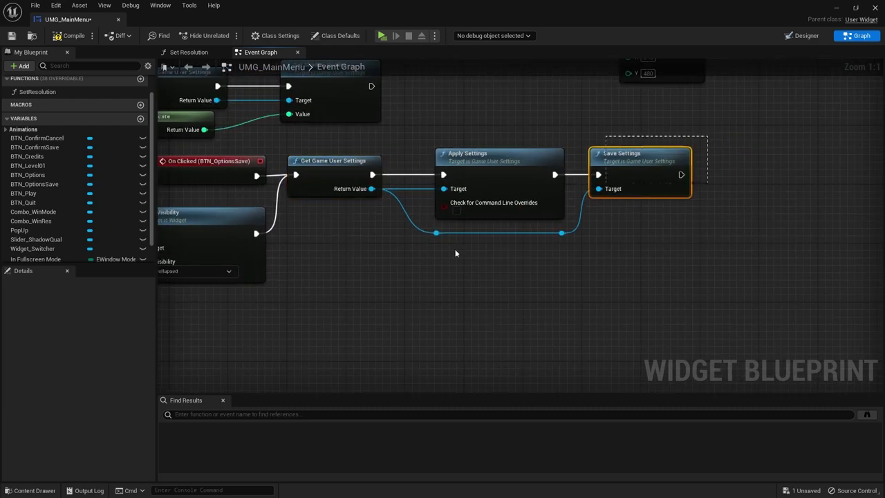
pyautogui.moveTo(380, 267); pyautogui.dragTo(547, 261, button='right')
pyautogui.click(367, 302)
pyautogui.moveTo(367, 302); pyautogui.dragTo(453, 291, button='right')
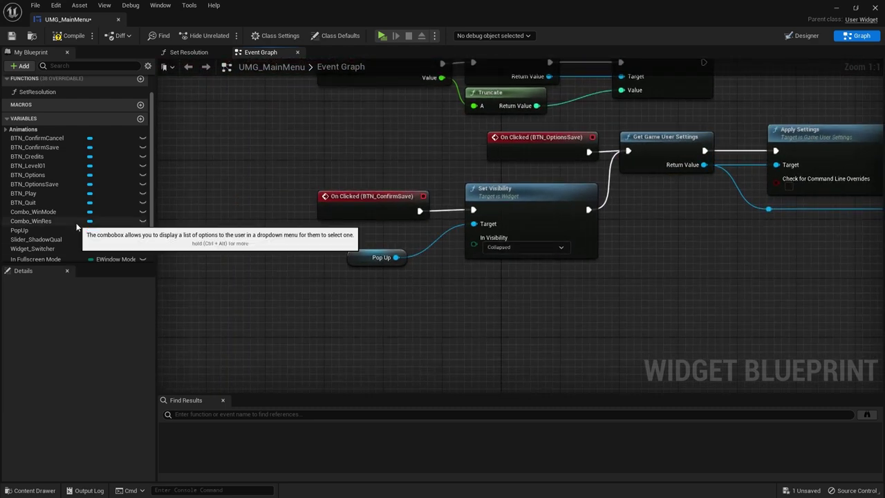
pyautogui.scroll(-2, 77, 182)
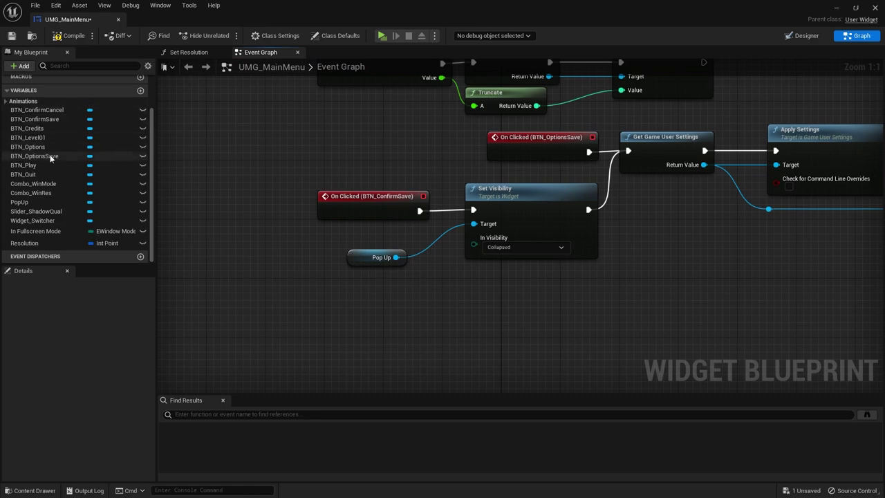
# Add an On Clicked event for BTN_ConfirmCancel and position it
pyautogui.click(37, 110)
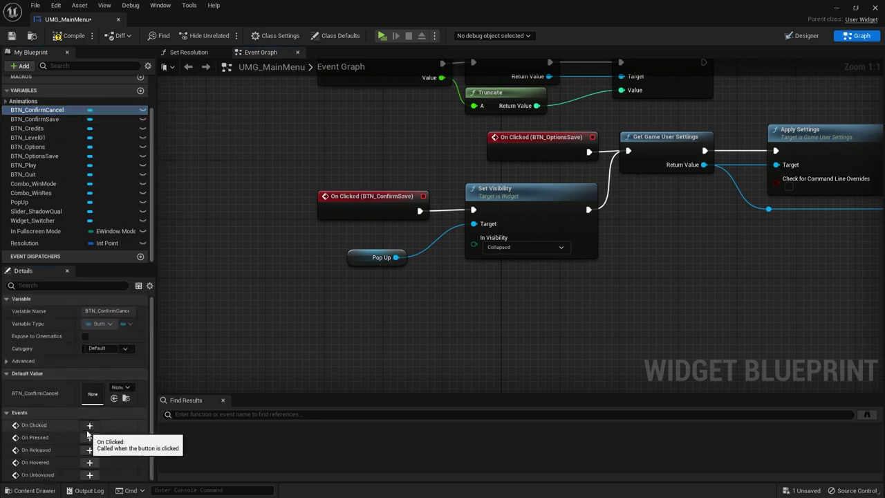
pyautogui.click(89, 421)
pyautogui.moveTo(298, 318)
pyautogui.mouseDown()
pyautogui.moveTo(299, 282)
pyautogui.moveTo(288, 288)
pyautogui.mouseUp()
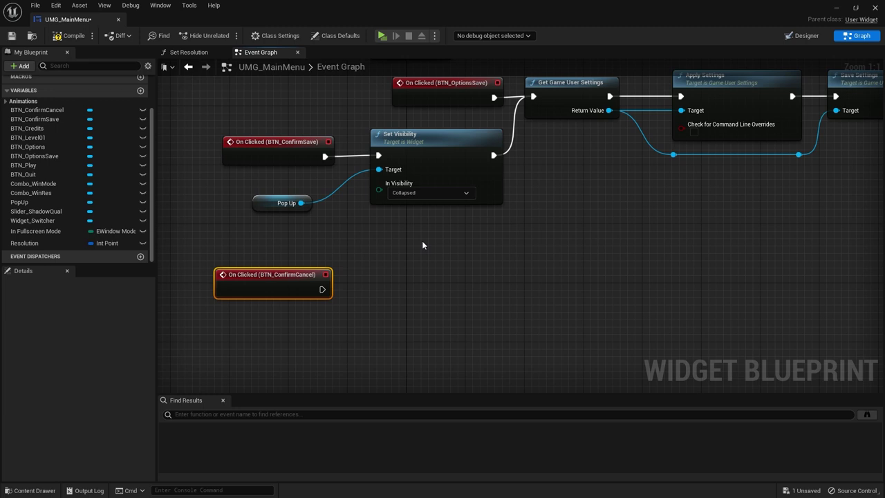
# Duplicate the Set Visibility (Collapsed) node, wiring the cancel event and PopUp into it
pyautogui.moveTo(381, 119); pyautogui.dragTo(446, 198)
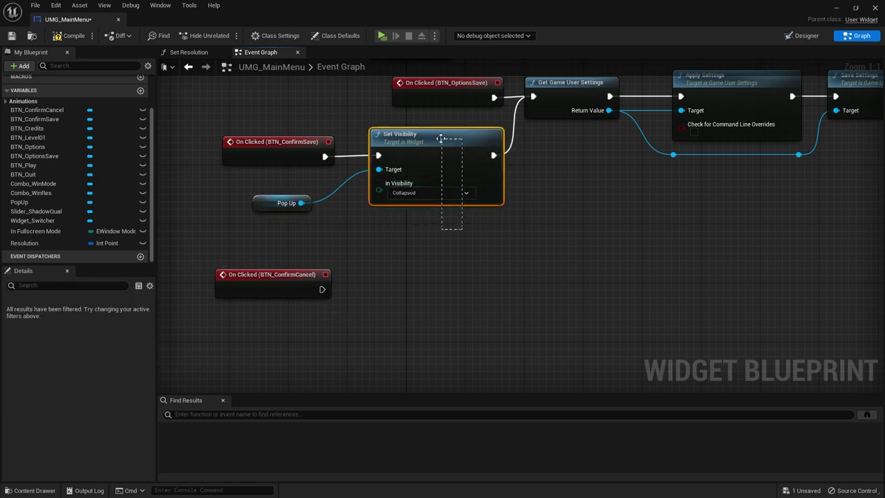
pyautogui.moveTo(472, 192); pyautogui.dragTo(404, 246)
pyautogui.hotkey('ctrl', 'c')
pyautogui.hotkey('ctrl', 'v')
pyautogui.moveTo(386, 295); pyautogui.dragTo(307, 215)
pyautogui.press('Escape')
pyautogui.moveTo(268, 285); pyautogui.dragTo(267, 270)
pyautogui.moveTo(322, 275)
pyautogui.mouseDown()
pyautogui.moveTo(386, 281)
pyautogui.moveTo(301, 203)
pyautogui.mouseUp()
pyautogui.moveTo(280, 257); pyautogui.dragTo(280, 264)
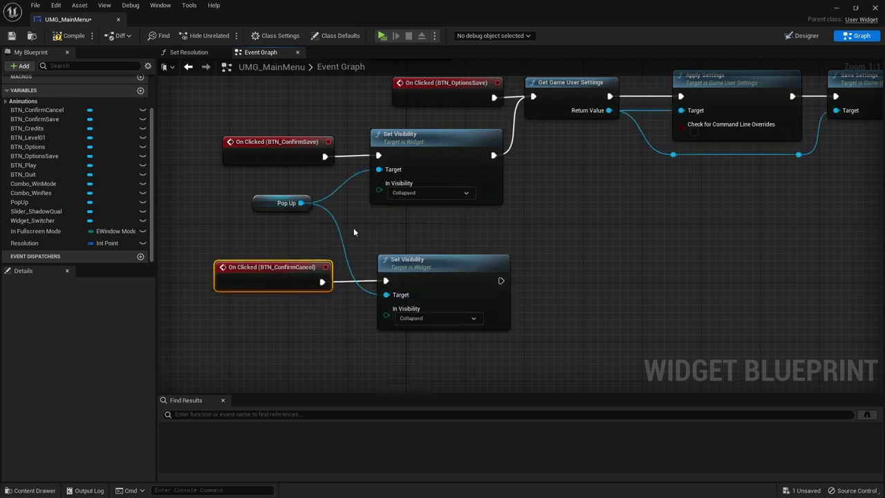
# Check the cancel and confirm-save node groups and tidy the PopUp node's position
pyautogui.moveTo(597, 250); pyautogui.dragTo(237, 359)
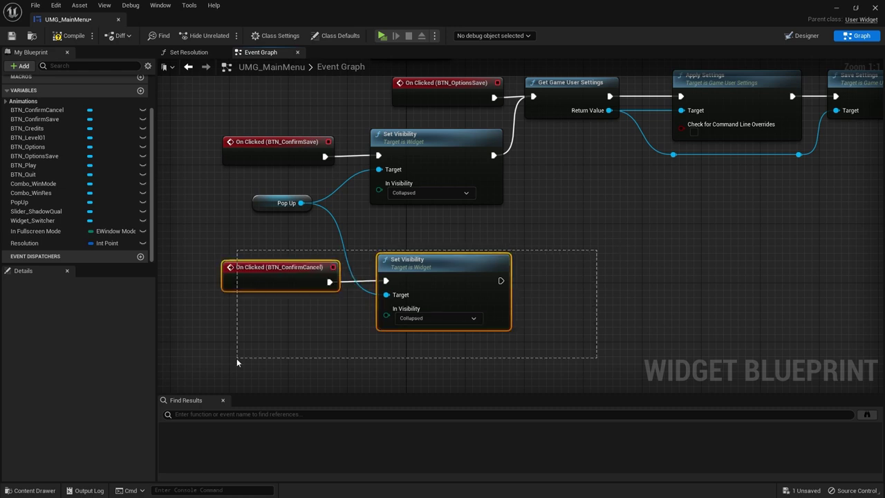
pyautogui.click(546, 316)
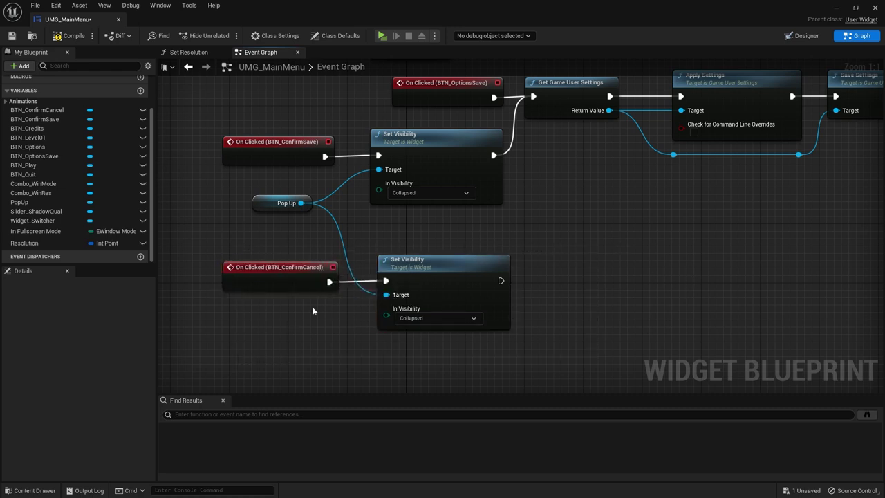
pyautogui.moveTo(255, 146); pyautogui.dragTo(301, 136, button='right')
pyautogui.moveTo(270, 103)
pyautogui.mouseDown()
pyautogui.moveTo(546, 216)
pyautogui.moveTo(293, 132)
pyautogui.mouseUp()
pyautogui.click(499, 216)
pyautogui.moveTo(259, 235); pyautogui.dragTo(573, 345)
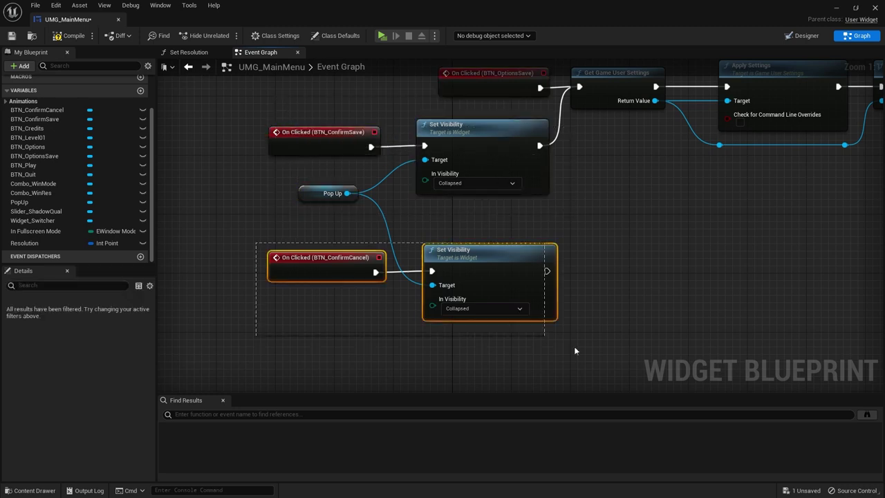
pyautogui.click(715, 317)
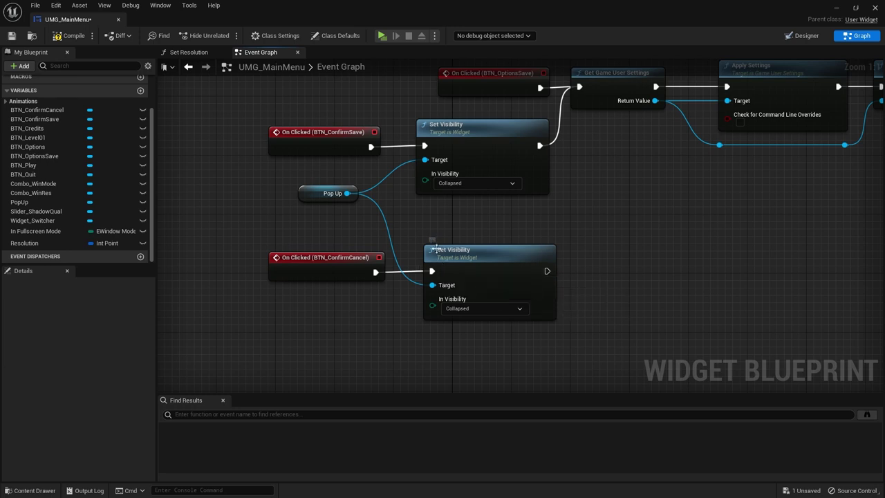
pyautogui.moveTo(329, 193); pyautogui.dragTo(320, 202)
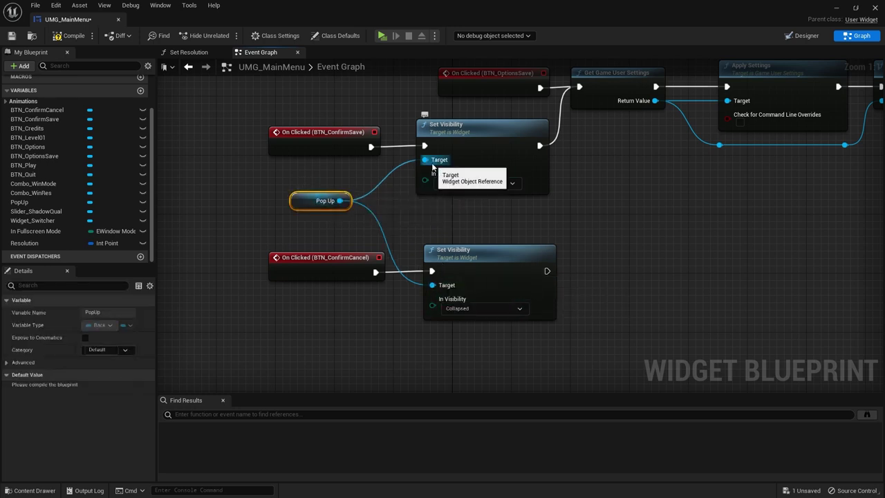
pyautogui.moveTo(697, 174); pyautogui.dragTo(650, 226, button='right')
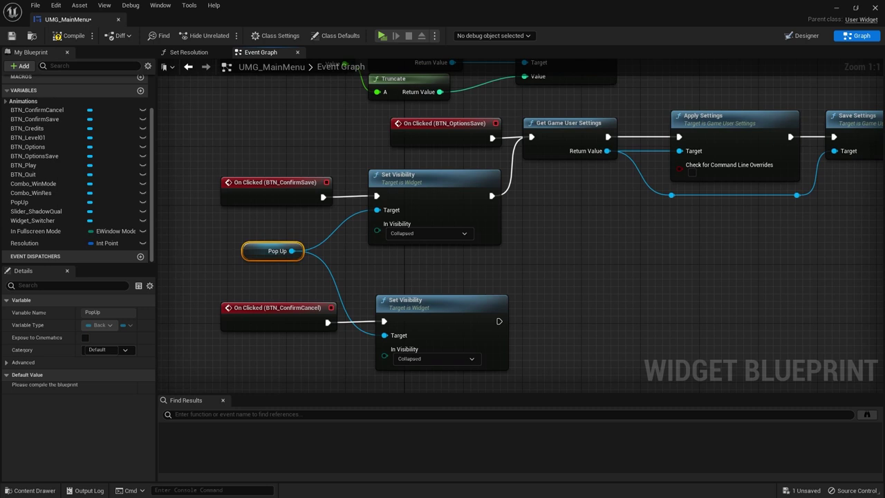
pyautogui.scroll(-3, 553, 235)
pyautogui.moveTo(484, 159); pyautogui.dragTo(434, 256, button='right')
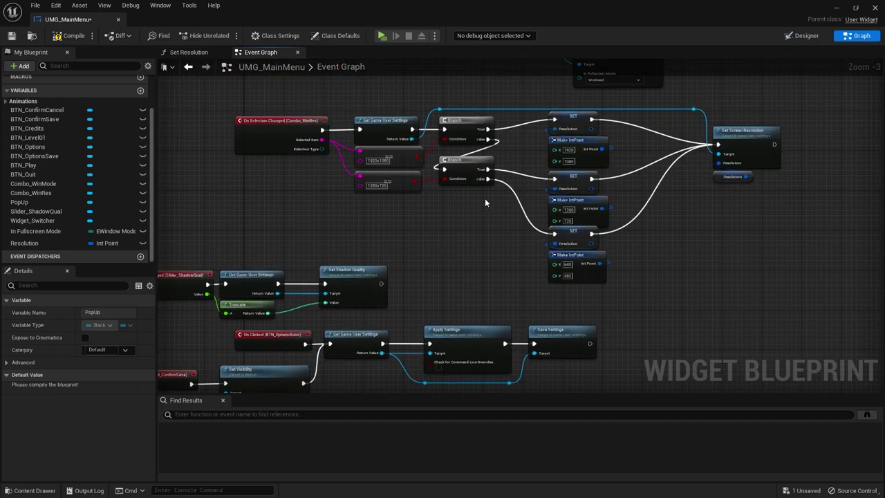
pyautogui.moveTo(484, 202); pyautogui.dragTo(432, 277, button='right')
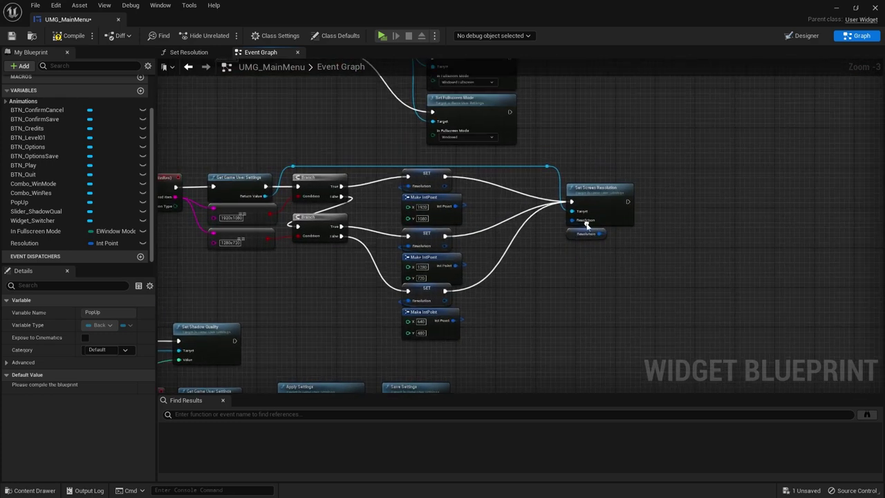
pyautogui.scroll(2, 432, 277)
pyautogui.scroll(2, 327, 149)
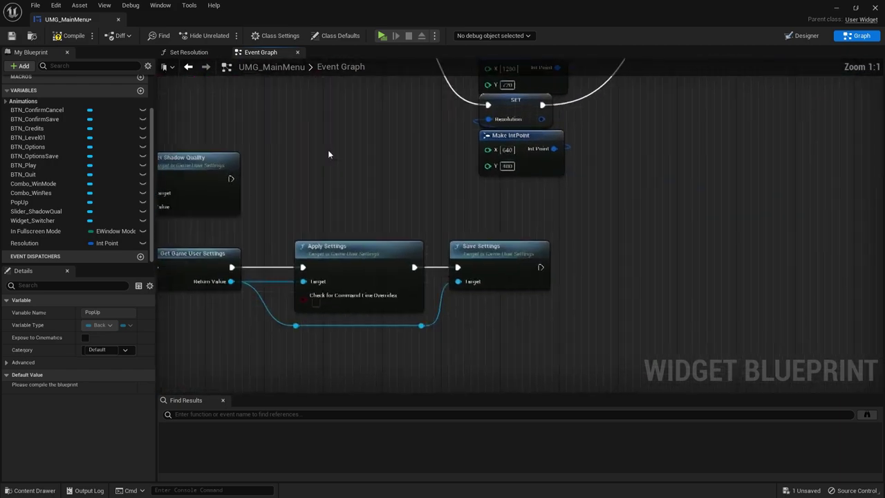
pyautogui.moveTo(386, 205); pyautogui.dragTo(411, 381, button='right')
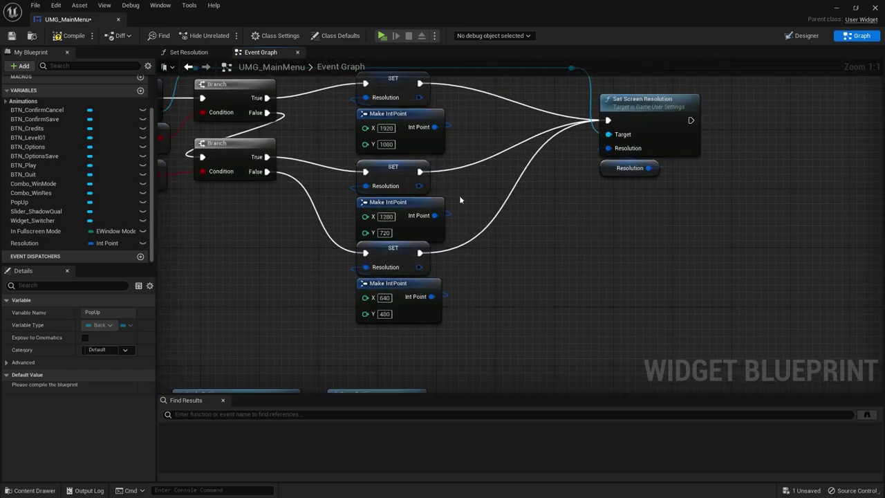
pyautogui.moveTo(459, 195); pyautogui.dragTo(458, 313, button='right')
pyautogui.rightClick(460, 296)
pyautogui.write('is dirty')
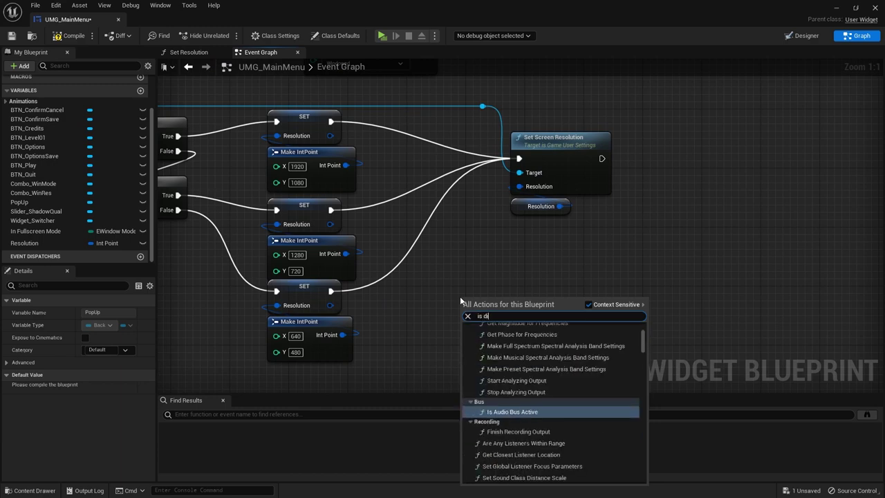
pyautogui.press('Escape')
pyautogui.moveTo(254, 341); pyautogui.dragTo(441, 182, button='right')
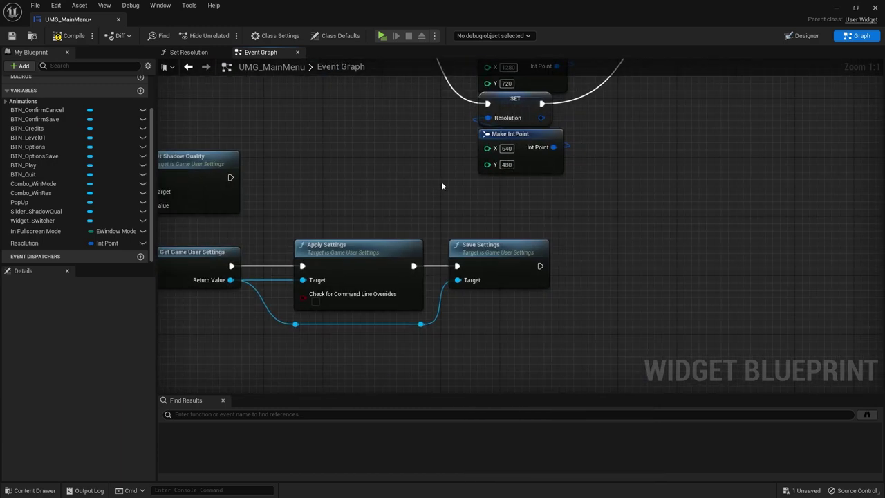
pyautogui.moveTo(246, 277); pyautogui.dragTo(390, 263, button='right')
pyautogui.moveTo(366, 266); pyautogui.dragTo(357, 338)
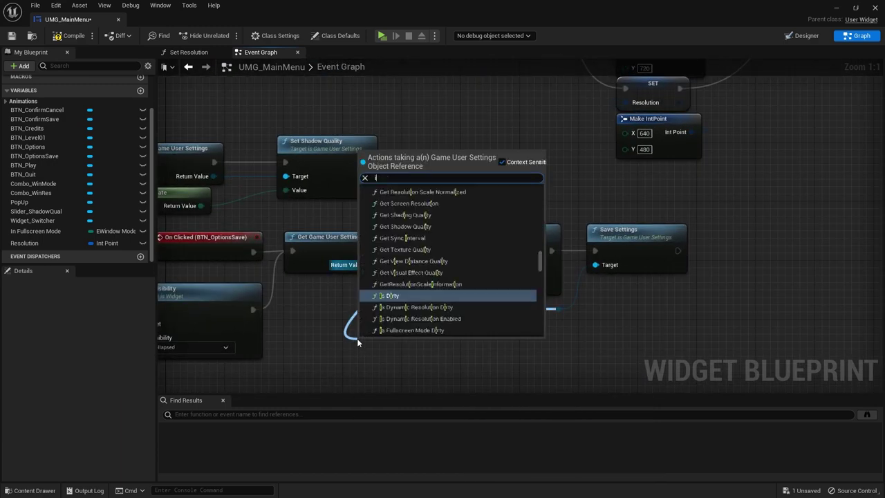
pyautogui.write('idrty')
pyautogui.press('BackSpace')
pyautogui.press('BackSpace')
pyautogui.press('BackSpace')
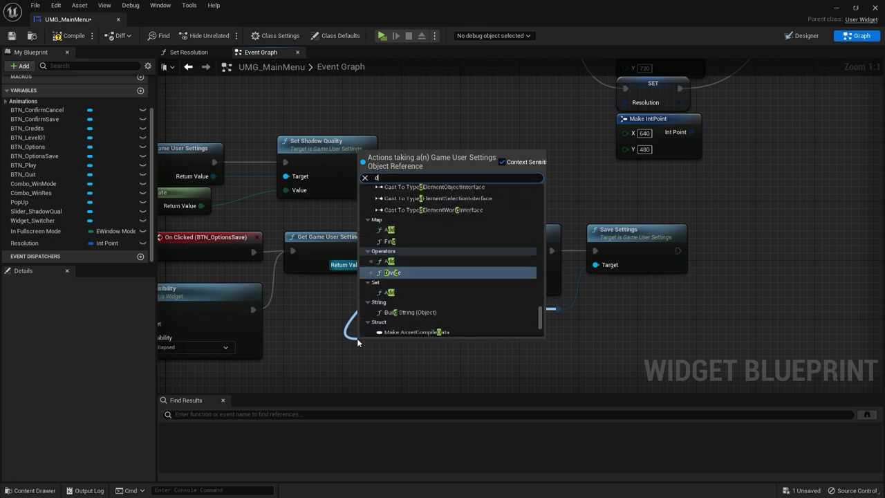
pyautogui.write('dirty')
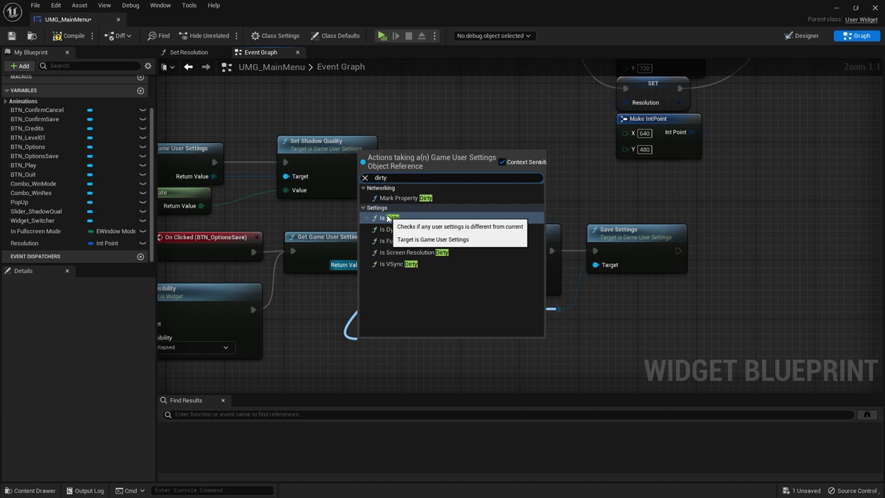
pyautogui.click(388, 219)
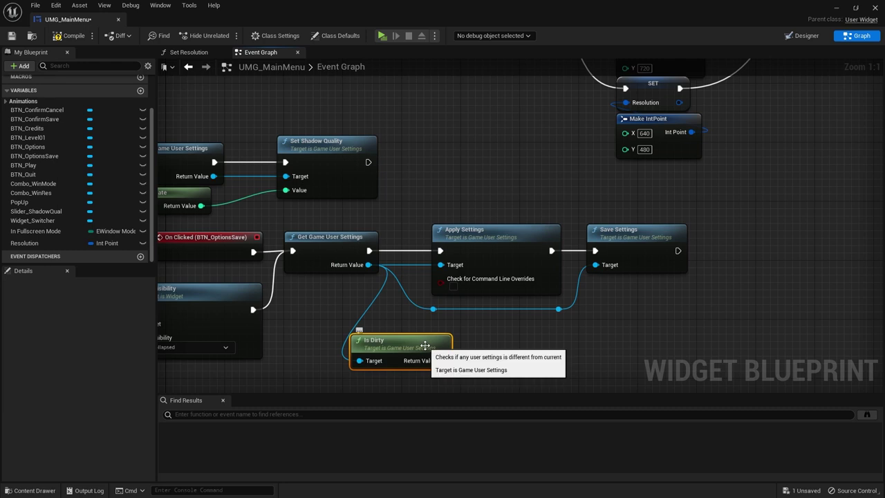
pyautogui.moveTo(372, 334); pyautogui.dragTo(328, 320)
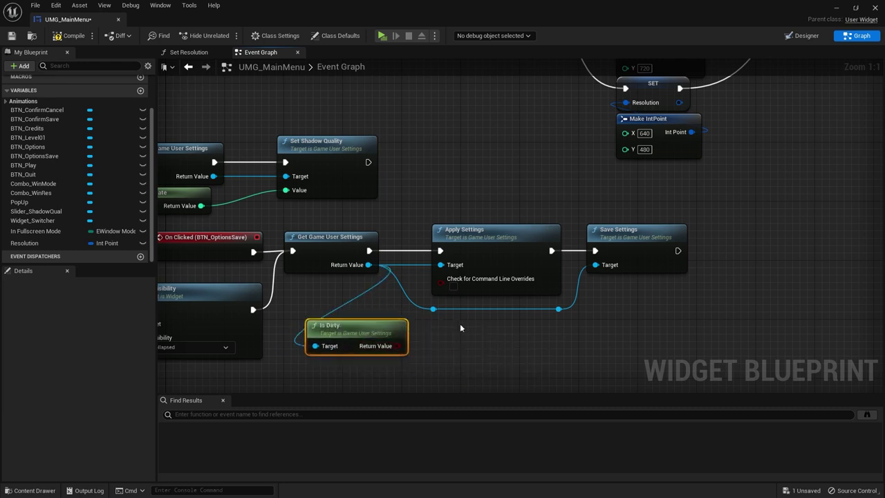
pyautogui.moveTo(347, 389); pyautogui.dragTo(328, 327, button='right')
pyautogui.moveTo(332, 266); pyautogui.dragTo(410, 289)
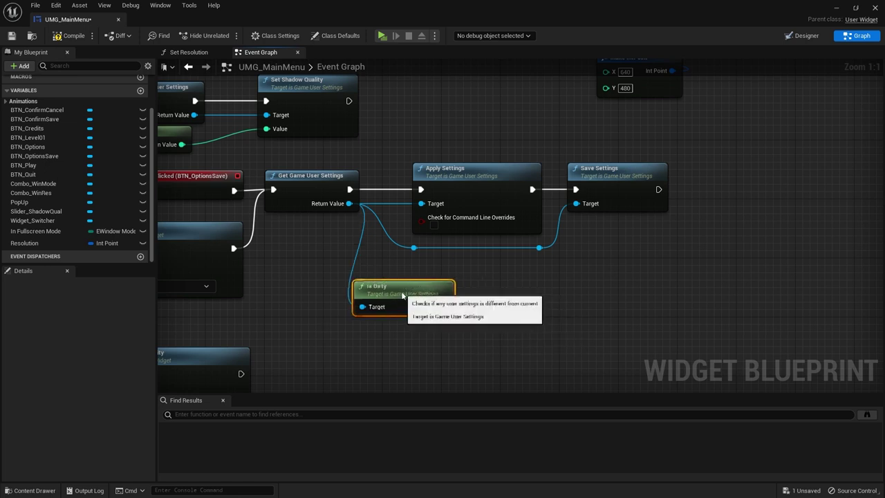
pyautogui.moveTo(377, 293); pyautogui.dragTo(347, 279)
pyautogui.press('Delete')
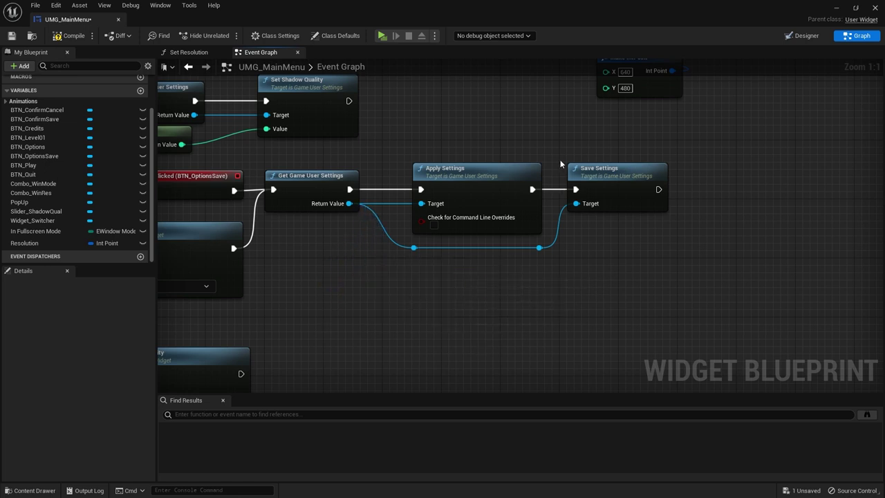
# Create a new Boolean variable named SettingsChanged
pyautogui.moveTo(462, 136); pyautogui.dragTo(473, 246, button='right')
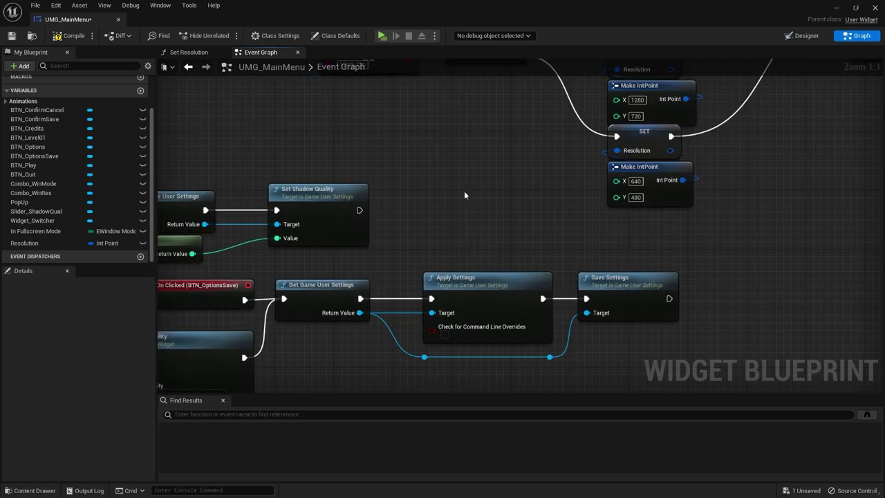
pyautogui.moveTo(464, 195); pyautogui.dragTo(624, 183, button='right')
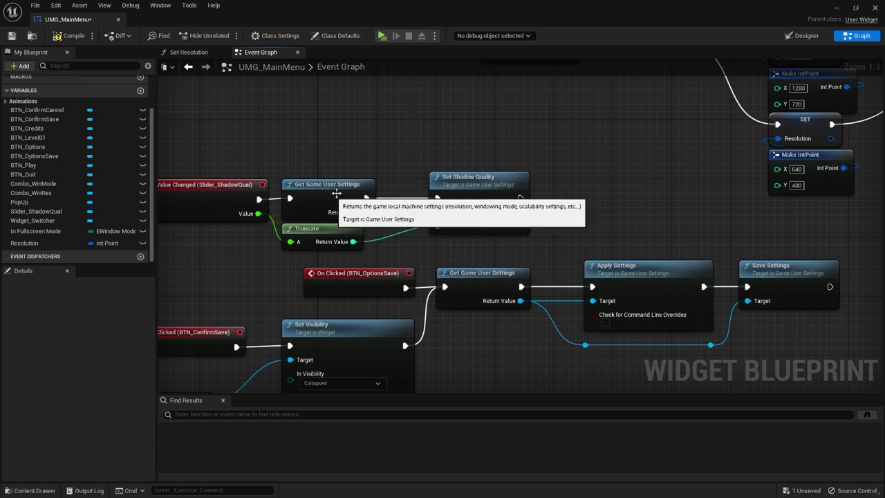
pyautogui.moveTo(520, 201); pyautogui.dragTo(666, 200, button='right')
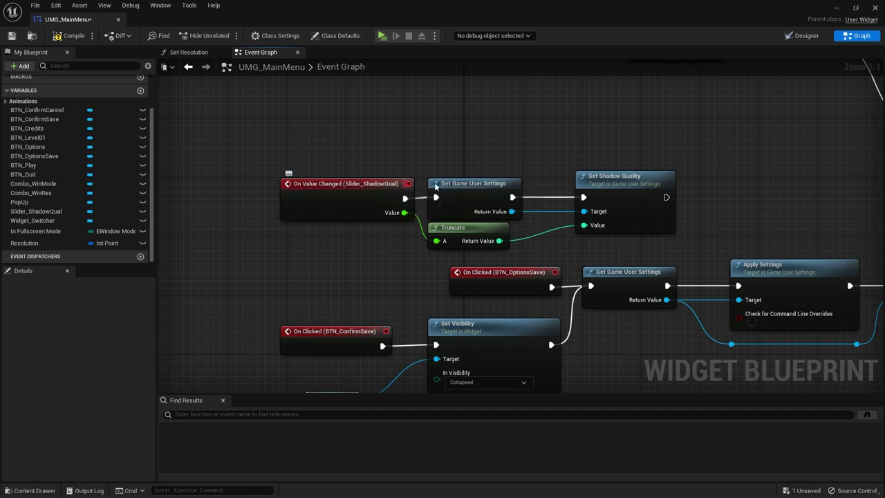
pyautogui.moveTo(617, 172); pyautogui.dragTo(356, 214, button='right')
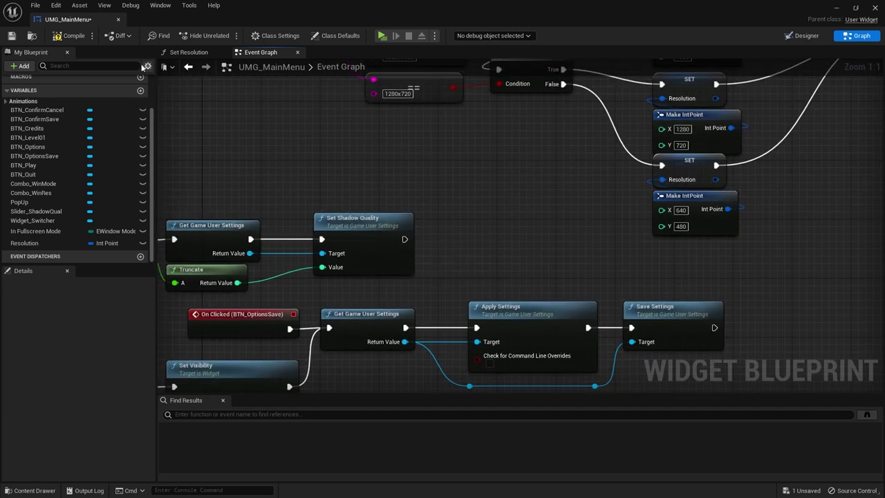
pyautogui.scroll(2, 140, 121)
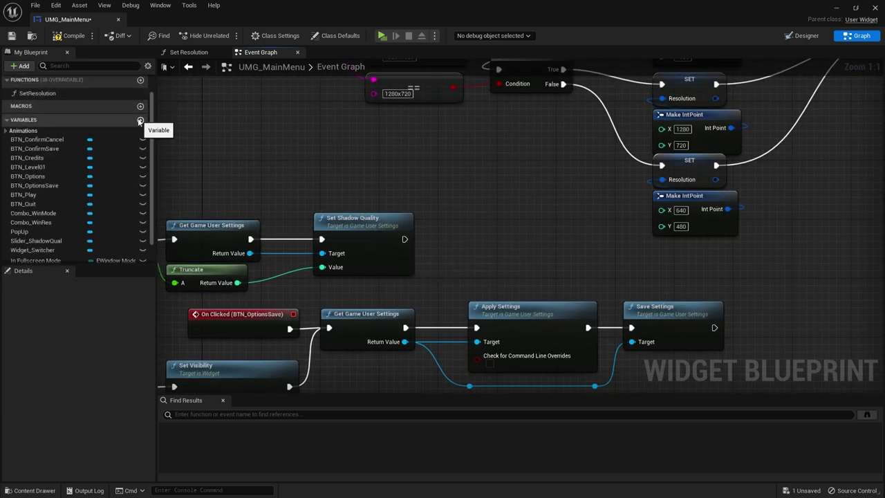
pyautogui.click(140, 121)
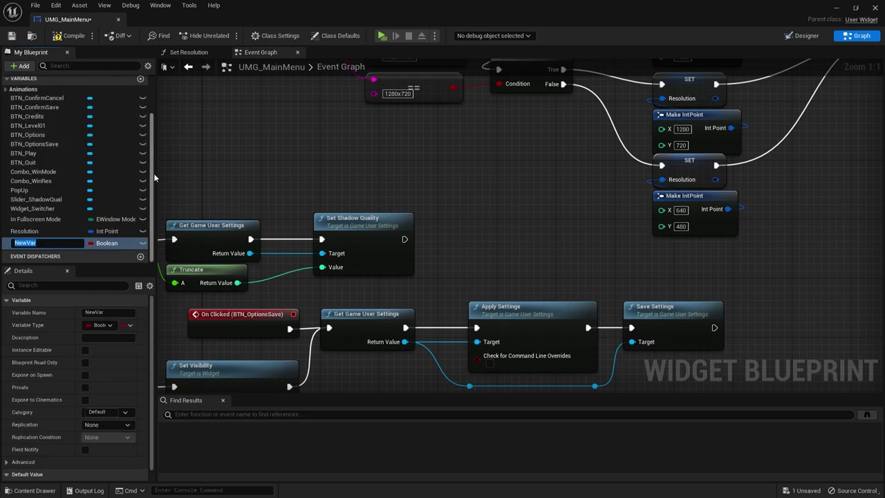
pyautogui.write('SettingsCh')
pyautogui.write('anged')
pyautogui.press('Return')
# Place a SET SettingsChanged node, checked true, after Set Shadow Quality
pyautogui.moveTo(35, 242); pyautogui.dragTo(443, 243)
pyautogui.click(497, 254)
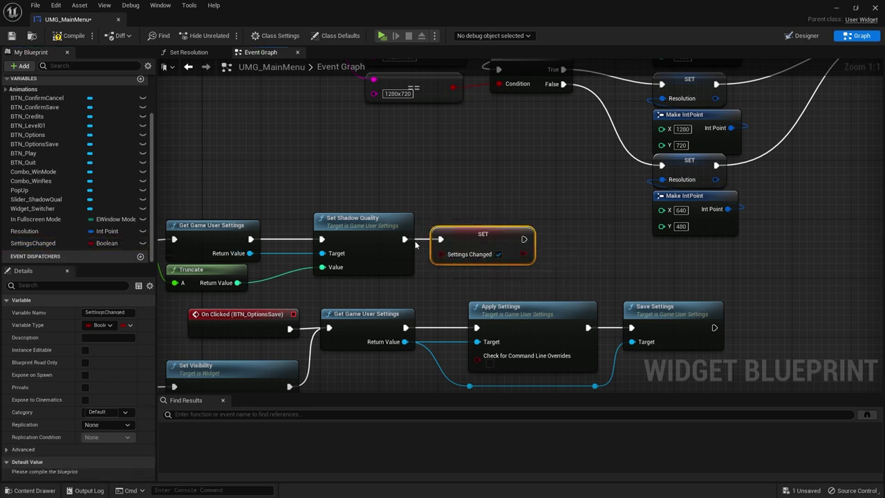
pyautogui.moveTo(33, 242); pyautogui.dragTo(437, 174)
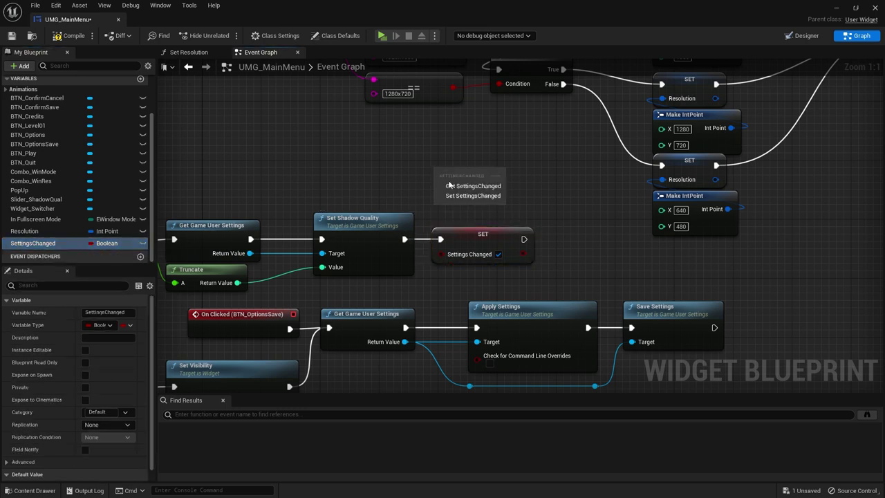
pyautogui.press('Escape')
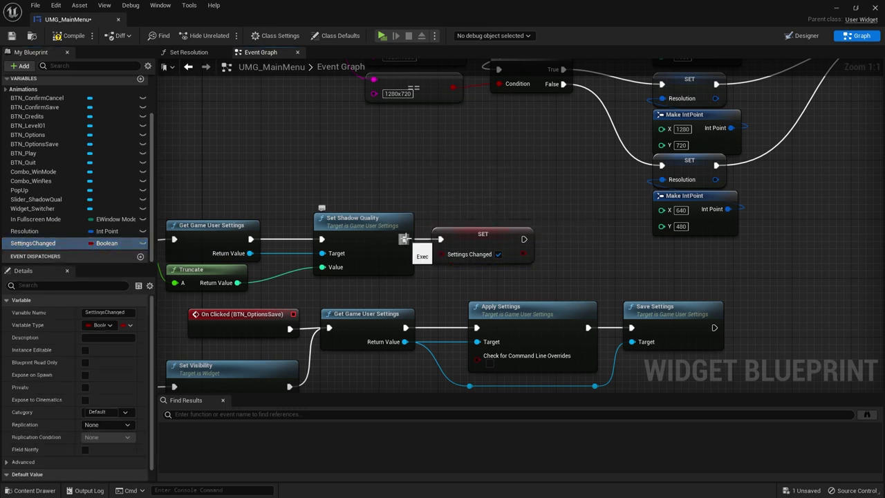
pyautogui.click(467, 234)
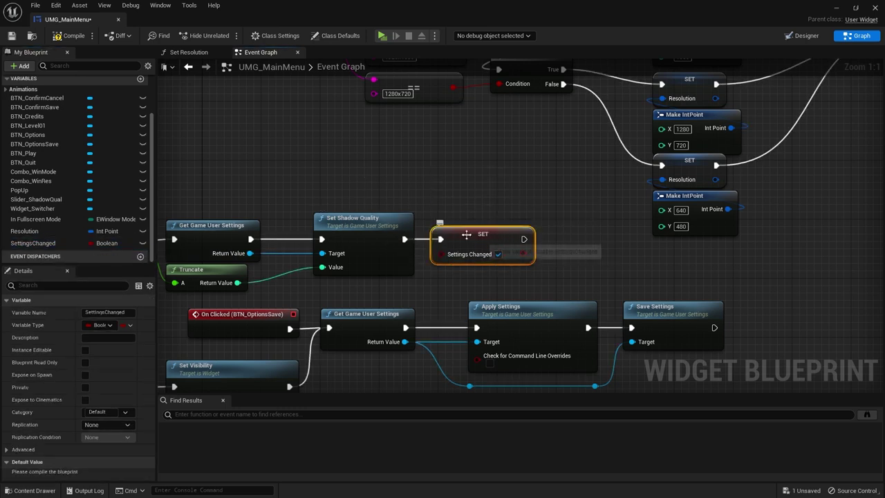
pyautogui.moveTo(336, 256); pyautogui.dragTo(510, 197, button='right')
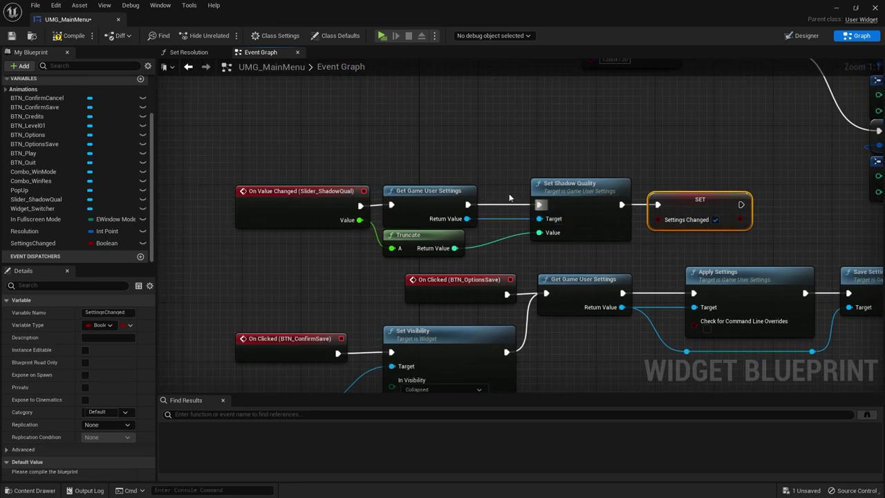
pyautogui.moveTo(682, 223)
pyautogui.mouseDown(button='right')
pyautogui.moveTo(601, 168)
pyautogui.moveTo(390, 214)
pyautogui.moveTo(507, 297)
pyautogui.moveTo(606, 252)
pyautogui.mouseUp(button='right')
pyautogui.click(598, 257)
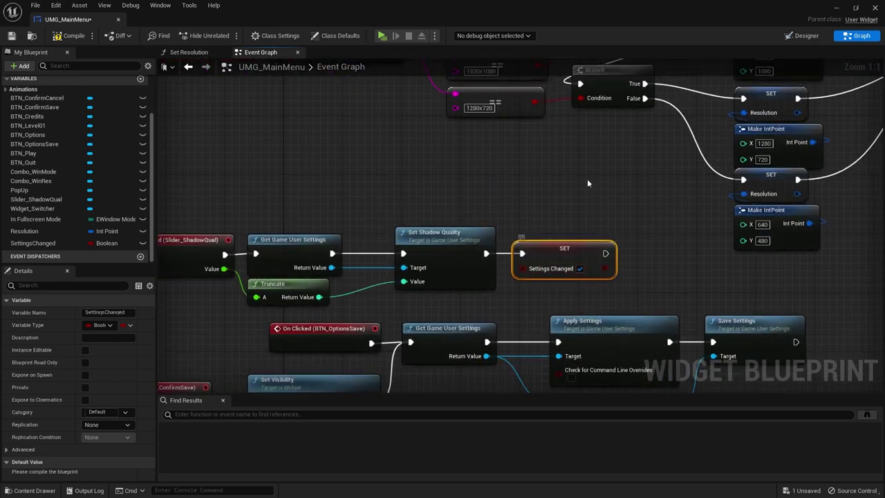
# Wire Set Screen Resolution's exec output into the SettingsChanged setter
pyautogui.moveTo(586, 178)
pyautogui.mouseDown(button='right')
pyautogui.moveTo(208, 171)
pyautogui.moveTo(326, 185)
pyautogui.mouseUp(button='right')
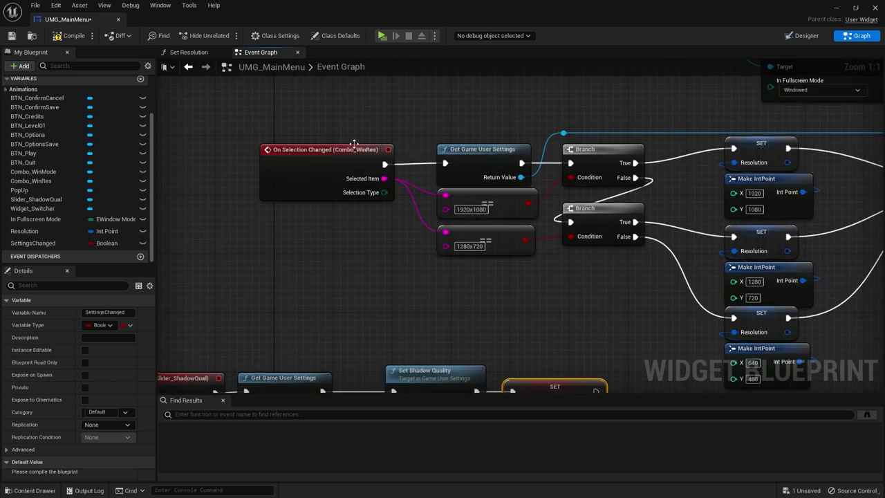
pyautogui.moveTo(353, 144); pyautogui.dragTo(587, 198, button='right')
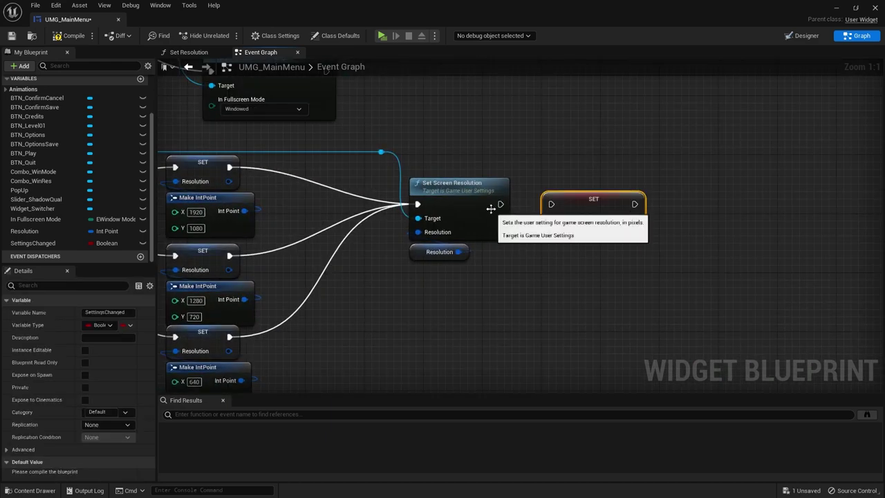
pyautogui.moveTo(500, 204); pyautogui.dragTo(557, 206)
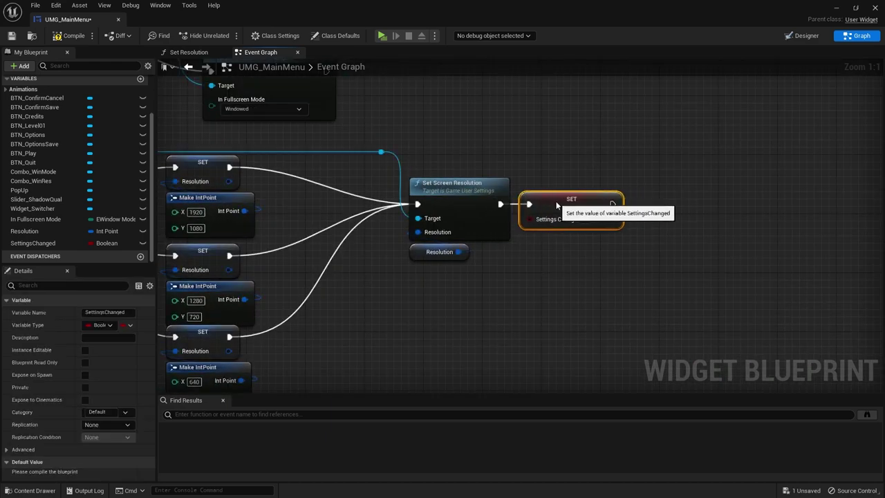
pyautogui.click(507, 175)
# Wire all three Set Fullscreen Mode exec outputs into the SettingsChanged setter
pyautogui.moveTo(507, 175); pyautogui.dragTo(466, 226, button='right')
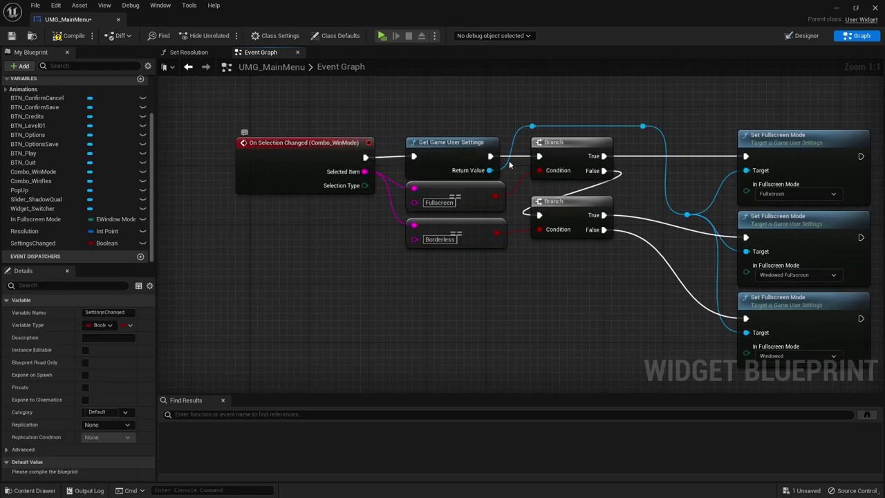
pyautogui.moveTo(510, 164); pyautogui.dragTo(249, 243, button='right')
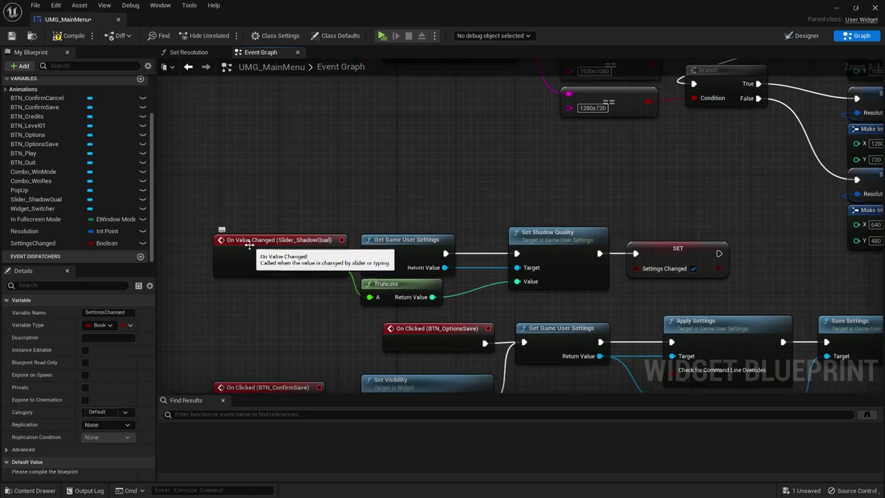
pyautogui.moveTo(615, 143)
pyautogui.mouseDown(button='right')
pyautogui.moveTo(498, 320)
pyautogui.moveTo(434, 294)
pyautogui.mouseUp(button='right')
pyautogui.moveTo(430, 351)
pyautogui.mouseDown()
pyautogui.moveTo(538, 247)
pyautogui.moveTo(432, 270)
pyautogui.mouseUp()
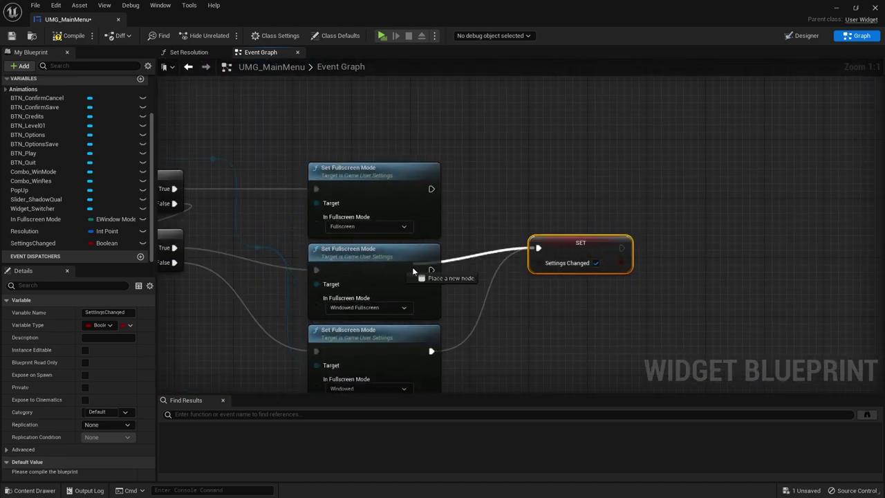
pyautogui.moveTo(431, 189); pyautogui.dragTo(559, 265)
pyautogui.click(536, 220)
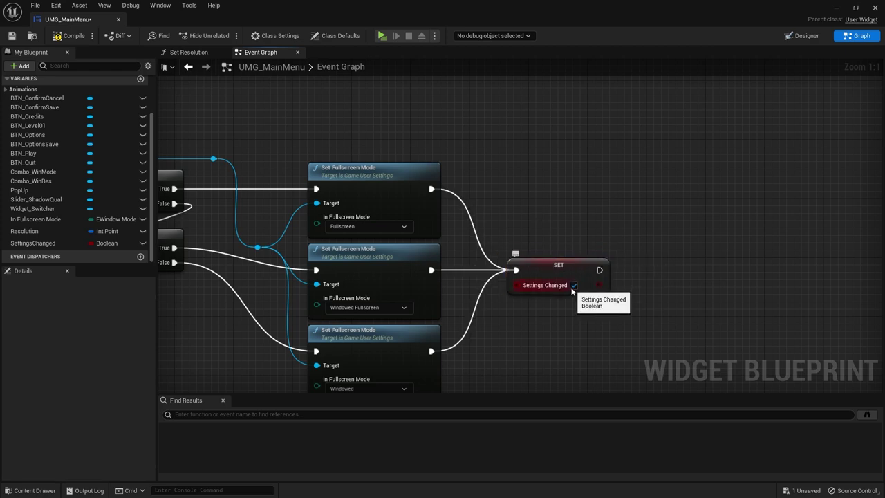
pyautogui.scroll(-3, 529, 239)
pyautogui.moveTo(529, 239); pyautogui.dragTo(385, 212, button='right')
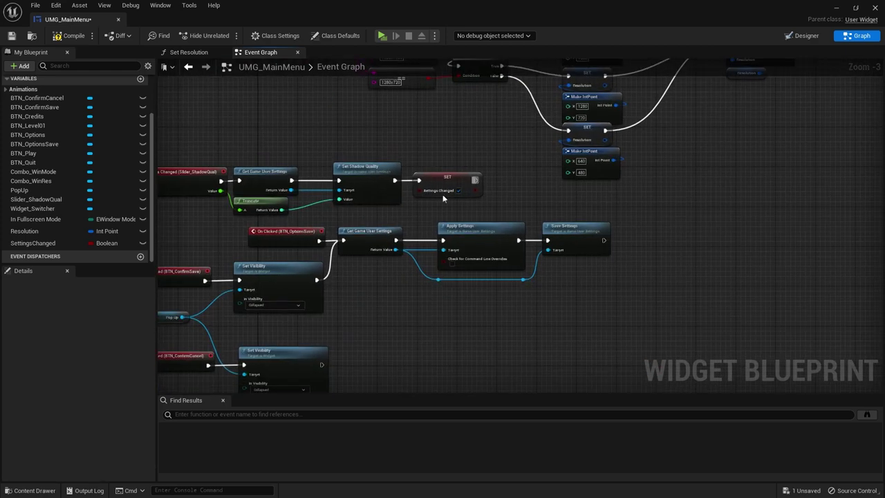
pyautogui.scroll(3, 356, 216)
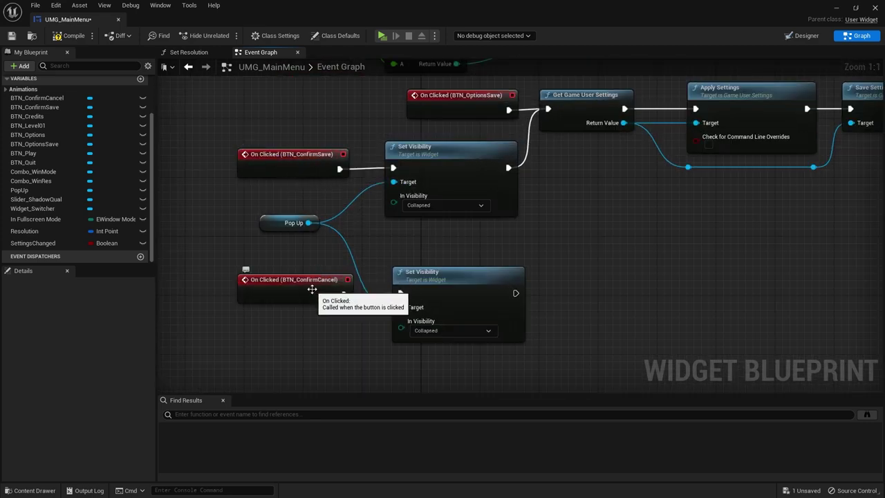
# Paste a duplicate SettingsChanged setter and wire Save Settings into it
pyautogui.moveTo(318, 274); pyautogui.dragTo(389, 317, button='right')
pyautogui.moveTo(346, 308); pyautogui.dragTo(429, 310)
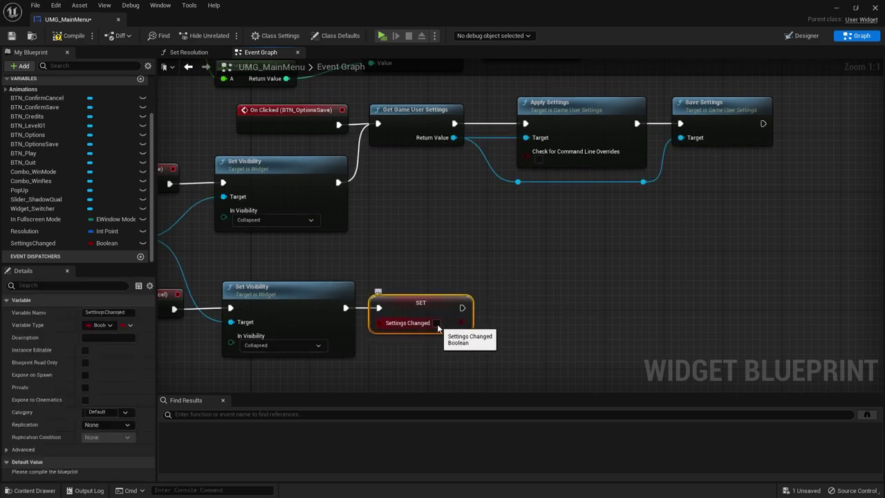
pyautogui.moveTo(443, 325); pyautogui.dragTo(622, 215, button='right')
pyautogui.hotkey('ctrl', 'v')
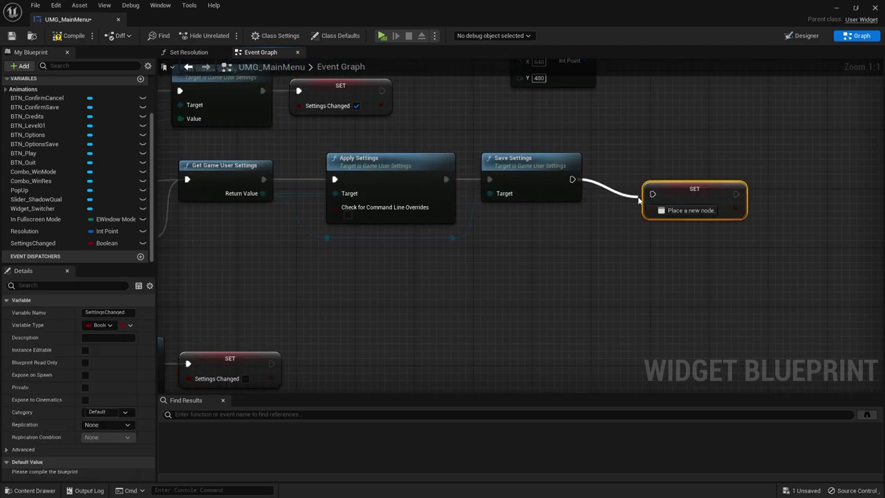
pyautogui.moveTo(573, 179); pyautogui.dragTo(652, 193)
pyautogui.click(553, 253)
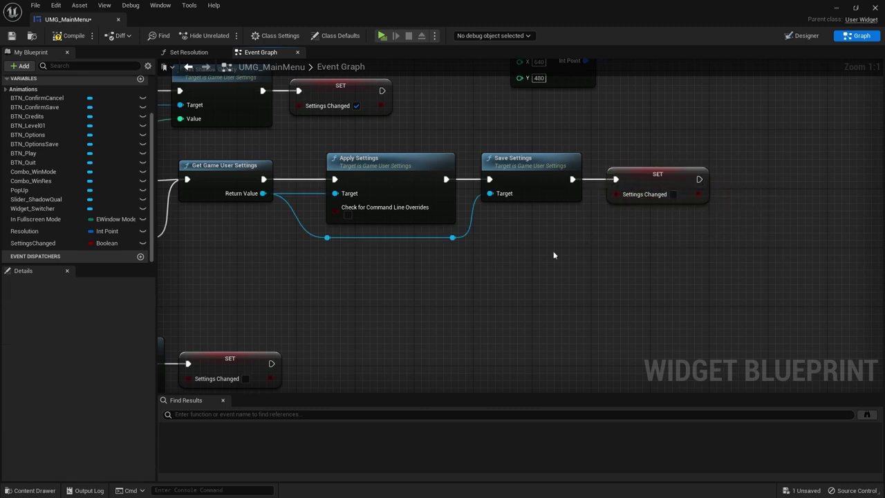
# Connect the ConfirmCancel Set Visibility exec output to that setter and reposition it
pyautogui.scroll(-2, 591, 235)
pyautogui.moveTo(715, 163); pyautogui.dragTo(721, 234)
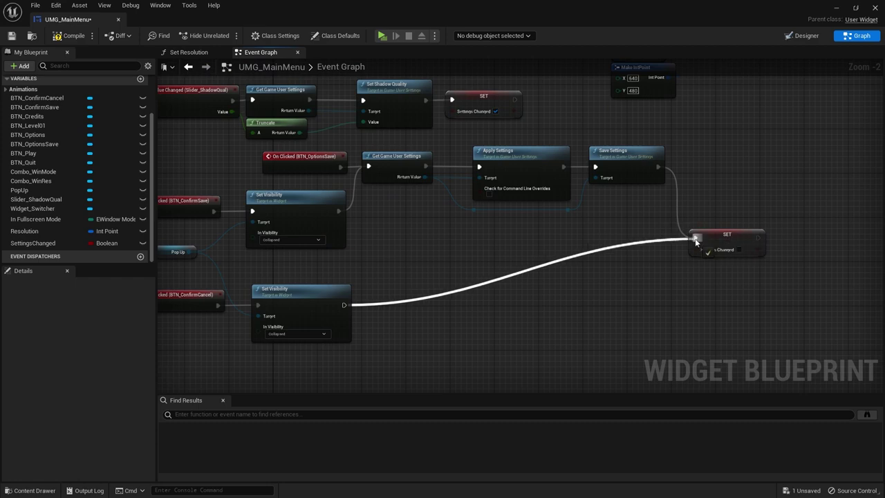
pyautogui.moveTo(344, 304); pyautogui.dragTo(695, 238)
pyautogui.moveTo(601, 251)
pyautogui.mouseDown(button='right')
pyautogui.moveTo(700, 235)
pyautogui.moveTo(754, 243)
pyautogui.mouseUp(button='right')
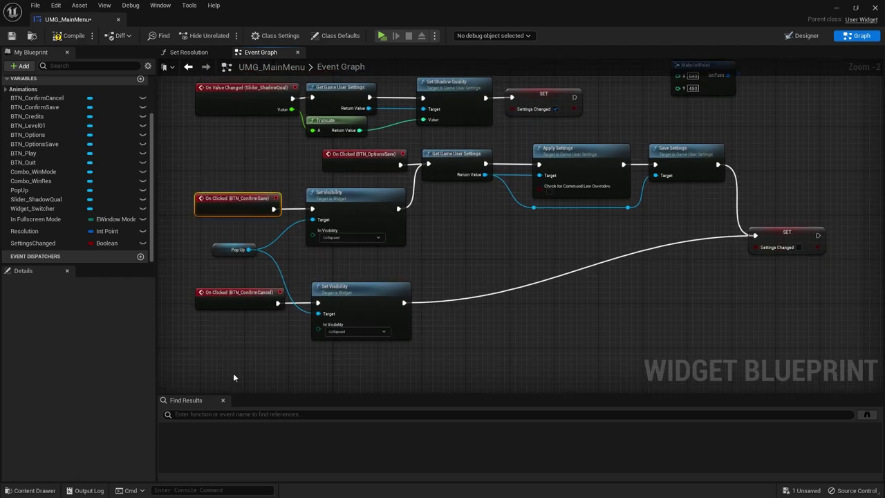
pyautogui.moveTo(207, 369); pyautogui.dragTo(407, 280)
pyautogui.moveTo(864, 216); pyautogui.dragTo(736, 210, button='right')
pyautogui.click(736, 210)
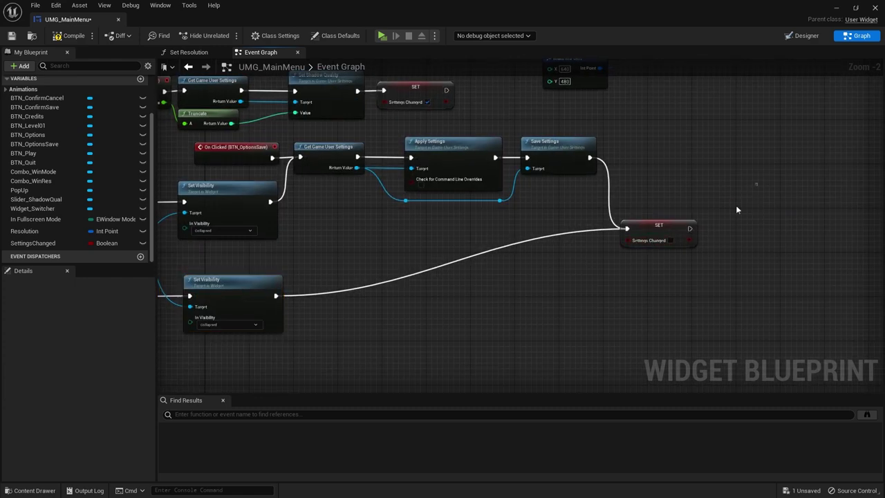
pyautogui.moveTo(632, 265); pyautogui.dragTo(632, 264)
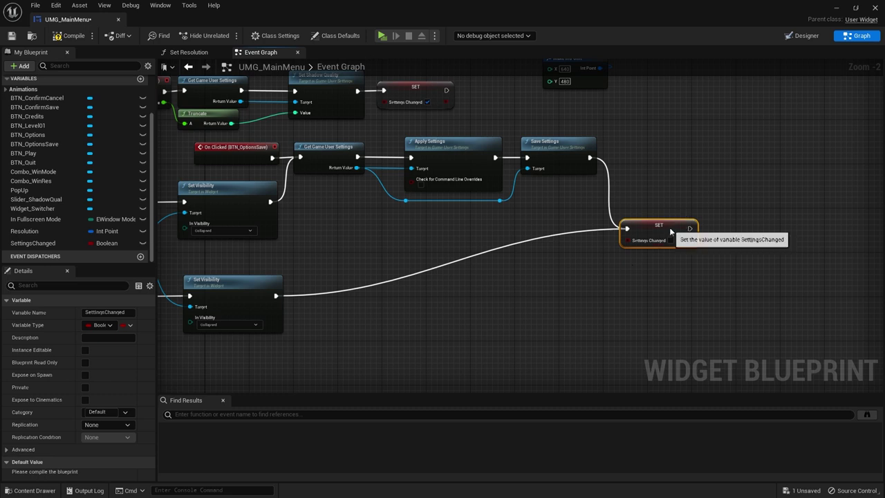
pyautogui.moveTo(672, 232); pyautogui.dragTo(683, 299)
pyautogui.click(571, 271)
# Leave the duplicated setter's box unchecked so it sets Settings Changed to false
pyautogui.moveTo(425, 253); pyautogui.dragTo(607, 241, button='right')
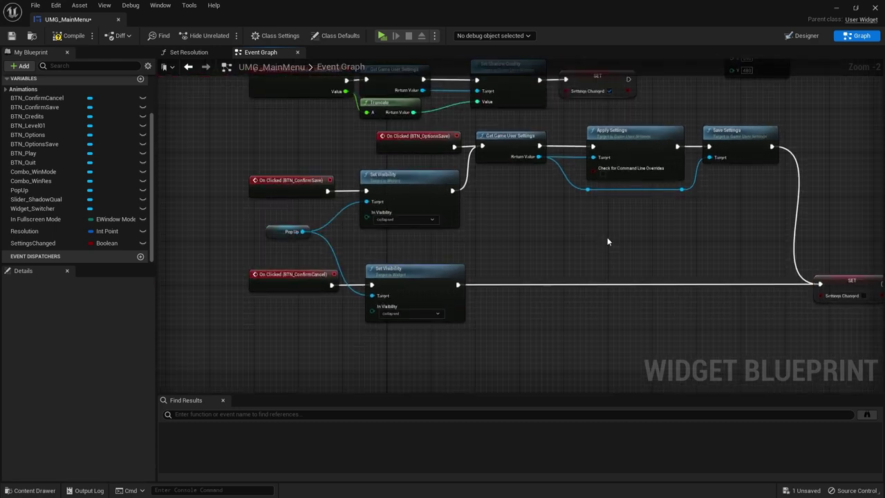
pyautogui.scroll(2, 818, 300)
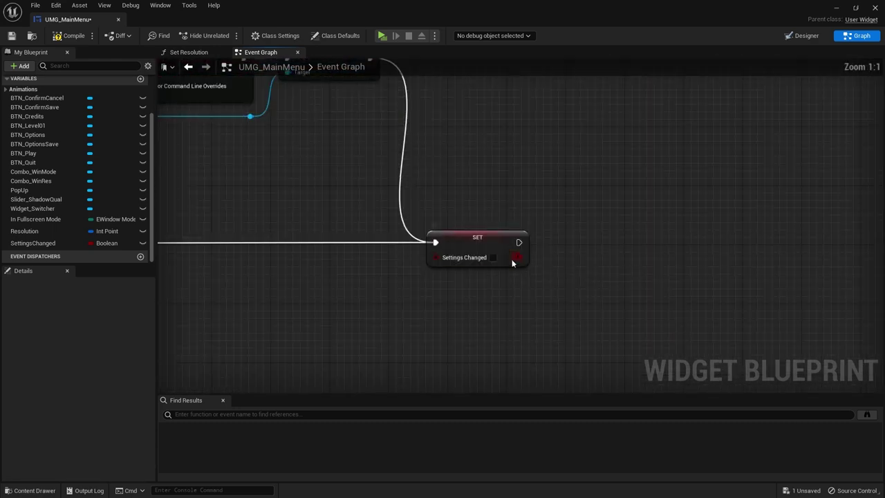
pyautogui.keyDown('ctrl'); pyautogui.scroll(7, 512, 262); pyautogui.keyUp('ctrl')
pyautogui.click(511, 267)
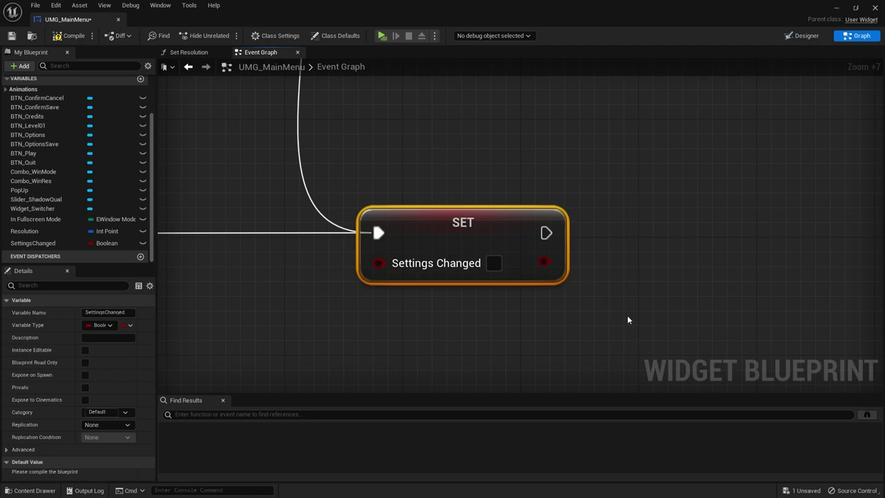
pyautogui.scroll(-9, 626, 316)
pyautogui.moveTo(627, 316); pyautogui.dragTo(878, 242, button='right')
pyautogui.click(619, 237)
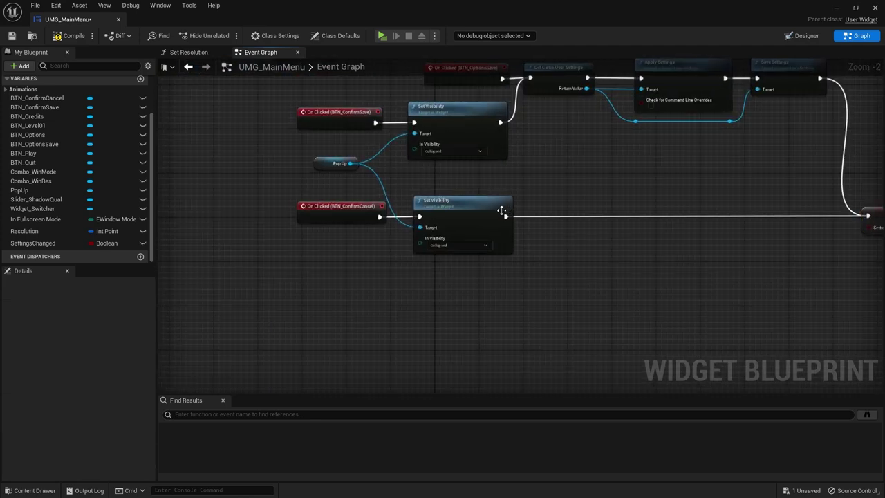
# Recheck the cancel handler's setter is unchecked, then pan back toward the resolution nodes
pyautogui.moveTo(500, 211); pyautogui.dragTo(374, 249, button='right')
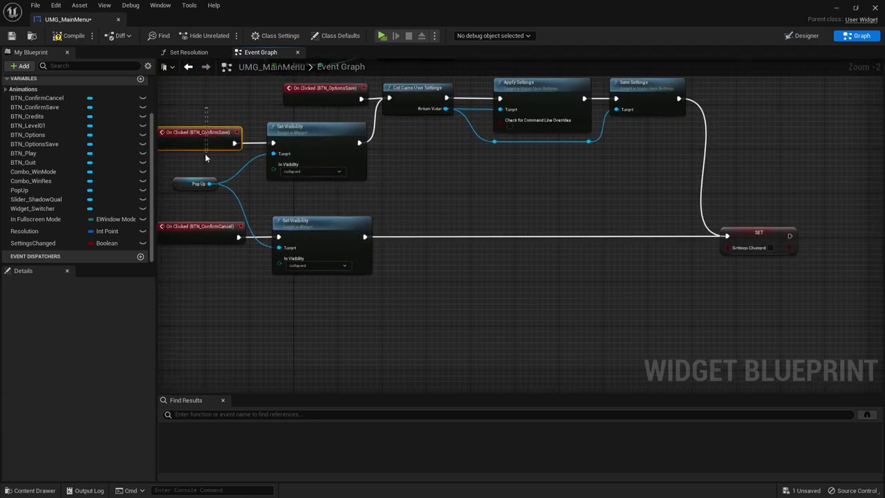
pyautogui.moveTo(420, 307); pyautogui.dragTo(186, 218)
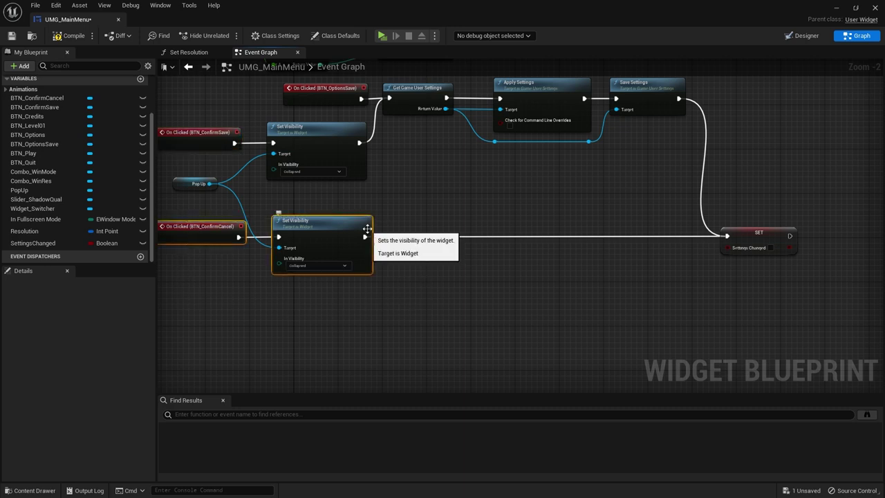
pyautogui.moveTo(719, 263); pyautogui.dragTo(553, 249, button='right')
pyautogui.scroll(8, 554, 247)
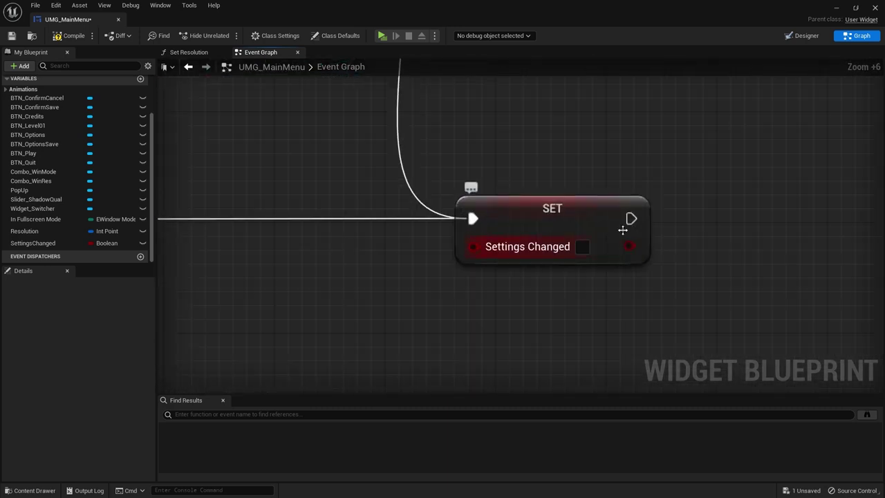
pyautogui.click(505, 223)
pyautogui.scroll(-4, 680, 232)
pyautogui.scroll(-4, 625, 173)
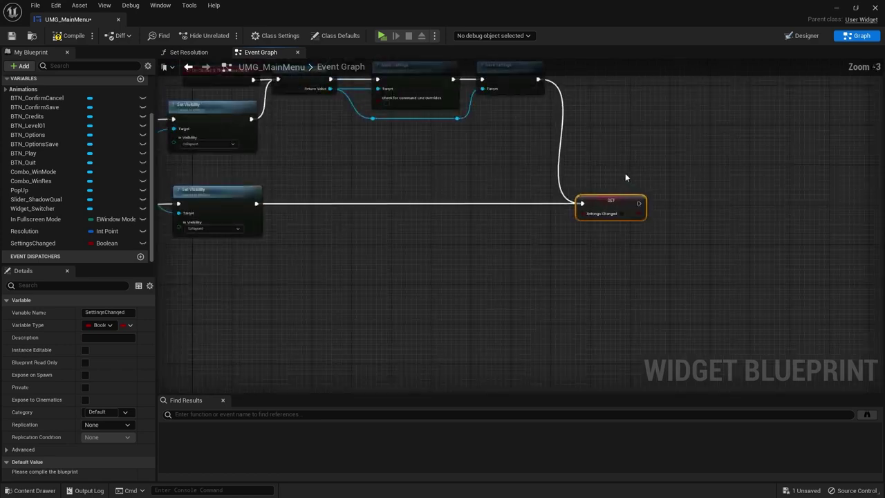
pyautogui.moveTo(624, 173); pyautogui.dragTo(548, 307, button='right')
pyautogui.moveTo(487, 160); pyautogui.dragTo(412, 316, button='right')
pyautogui.scroll(3, 274, 182)
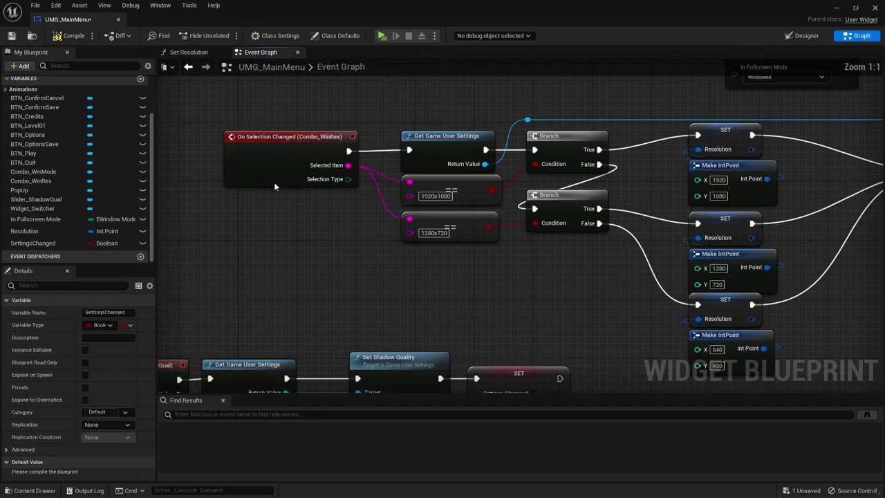
pyautogui.moveTo(576, 180); pyautogui.dragTo(551, 145, button='right')
pyautogui.moveTo(552, 146); pyautogui.dragTo(395, 245)
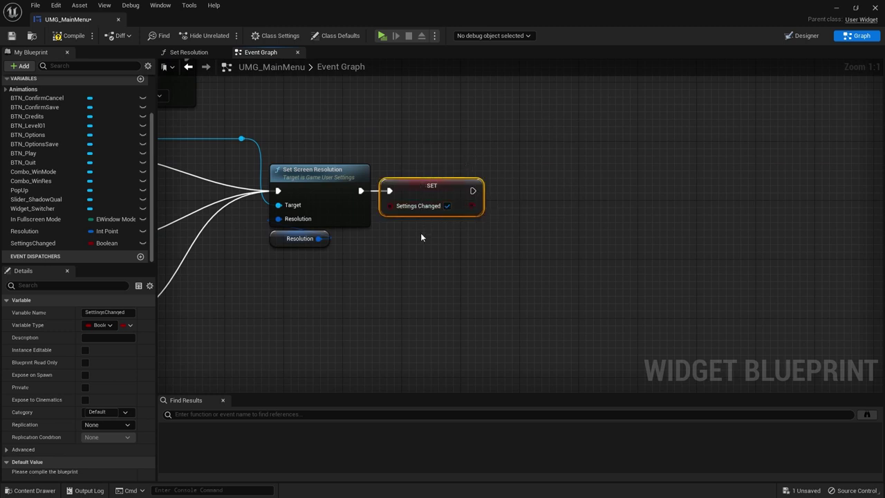
pyautogui.scroll(-2, 353, 310)
pyautogui.moveTo(353, 311); pyautogui.dragTo(364, 150, button='right')
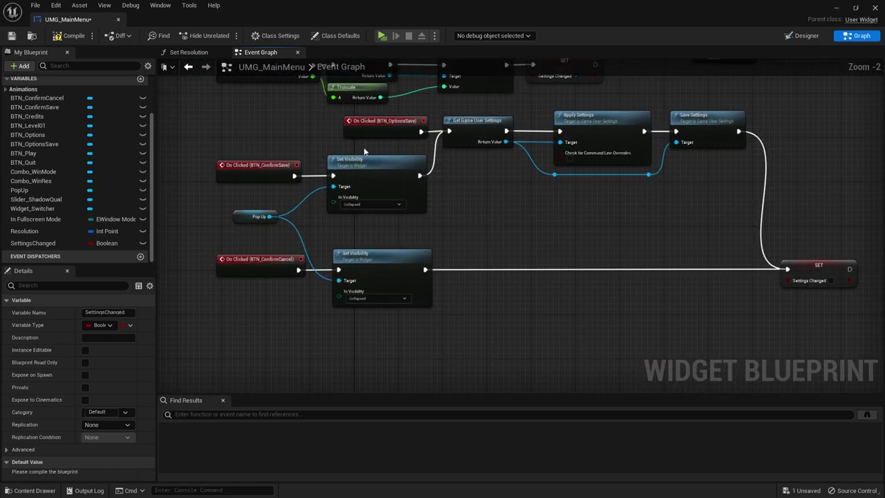
pyautogui.click(270, 159)
pyautogui.moveTo(547, 192); pyautogui.dragTo(336, 208, button='right')
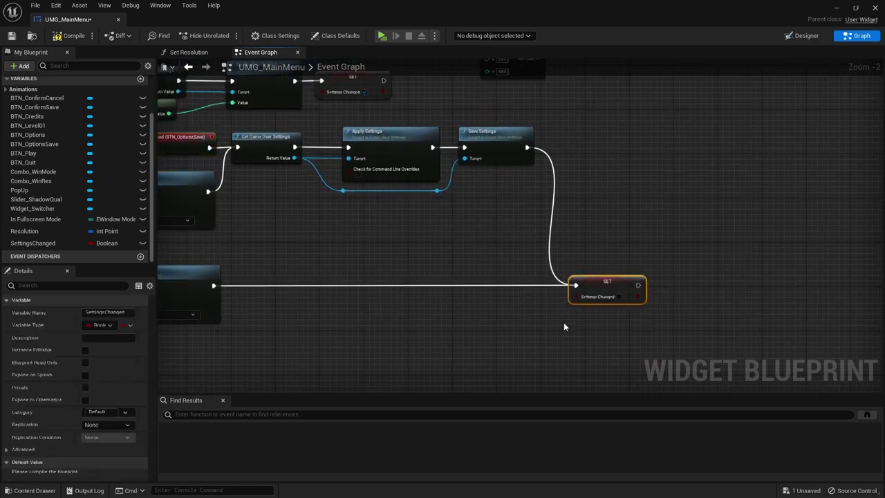
pyautogui.click(573, 290)
pyautogui.moveTo(531, 305); pyautogui.dragTo(539, 484, button='right')
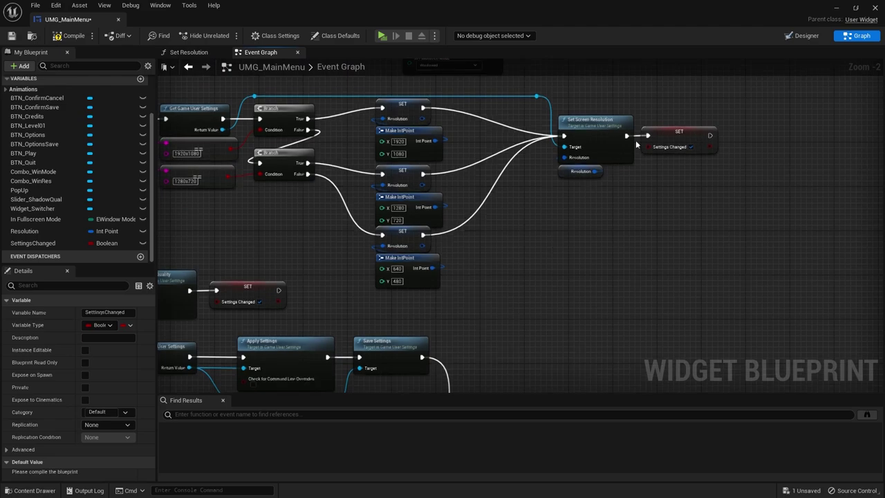
pyautogui.moveTo(565, 360); pyautogui.dragTo(565, 221, button='right')
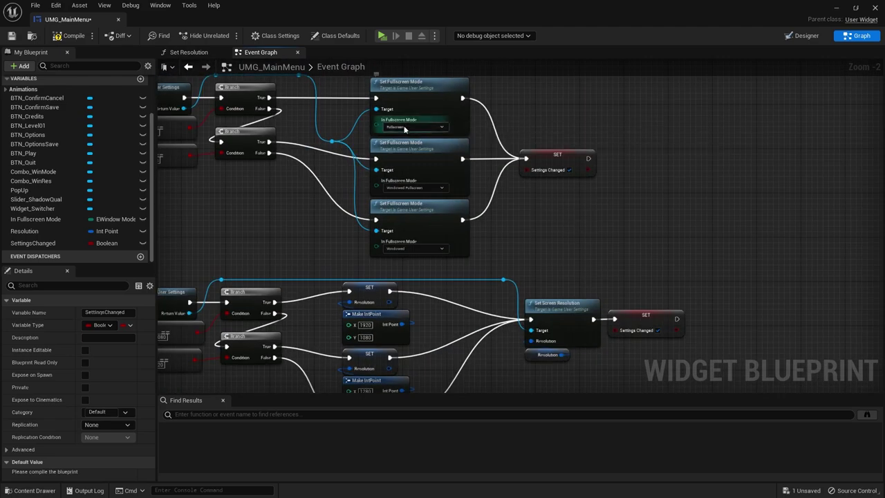
pyautogui.scroll(-2, 502, 168)
pyautogui.scroll(2, 599, 279)
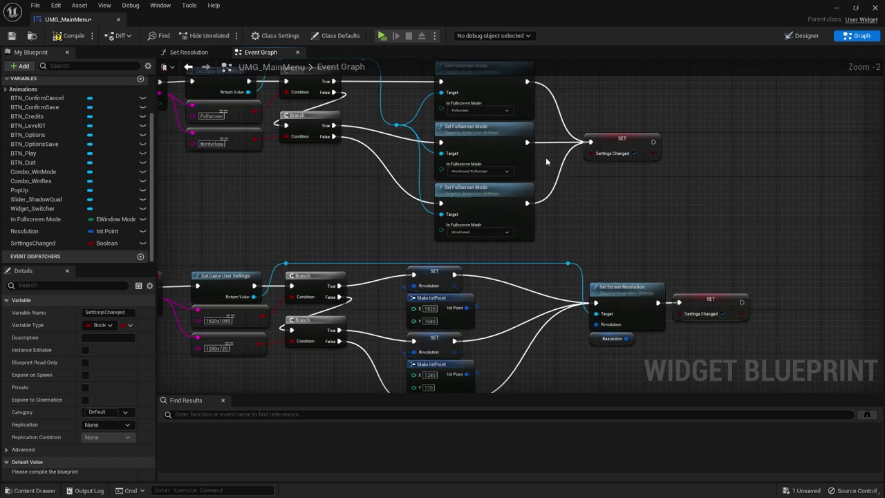
pyautogui.scroll(-3, 401, 169)
# In Designer, hide the PopUp via its Hierarchy eye icon, then return to Graph
pyautogui.scroll(4, 430, 161)
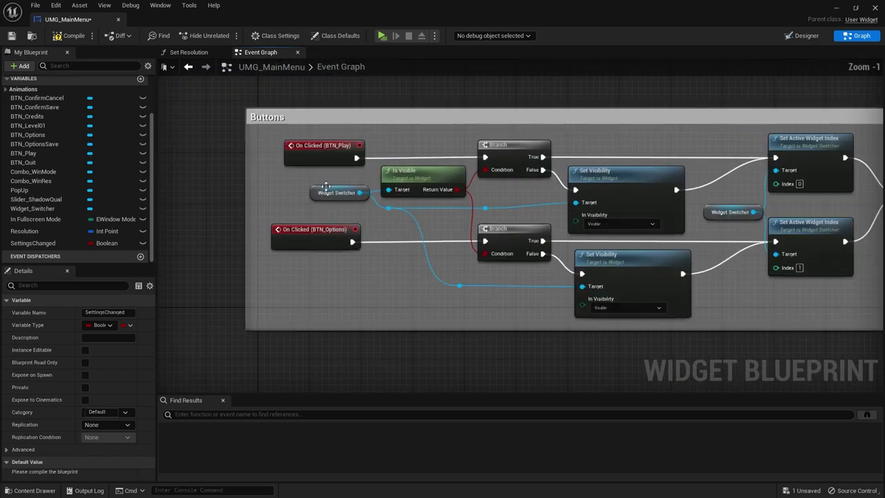
pyautogui.scroll(-1, 430, 161)
pyautogui.click(802, 35)
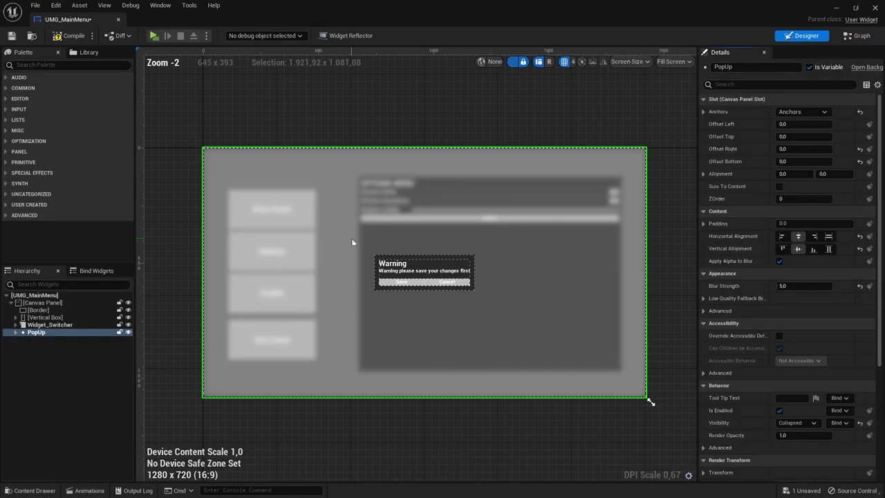
pyautogui.click(128, 332)
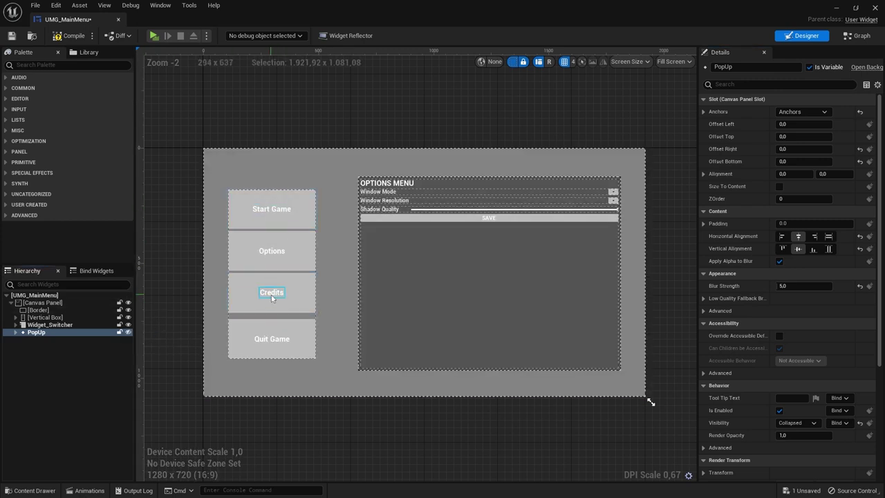
pyautogui.click(862, 36)
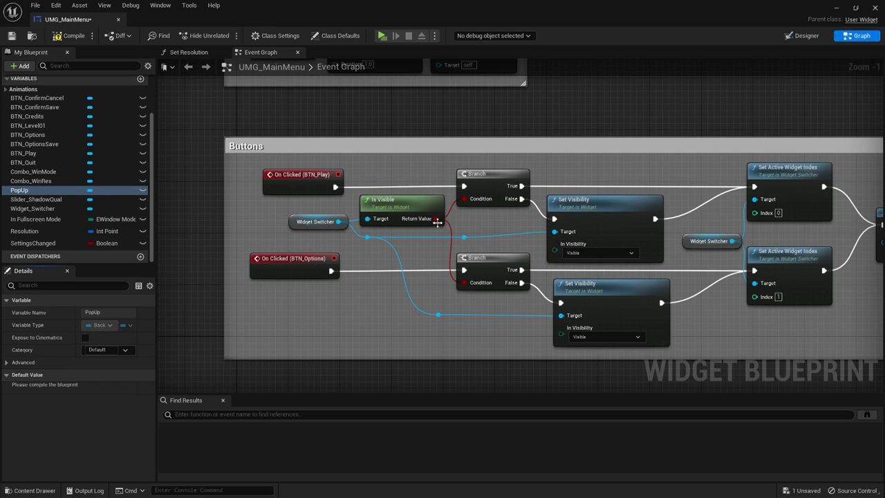
# Add a Branch node in an empty area of the Event Graph
pyautogui.moveTo(390, 190); pyautogui.dragTo(296, 215, button='right')
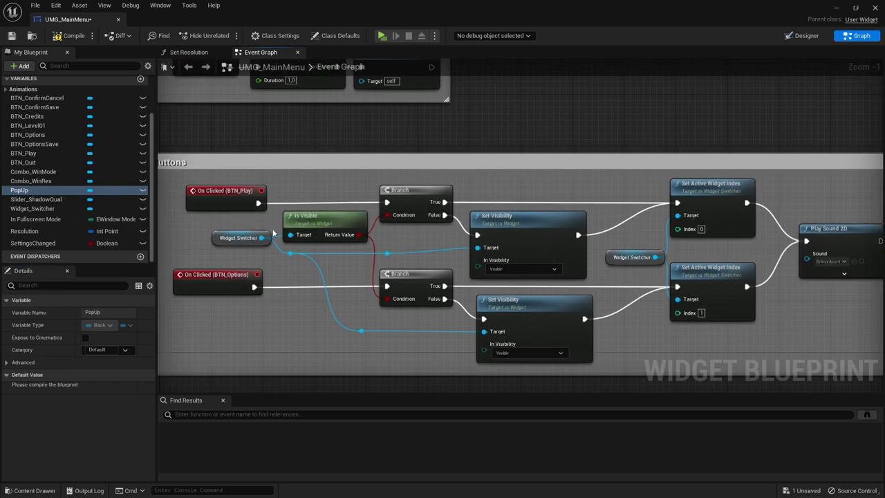
pyautogui.moveTo(420, 221); pyautogui.dragTo(191, 211, button='right')
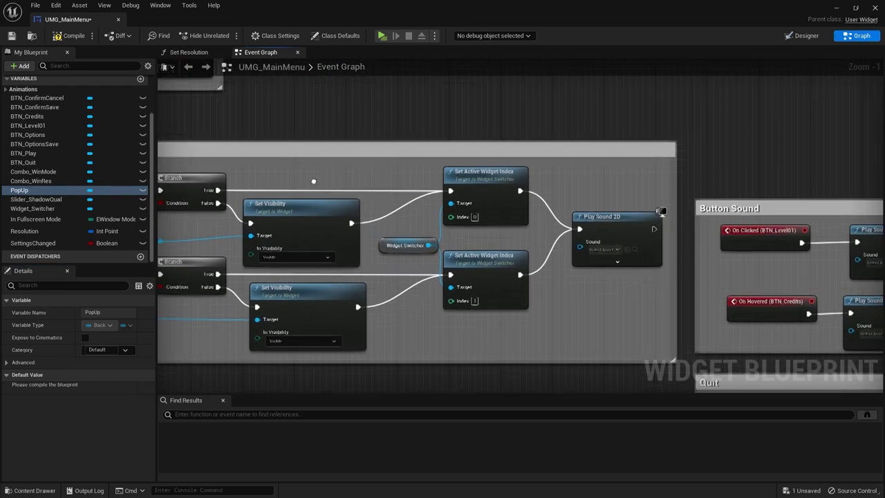
pyautogui.scroll(1, 315, 205)
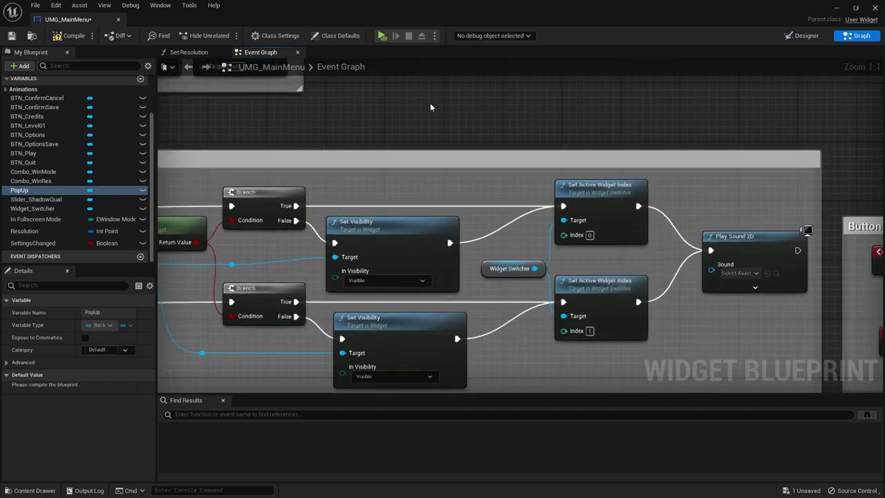
pyautogui.moveTo(430, 103); pyautogui.dragTo(387, 191, button='right')
pyautogui.rightClick(388, 195)
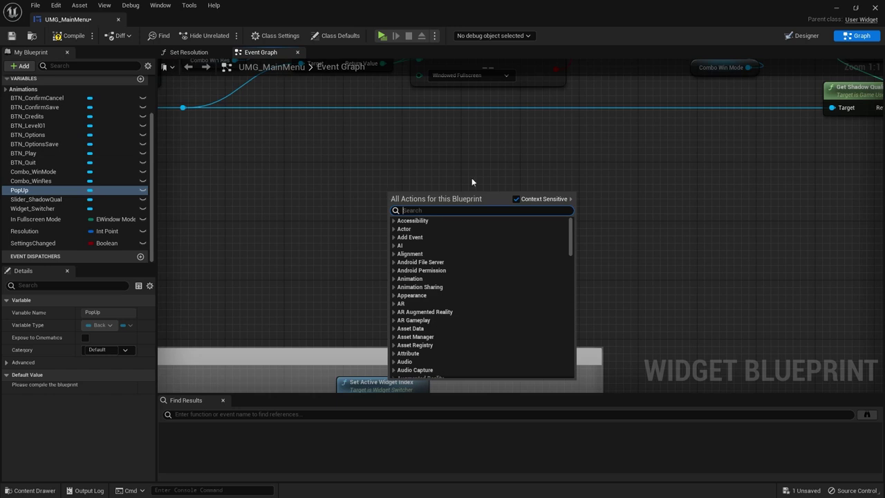
pyautogui.write('branch')
pyautogui.press('Return')
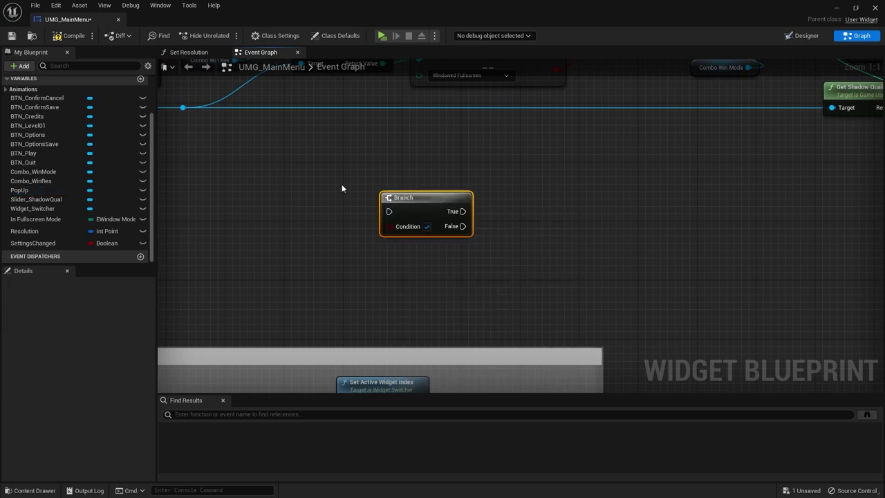
# Wire a Settings Changed getter into the Branch's Condition
pyautogui.moveTo(28, 247)
pyautogui.mouseDown()
pyautogui.moveTo(228, 219)
pyautogui.moveTo(236, 246)
pyautogui.moveTo(418, 226)
pyautogui.mouseUp()
pyautogui.click(251, 244)
pyautogui.moveTo(257, 246)
pyautogui.mouseDown()
pyautogui.moveTo(330, 246)
pyautogui.moveTo(352, 233)
pyautogui.mouseUp()
pyautogui.click(378, 238)
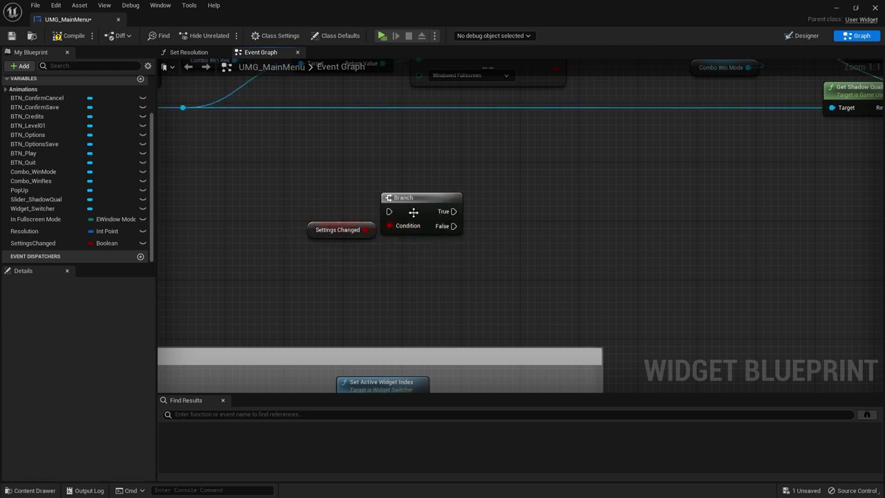
pyautogui.click(311, 233)
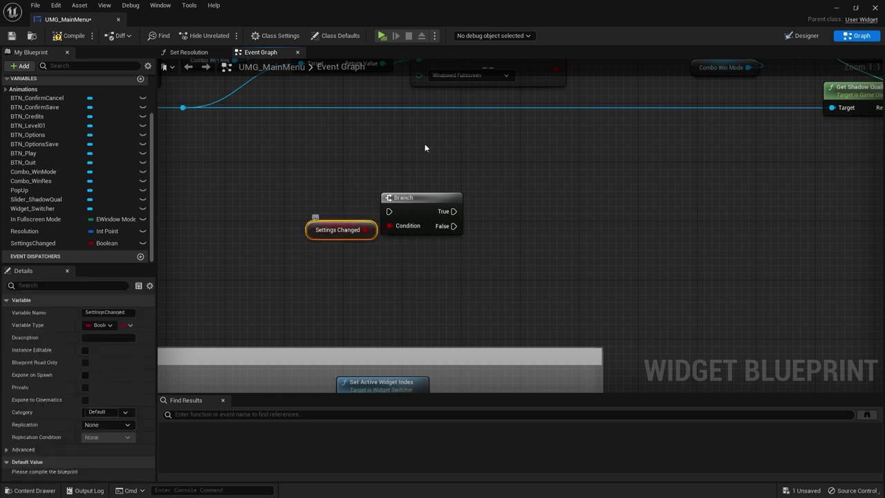
# Drive a PopUp Set Visibility (Visible) node from the Branch's True output
pyautogui.moveTo(454, 211); pyautogui.dragTo(531, 182)
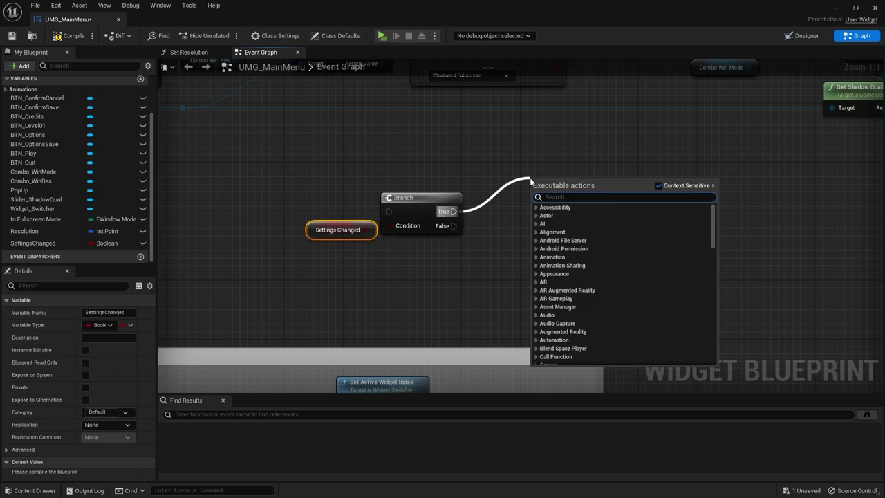
pyautogui.press('Escape')
pyautogui.scroll(2, 31, 237)
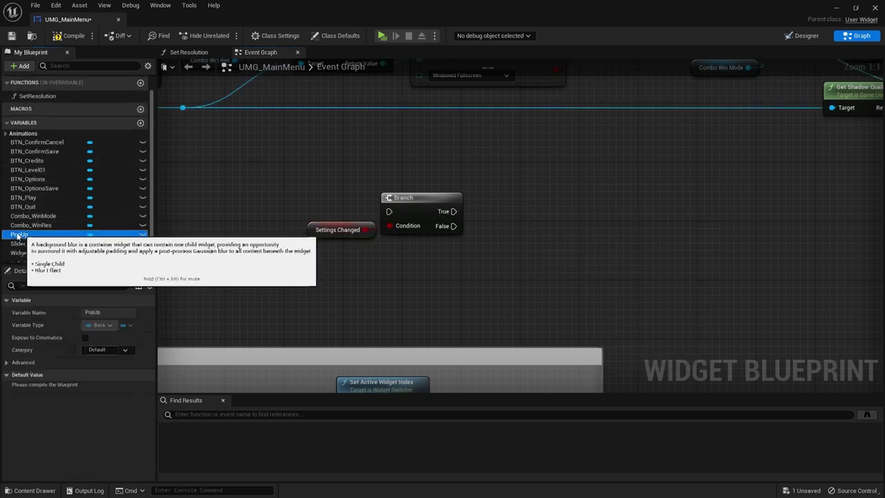
pyautogui.moveTo(31, 238)
pyautogui.mouseDown()
pyautogui.moveTo(431, 172)
pyautogui.moveTo(525, 215)
pyautogui.mouseUp()
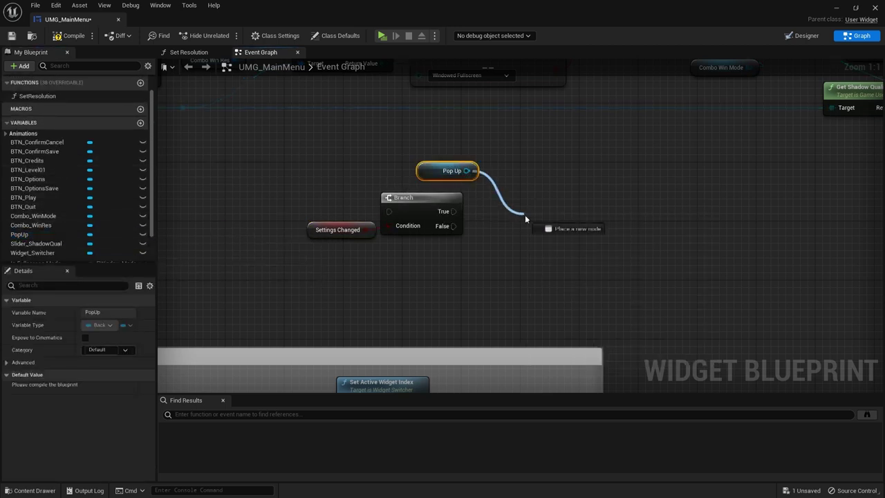
pyautogui.write('scset vis')
pyautogui.press('Escape')
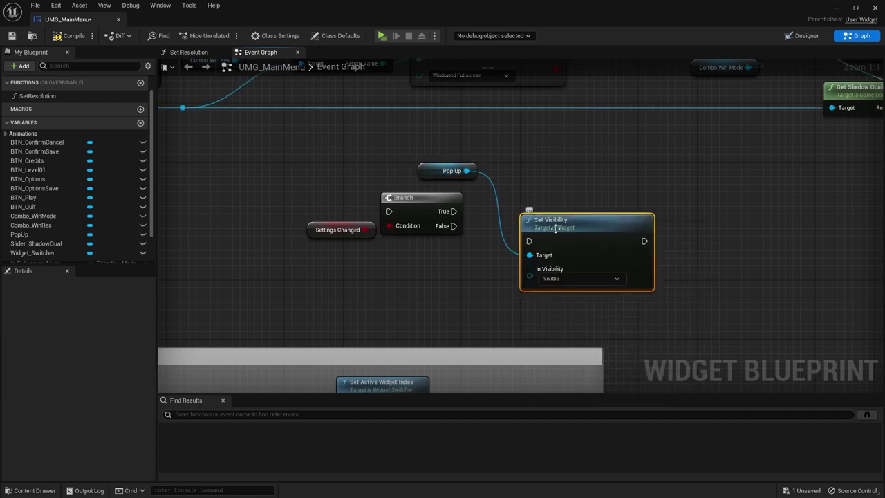
pyautogui.moveTo(454, 210)
pyautogui.mouseDown()
pyautogui.moveTo(528, 241)
pyautogui.moveTo(553, 201)
pyautogui.mouseUp()
pyautogui.click(555, 342)
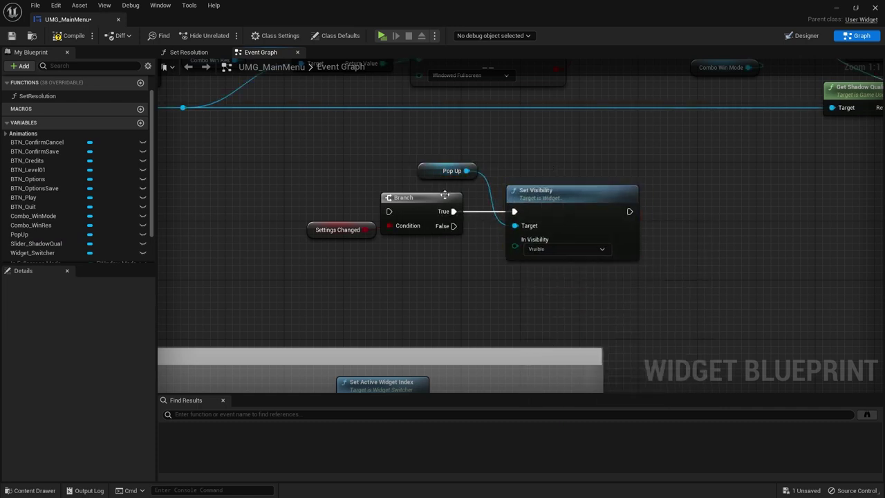
pyautogui.moveTo(446, 171); pyautogui.dragTo(423, 177)
pyautogui.click(754, 160)
pyautogui.moveTo(692, 159); pyautogui.dragTo(348, 265)
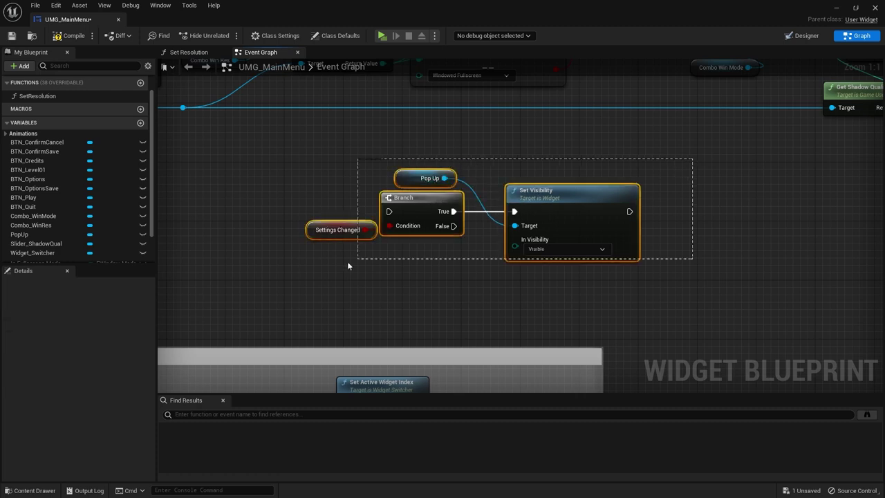
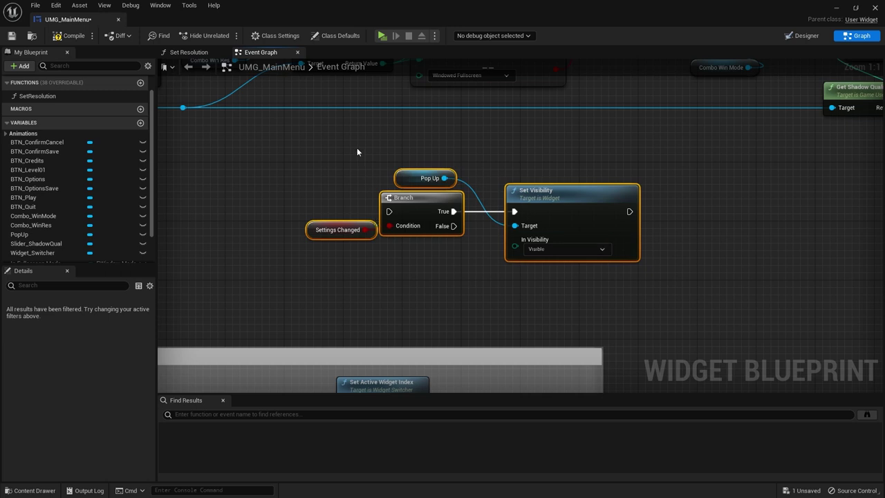
# Add a Custom Event node to the graph and name it CheckIfSettingsChanged
pyautogui.moveTo(356, 152); pyautogui.dragTo(385, 186, button='right')
pyautogui.click(257, 211)
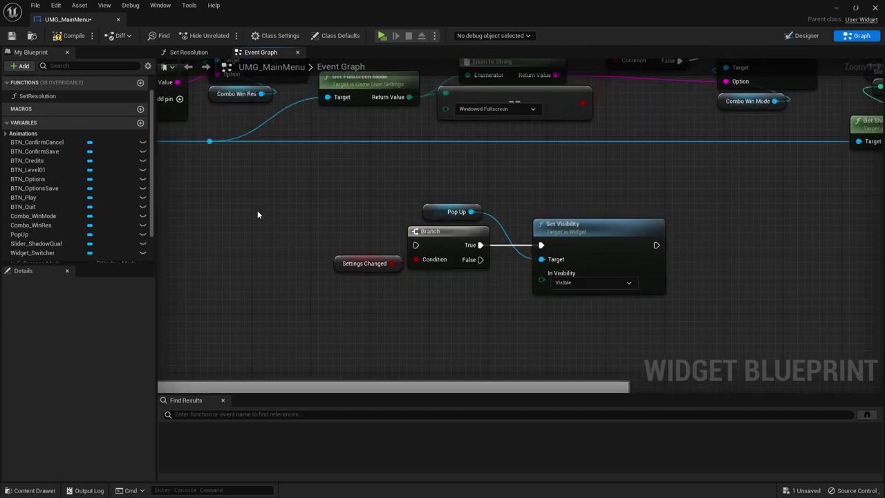
pyautogui.rightClick(258, 214)
pyautogui.write('custom')
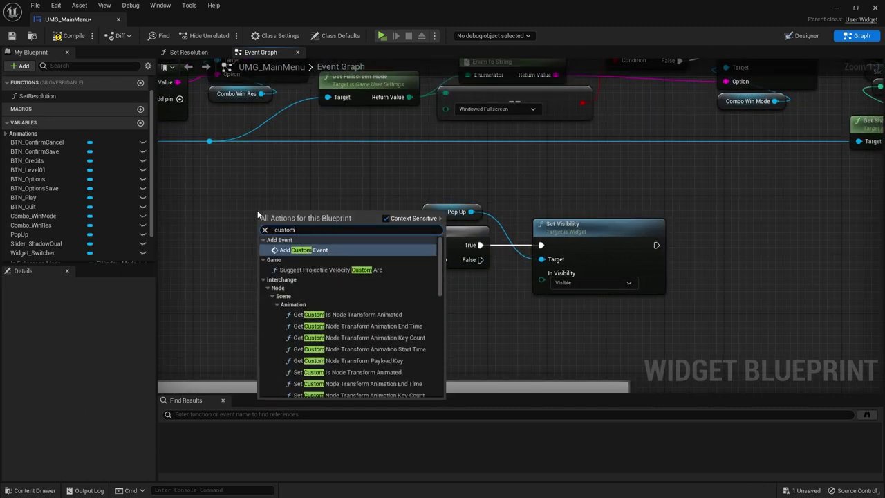
pyautogui.press('Return')
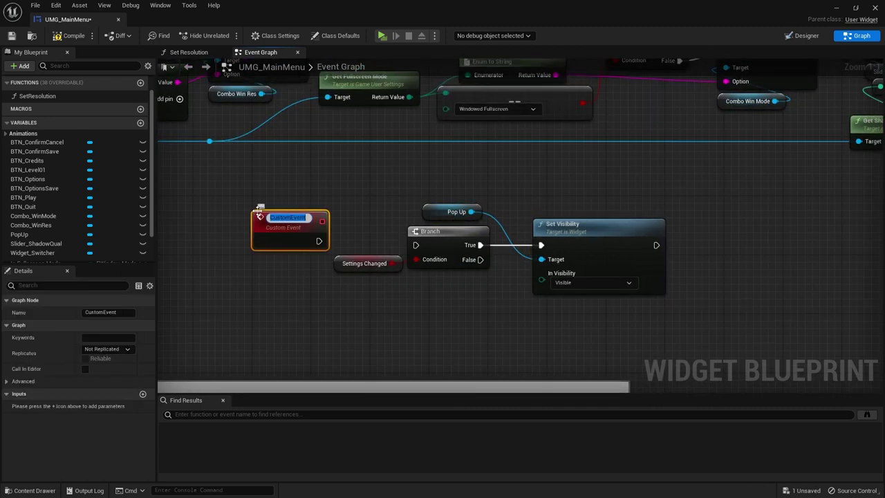
pyautogui.write('CheckIf')
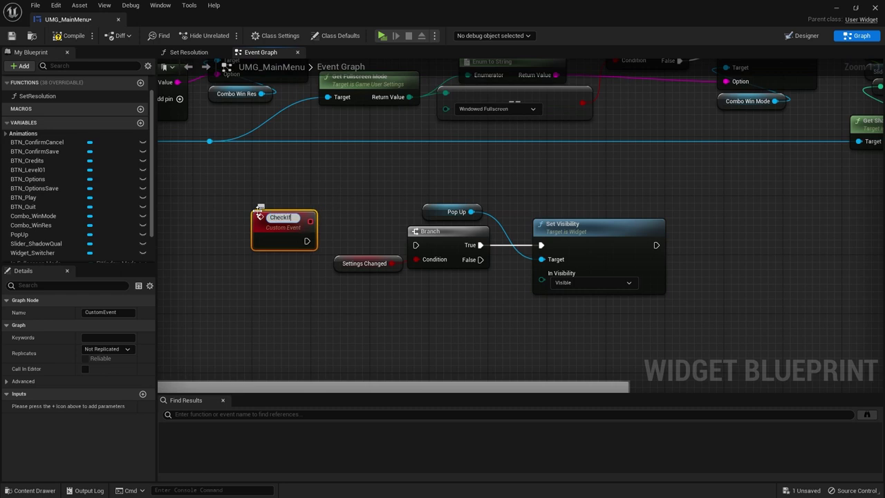
pyautogui.write('Changes')
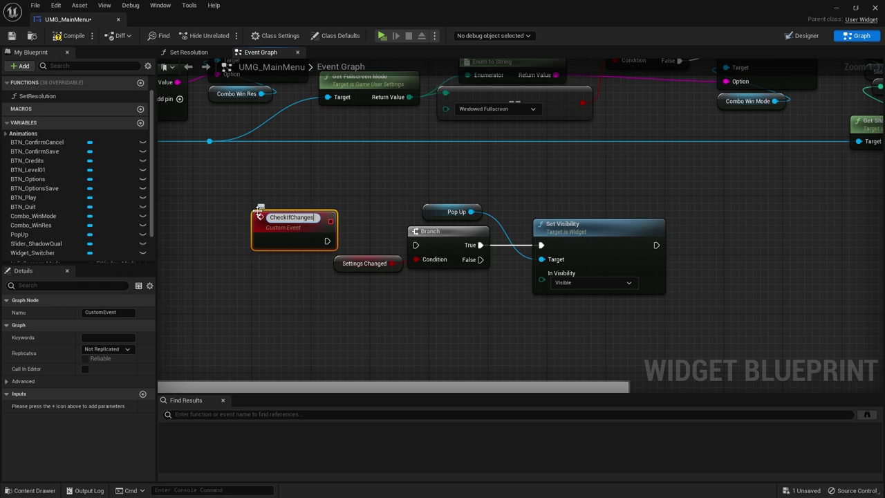
pyautogui.press('BackSpace')
pyautogui.press('BackSpace')
pyautogui.press('BackSpace')
pyautogui.press('BackSpace')
pyautogui.press('BackSpace')
pyautogui.press('BackSpace')
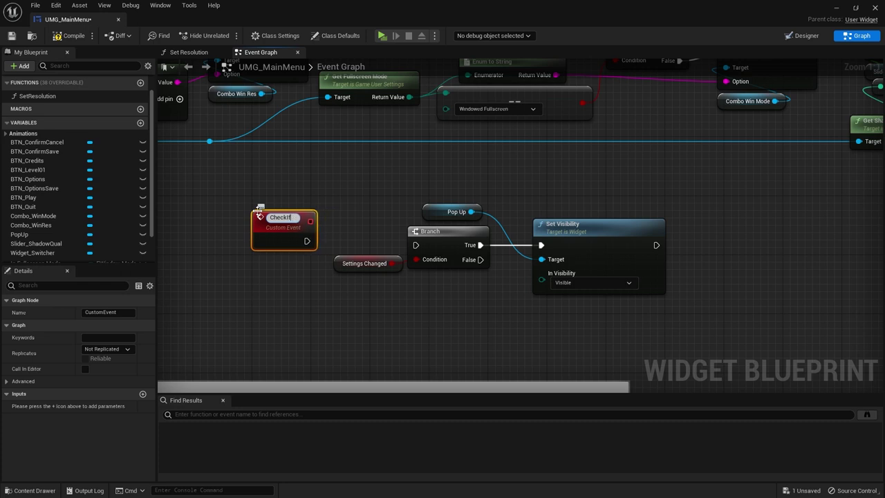
pyautogui.write('ingsc')
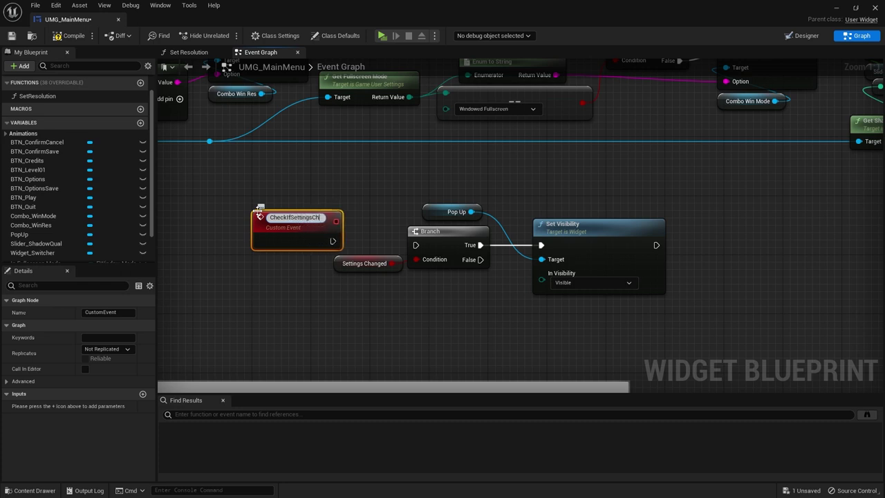
pyautogui.write('anged')
pyautogui.press('Return')
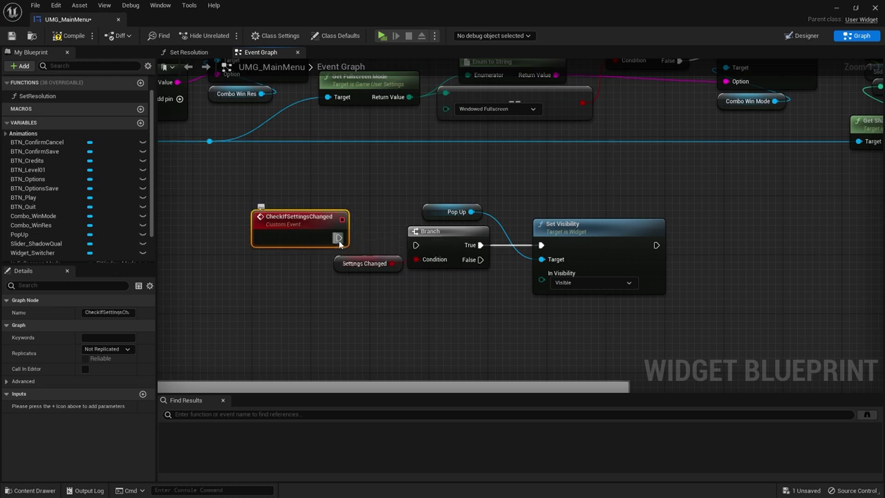
# Wire CheckIfSettingsChanged's exec pin into the Branch and select the pop-up logic chain
pyautogui.moveTo(338, 239); pyautogui.dragTo(415, 245)
pyautogui.click(398, 302)
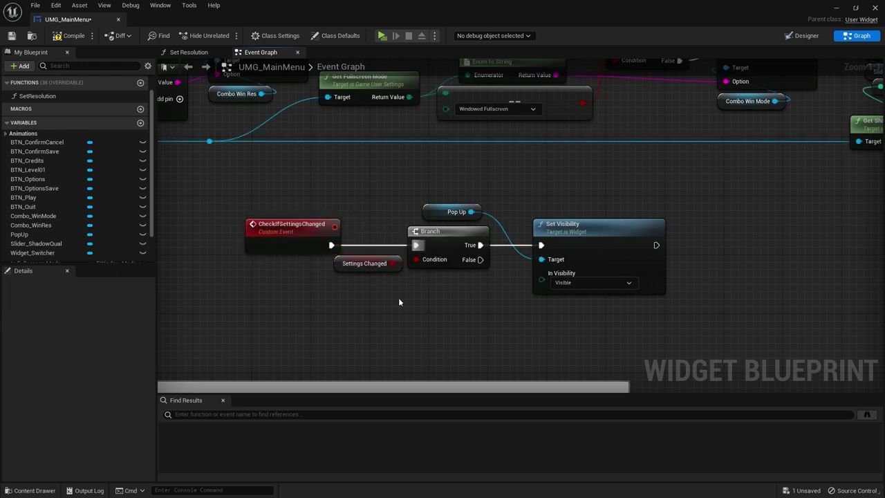
pyautogui.moveTo(668, 169); pyautogui.dragTo(286, 349)
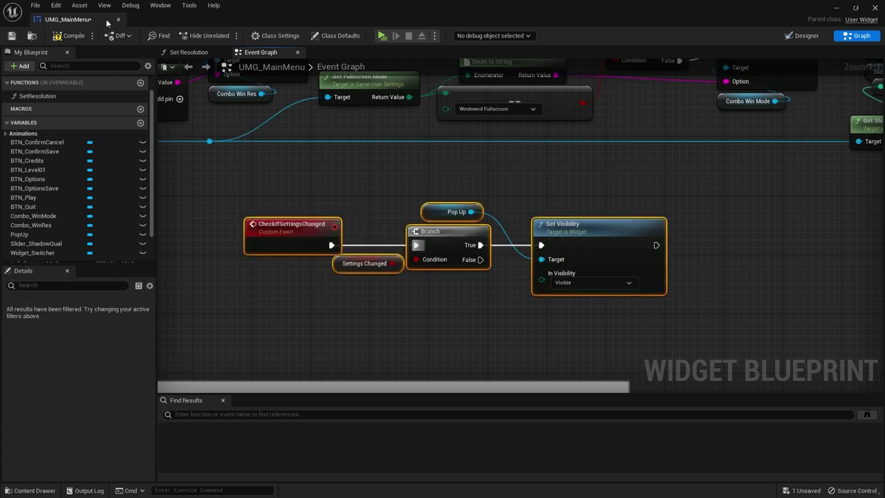
# Save UMG_MainMenu and review the four pop-up logic nodes around the Pop Up node
pyautogui.click(11, 35)
pyautogui.moveTo(230, 333); pyautogui.dragTo(447, 192, button='right')
pyautogui.scroll(-1, 327, 222)
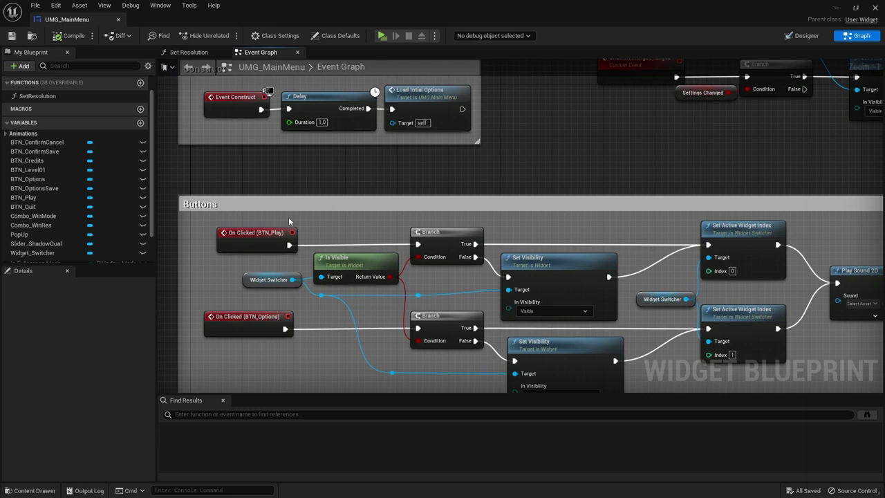
pyautogui.moveTo(291, 222); pyautogui.dragTo(421, 184, button='right')
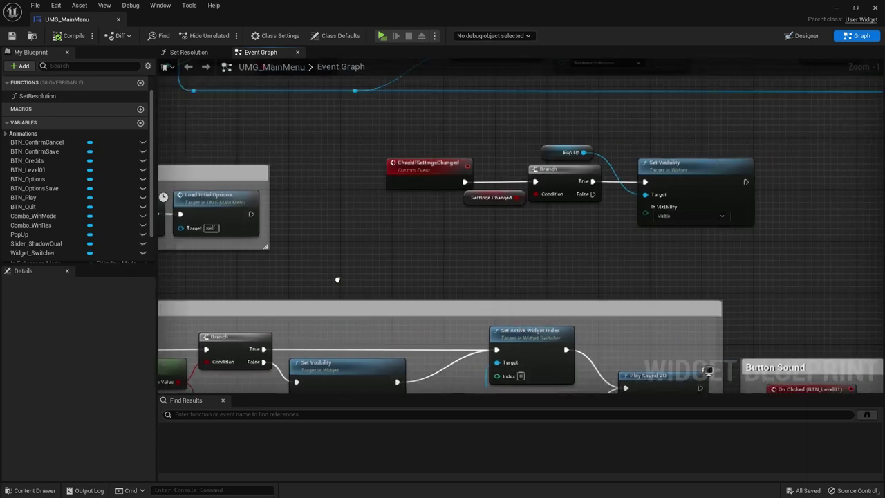
pyautogui.moveTo(416, 153); pyautogui.dragTo(735, 246)
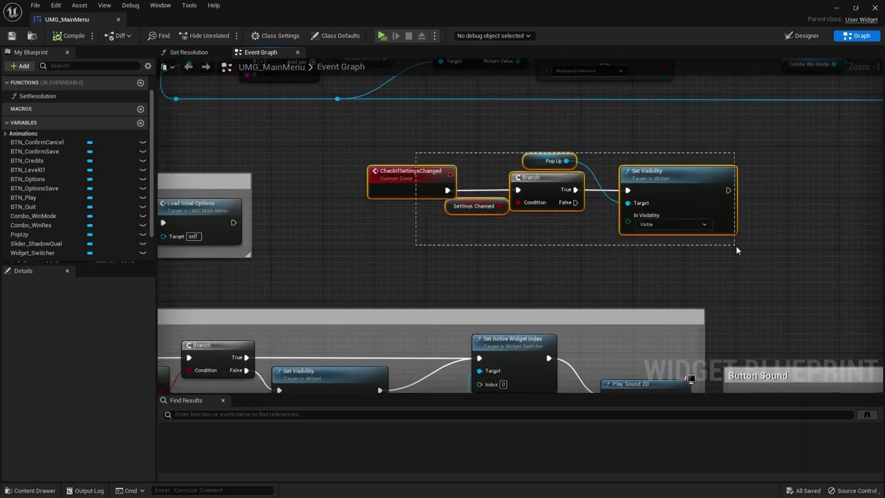
pyautogui.click(501, 245)
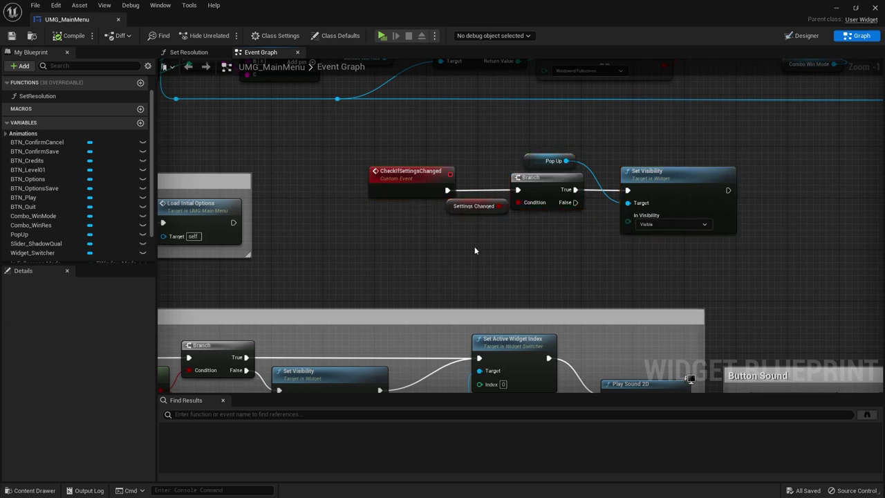
pyautogui.moveTo(410, 146); pyautogui.dragTo(715, 235)
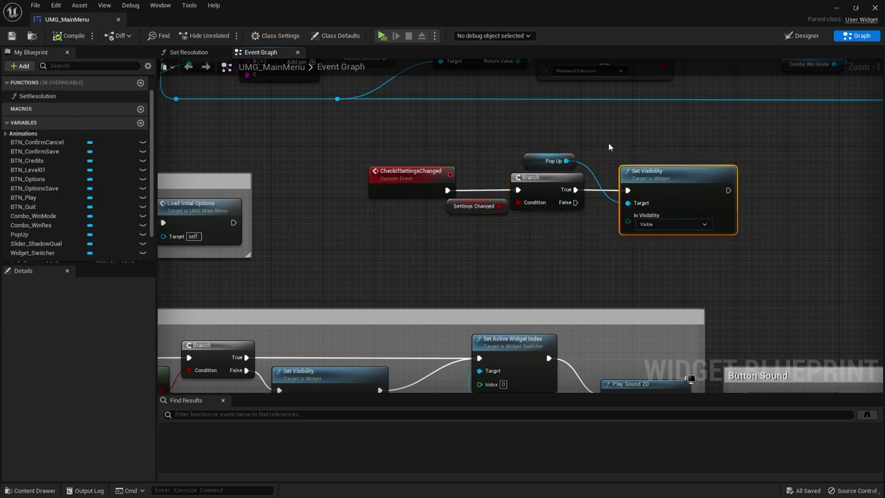
pyautogui.click(550, 160)
pyautogui.moveTo(296, 293); pyautogui.dragTo(438, 167, button='right')
pyautogui.click(438, 167)
# Bring the Buttons section's Set Active Widget Index nodes into view and select Play Sound 2D
pyautogui.scroll(1, 222, 194)
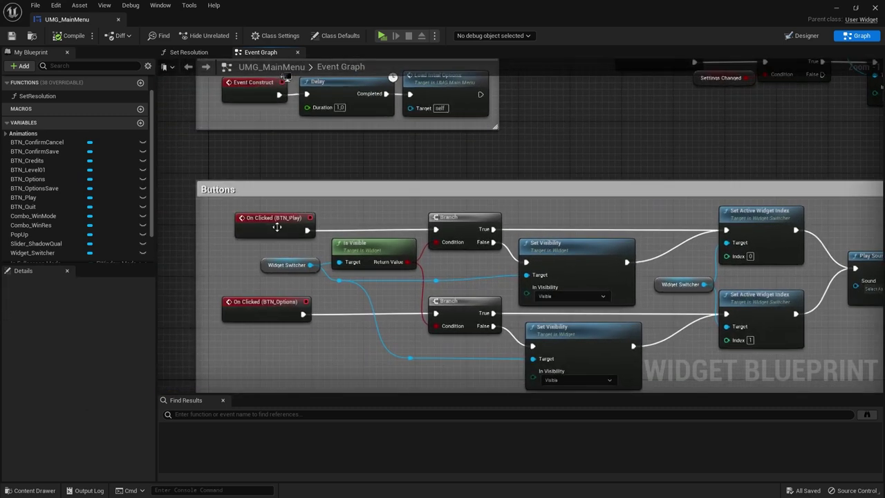
pyautogui.moveTo(221, 194); pyautogui.dragTo(356, 229, button='right')
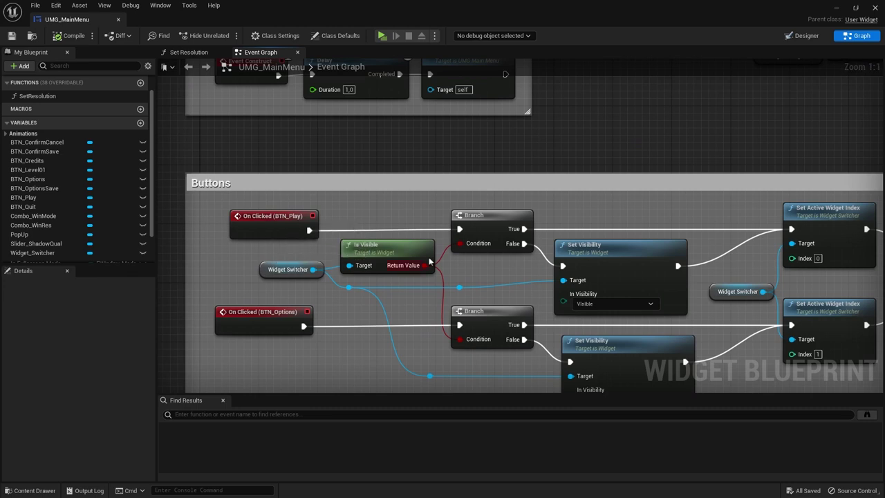
pyautogui.moveTo(429, 262); pyautogui.dragTo(215, 291, button='right')
pyautogui.moveTo(300, 264); pyautogui.dragTo(448, 197, button='right')
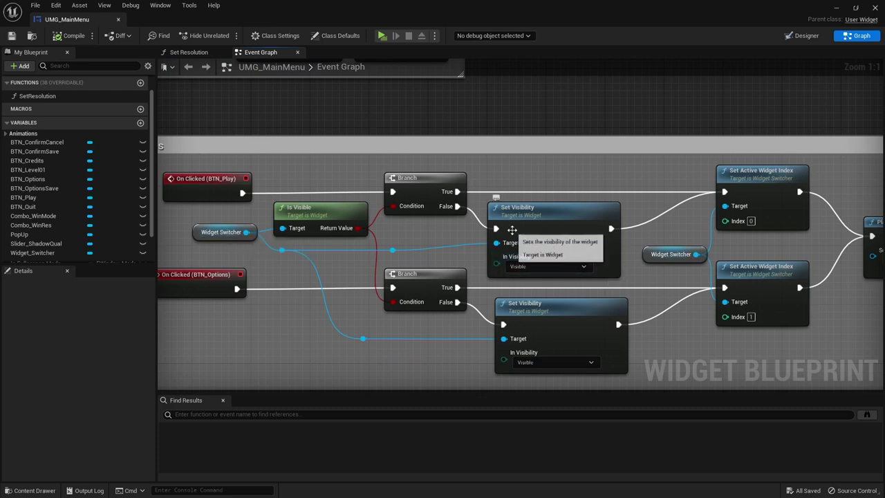
pyautogui.moveTo(689, 195); pyautogui.dragTo(497, 241, button='right')
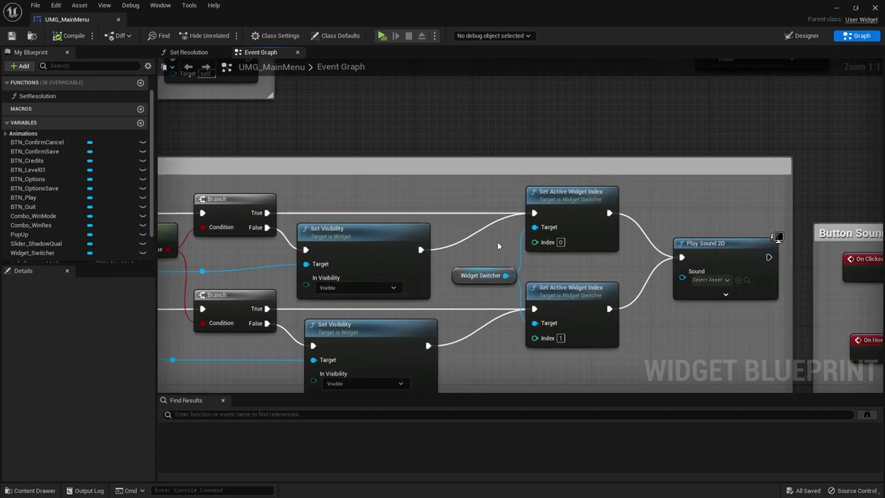
pyautogui.moveTo(620, 224); pyautogui.dragTo(459, 241, button='right')
pyautogui.moveTo(535, 244); pyautogui.dragTo(399, 220, button='right')
pyautogui.click(405, 258)
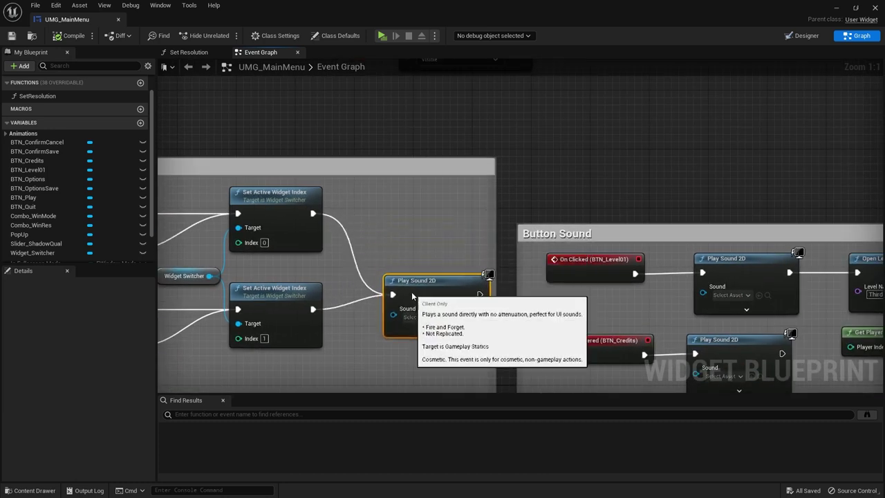
# Place a Check if Settings Changed call node after Set Active Widget Index
pyautogui.moveTo(406, 258); pyautogui.dragTo(420, 301)
pyautogui.moveTo(313, 214); pyautogui.dragTo(358, 215)
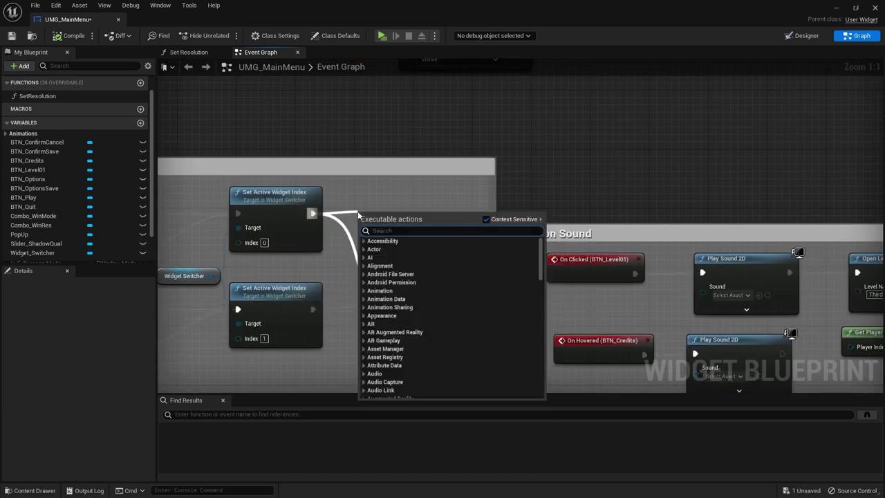
pyautogui.write('change')
pyautogui.moveTo(358, 215); pyautogui.dragTo(340, 382, button='right')
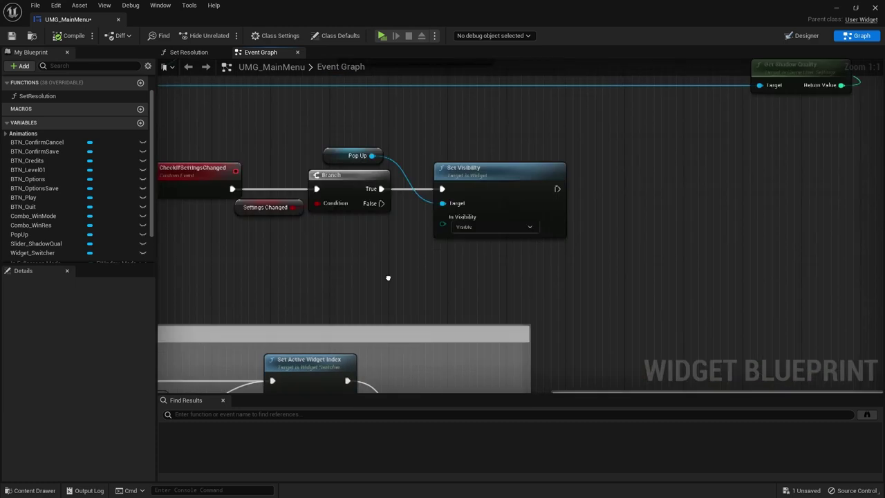
pyautogui.moveTo(335, 281); pyautogui.dragTo(425, 348, button='right')
pyautogui.moveTo(351, 325); pyautogui.dragTo(331, 167, button='right')
pyautogui.moveTo(364, 290); pyautogui.dragTo(419, 286)
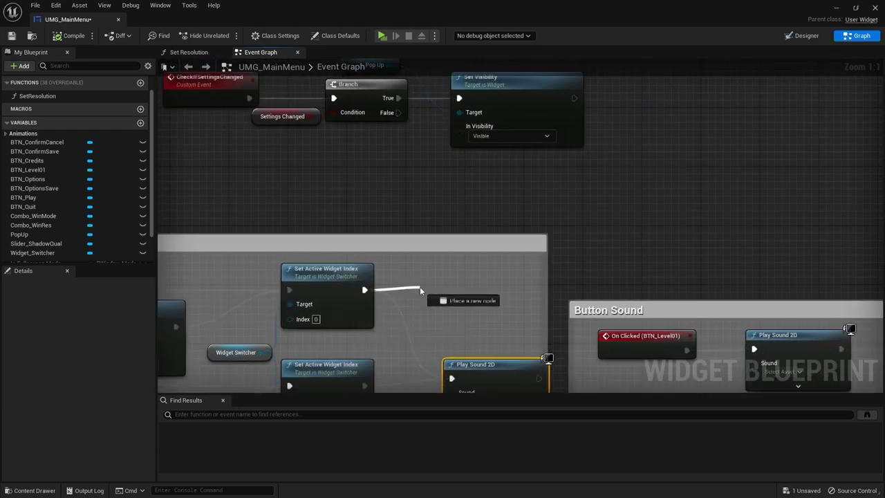
pyautogui.write('chec')
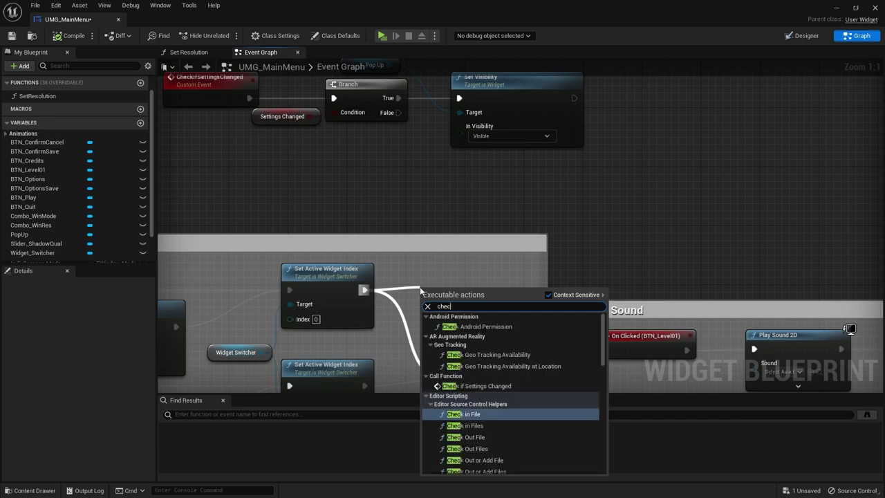
pyautogui.write('kif')
pyautogui.press('Return')
pyautogui.moveTo(458, 307); pyautogui.dragTo(428, 284)
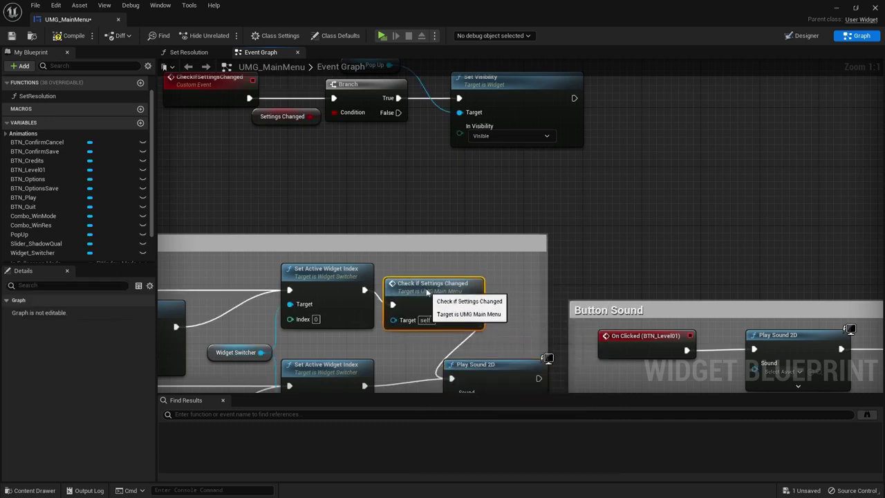
# Route both Set Active Widget Index exec wires straight into Play Sound 2D
pyautogui.moveTo(396, 338)
pyautogui.mouseDown(button='right')
pyautogui.moveTo(467, 262)
pyautogui.moveTo(698, 255)
pyautogui.mouseUp(button='right')
pyautogui.scroll(-1, 468, 263)
pyautogui.moveTo(274, 178); pyautogui.dragTo(335, 175, button='right')
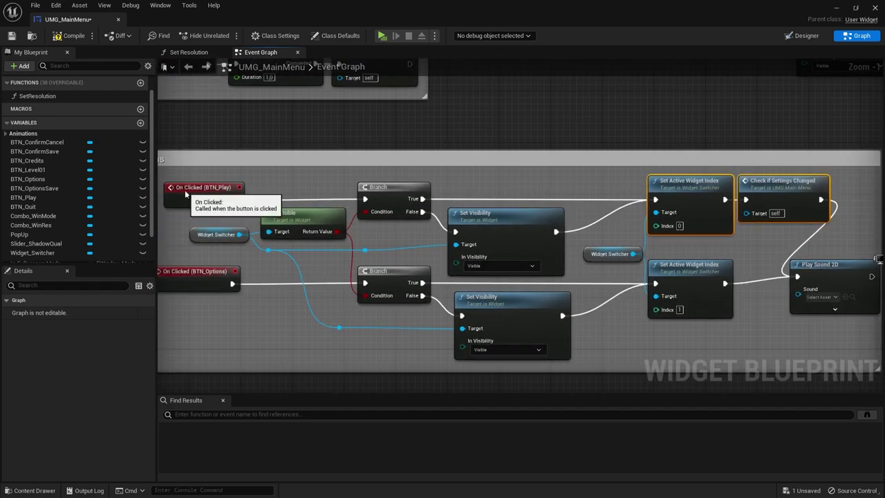
pyautogui.click(197, 190)
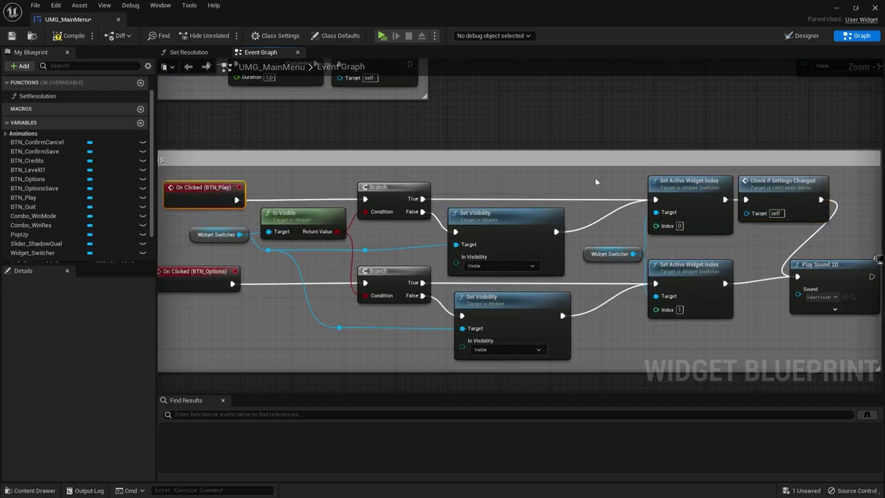
pyautogui.moveTo(596, 182); pyautogui.dragTo(550, 198, button='right')
pyautogui.click(619, 216)
pyautogui.moveTo(208, 207); pyautogui.dragTo(338, 201, button='right')
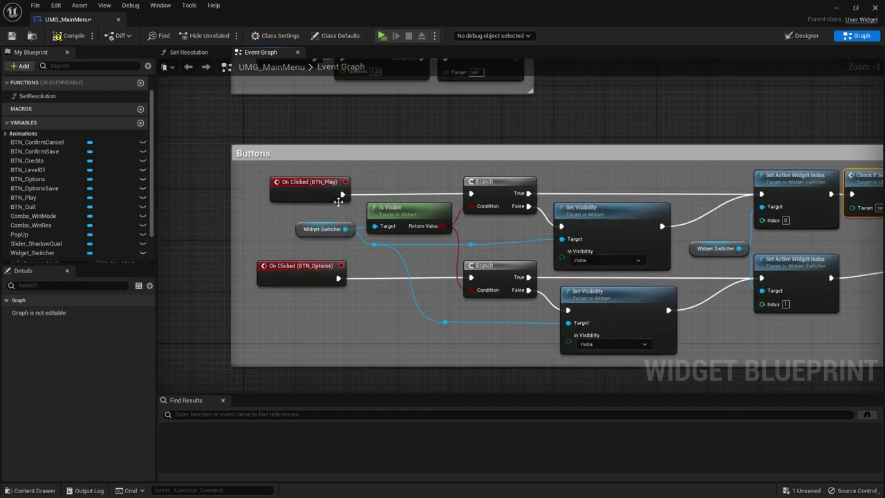
pyautogui.moveTo(425, 195); pyautogui.dragTo(127, 194, button='right')
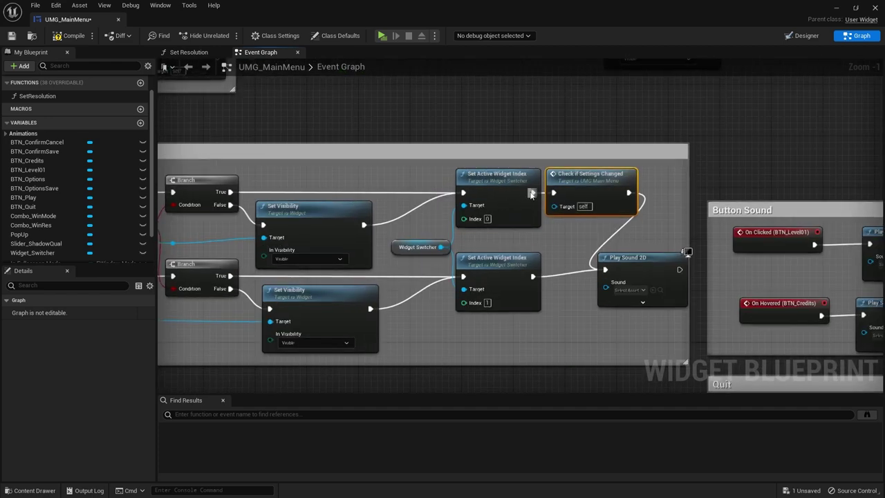
pyautogui.moveTo(541, 196)
pyautogui.keyDown('ctrl'); pyautogui.mouseDown()
pyautogui.moveTo(606, 269)
pyautogui.moveTo(592, 236)
pyautogui.mouseUp(); pyautogui.keyUp('ctrl')
pyautogui.moveTo(314, 185); pyautogui.dragTo(534, 220, button='right')
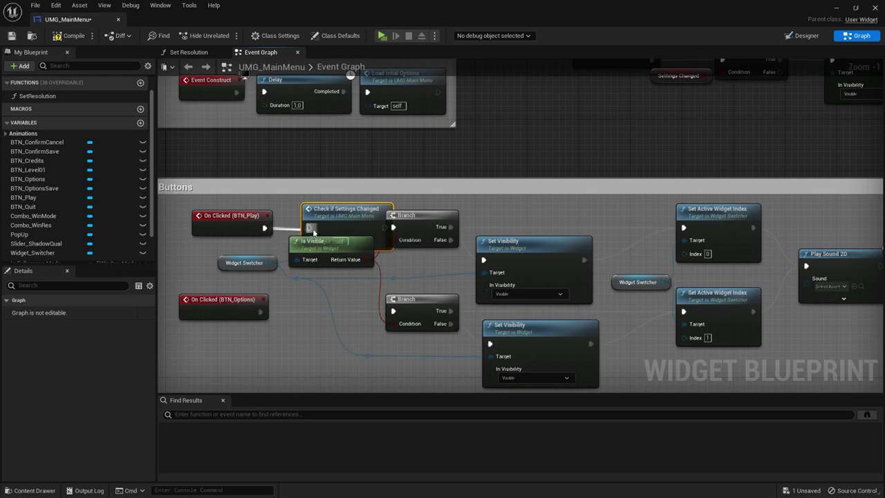
# Paste Check if Settings Changed between On Clicked (BTN_Play) and its Branch, then reposition the Buttons group
pyautogui.hotkey('ctrl', 'v')
pyautogui.moveTo(313, 210); pyautogui.dragTo(319, 210)
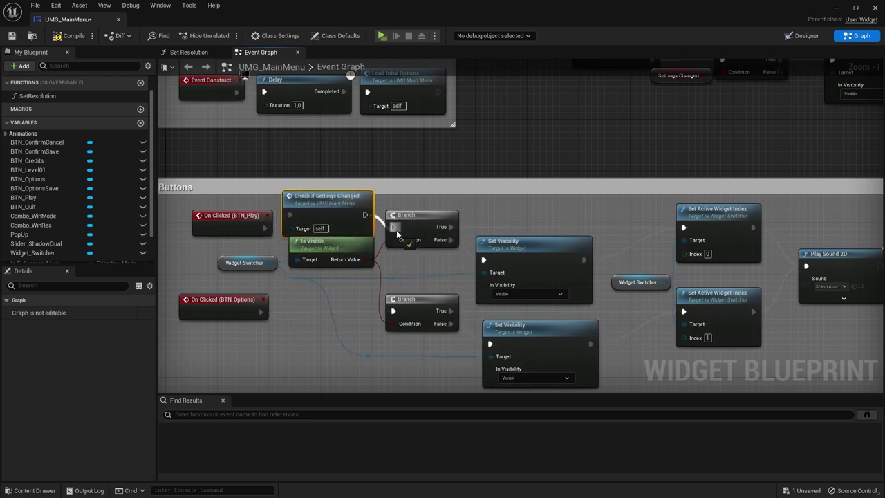
pyautogui.moveTo(347, 201); pyautogui.dragTo(353, 200)
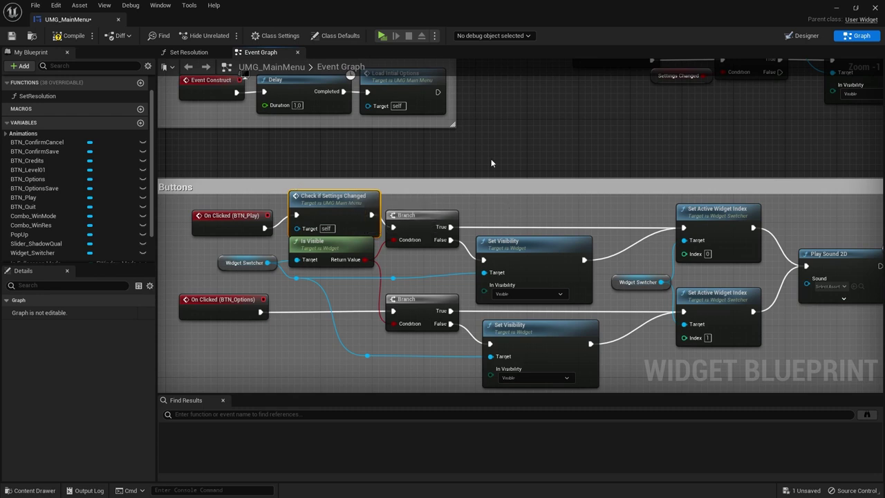
pyautogui.moveTo(421, 193)
pyautogui.mouseDown()
pyautogui.moveTo(516, 301)
pyautogui.moveTo(720, 169)
pyautogui.mouseUp()
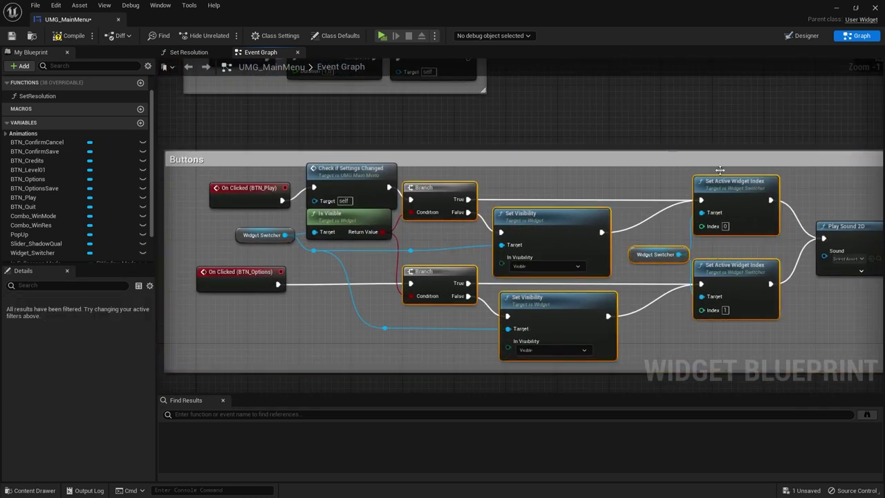
pyautogui.scroll(-2, 518, 280)
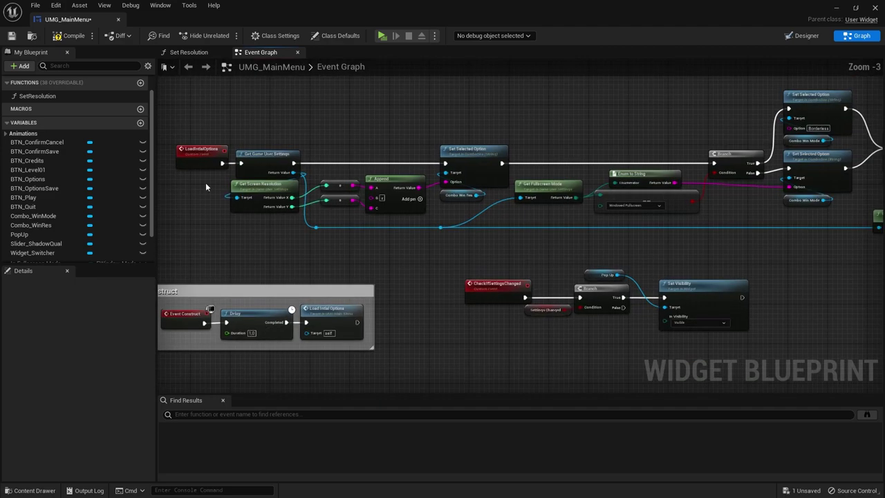
# Paste Check if Settings Changed and connect it after the BTN_Credits hover's Play Sound 2D
pyautogui.moveTo(205, 187); pyautogui.dragTo(326, 169, button='right')
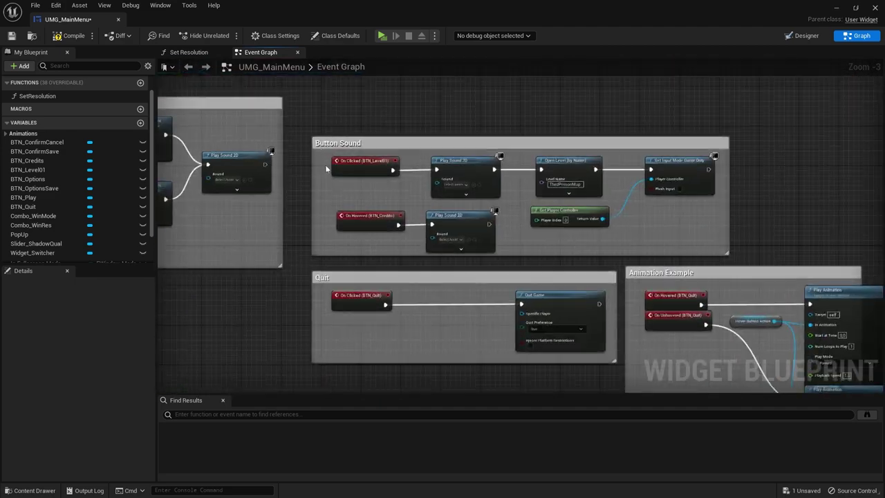
pyautogui.scroll(2, 424, 228)
pyautogui.scroll(1, 429, 228)
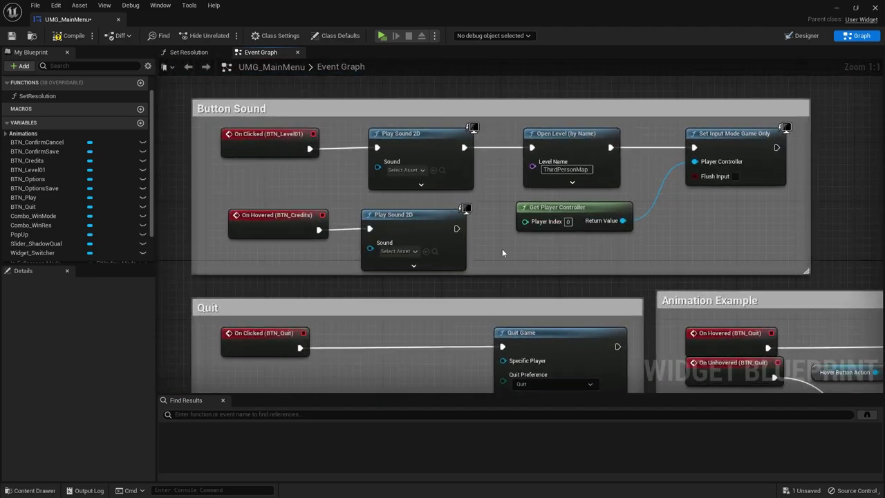
pyautogui.hotkey('ctrl', 'v')
pyautogui.moveTo(551, 266); pyautogui.dragTo(460, 232)
pyautogui.press('Escape')
pyautogui.moveTo(553, 207); pyautogui.dragTo(582, 193)
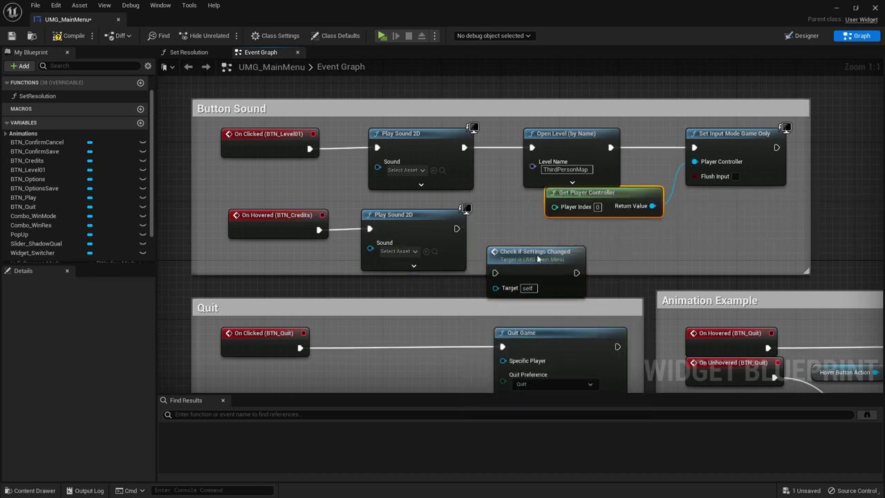
pyautogui.moveTo(537, 254); pyautogui.dragTo(523, 210)
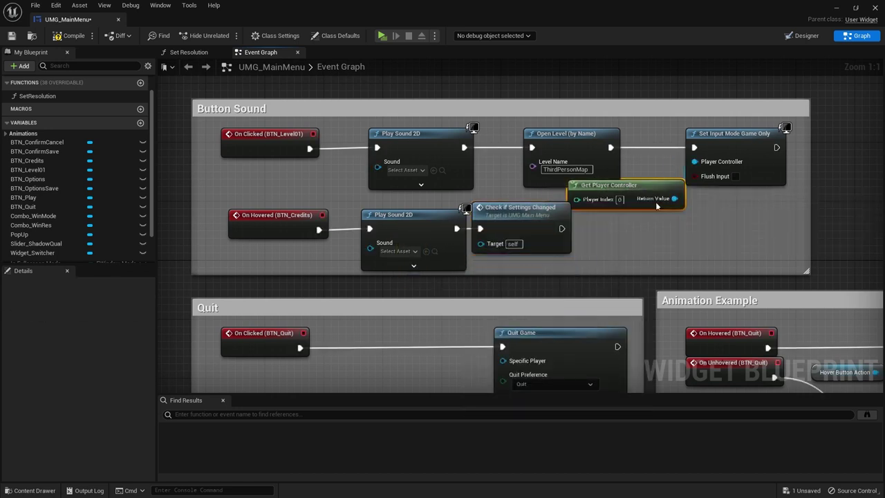
pyautogui.moveTo(613, 213); pyautogui.dragTo(745, 213)
pyautogui.moveTo(511, 207); pyautogui.dragTo(518, 207)
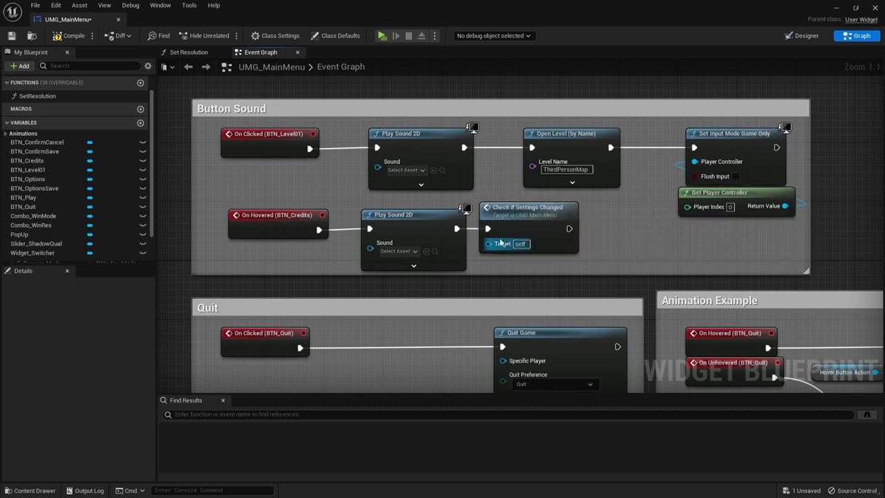
# Compile and save the UMG_MainMenu blueprint
pyautogui.click(381, 262)
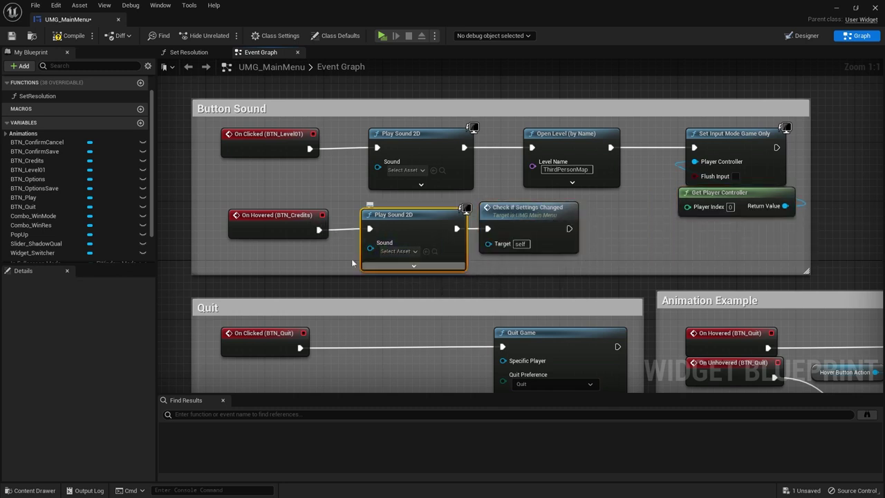
pyautogui.click(650, 252)
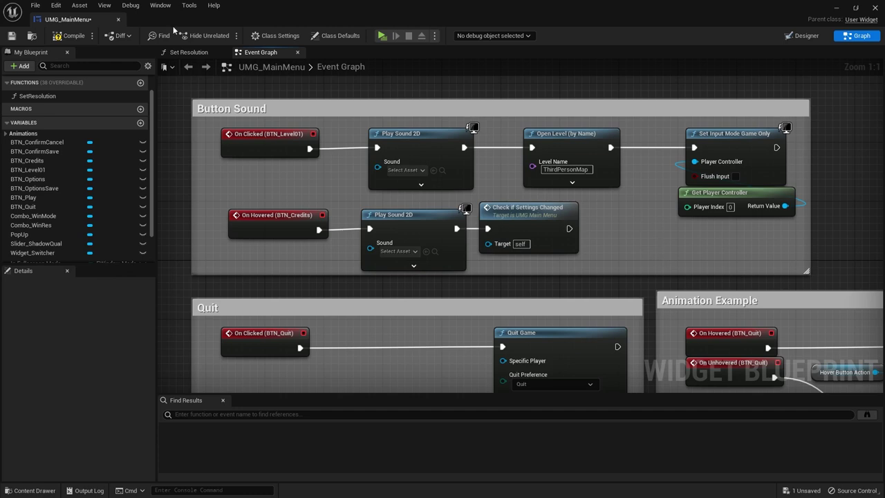
pyautogui.click(60, 35)
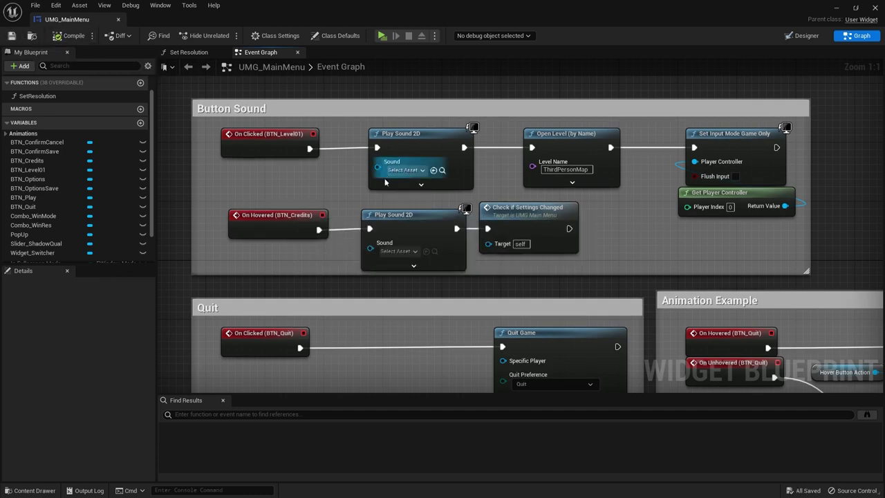
pyautogui.doubleClick(540, 220)
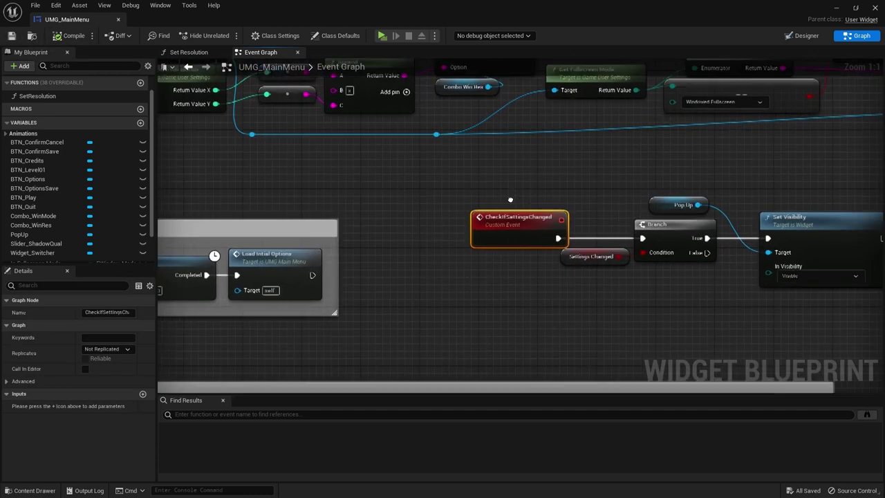
pyautogui.click(407, 242)
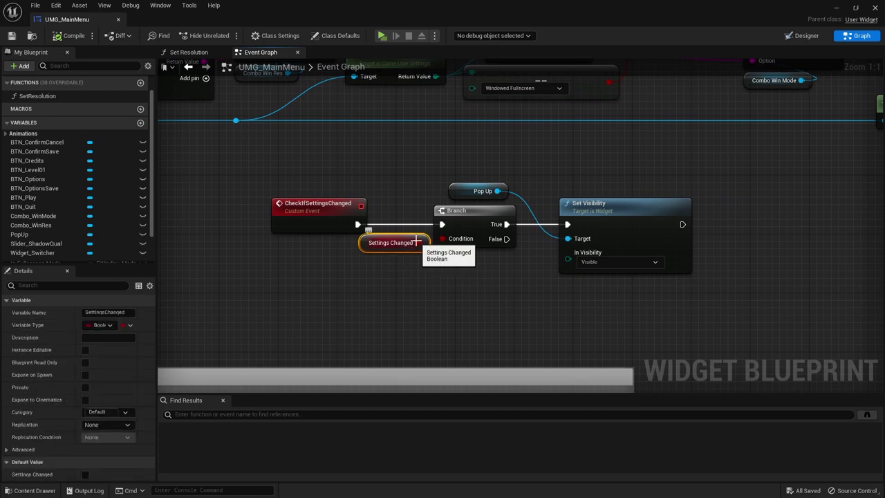
pyautogui.click(462, 189)
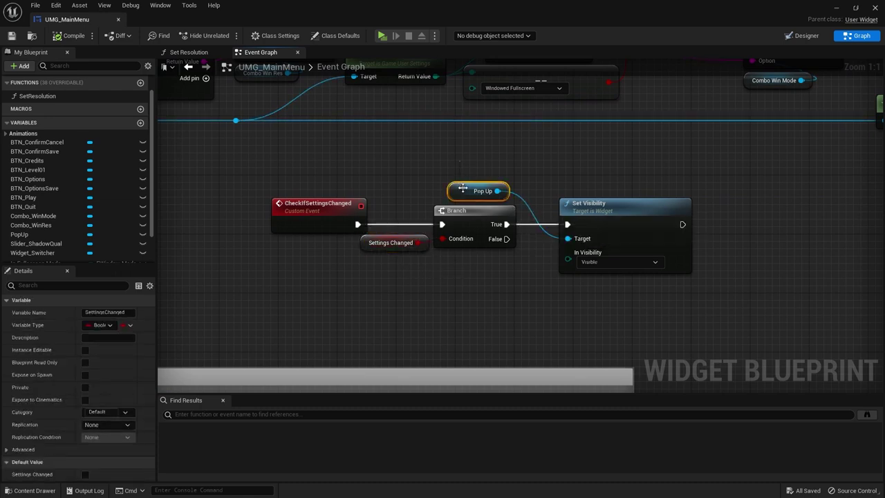
pyautogui.click(602, 252)
pyautogui.moveTo(509, 245); pyautogui.dragTo(542, 306)
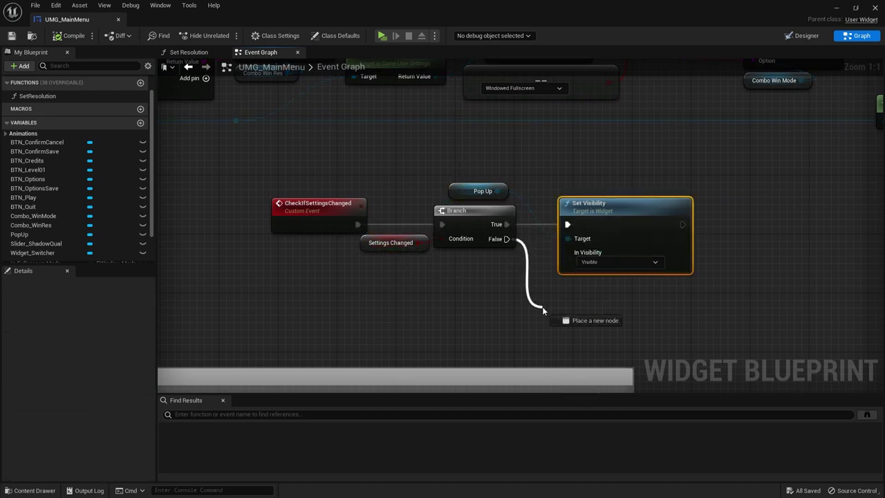
pyautogui.click(490, 306)
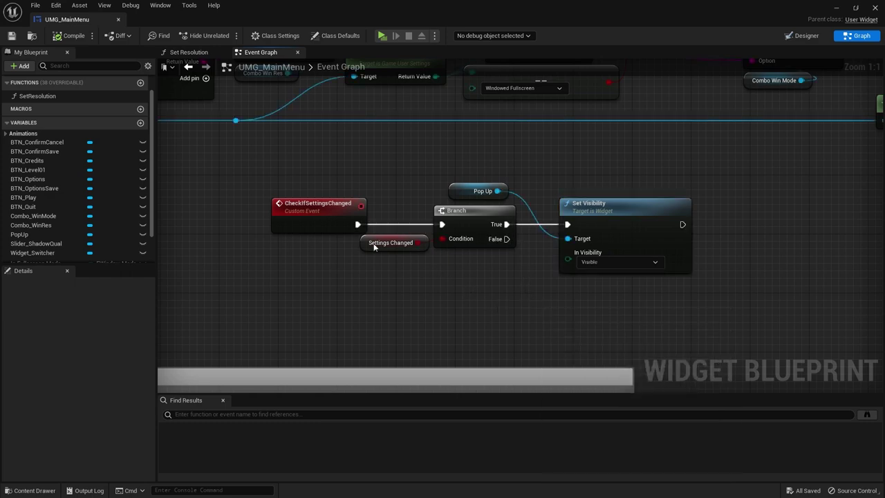
pyautogui.scroll(-5, 430, 88)
pyautogui.scroll(5, 430, 88)
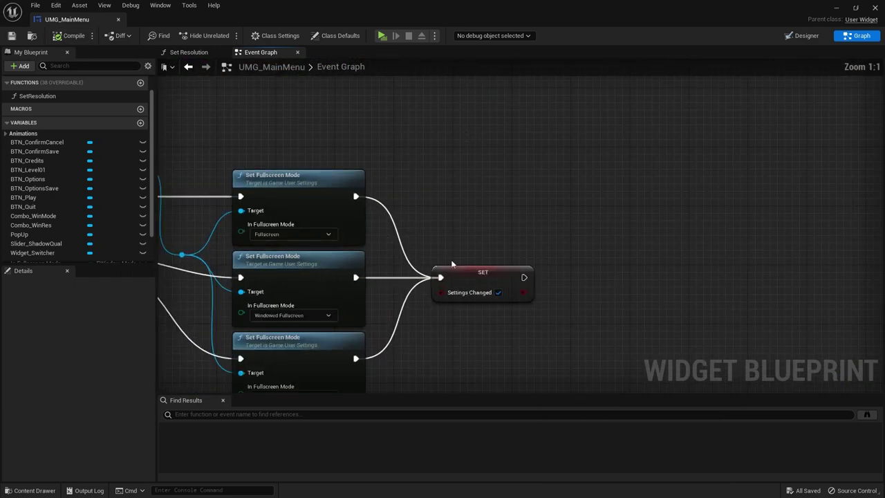
pyautogui.moveTo(483, 304); pyautogui.dragTo(650, 253, button='right')
pyautogui.moveTo(738, 190); pyautogui.dragTo(648, 253)
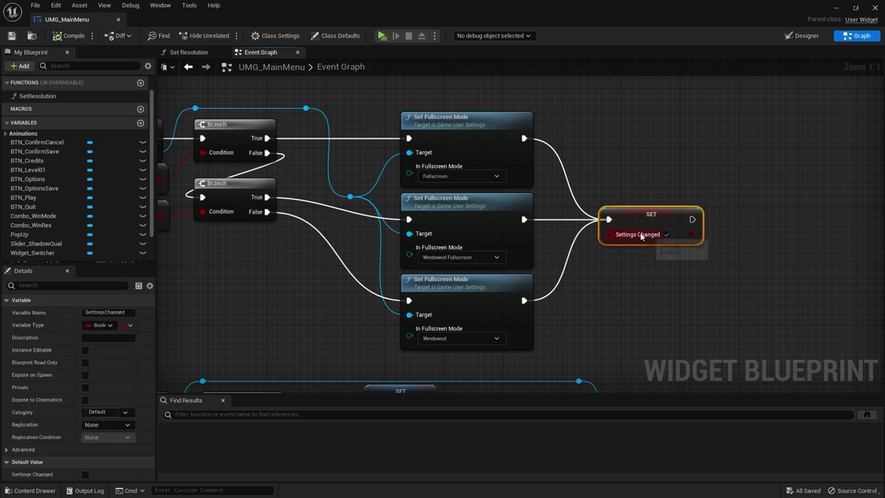
pyautogui.moveTo(469, 380); pyautogui.dragTo(525, 197, button='right')
pyautogui.scroll(-1, 525, 197)
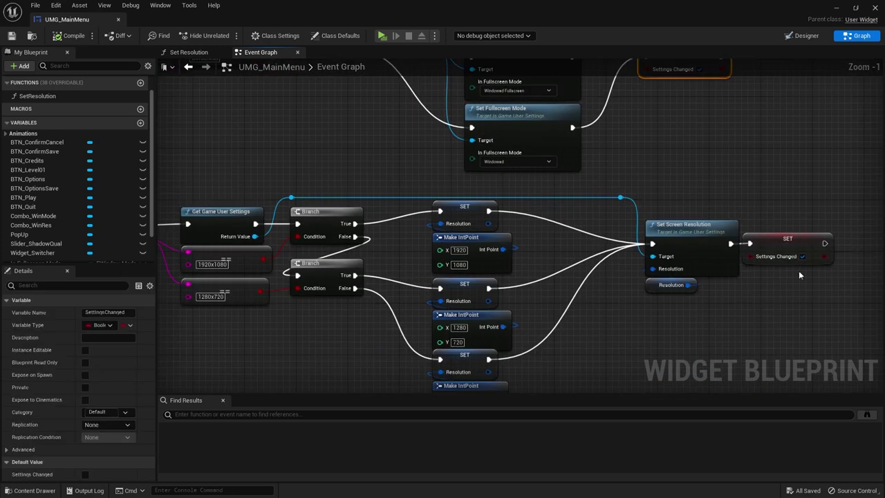
pyautogui.moveTo(798, 276); pyautogui.dragTo(140, 133, button='right')
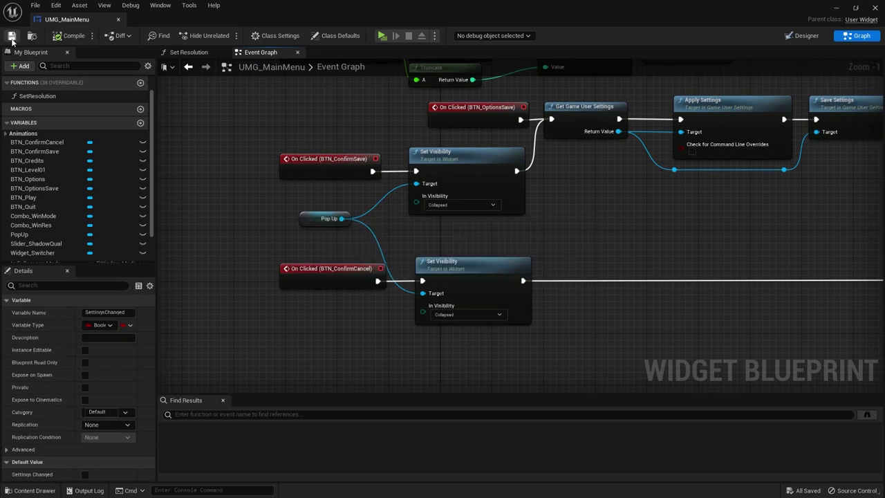
# Start play mode and open the Options menu's window resolution choices
pyautogui.click(382, 36)
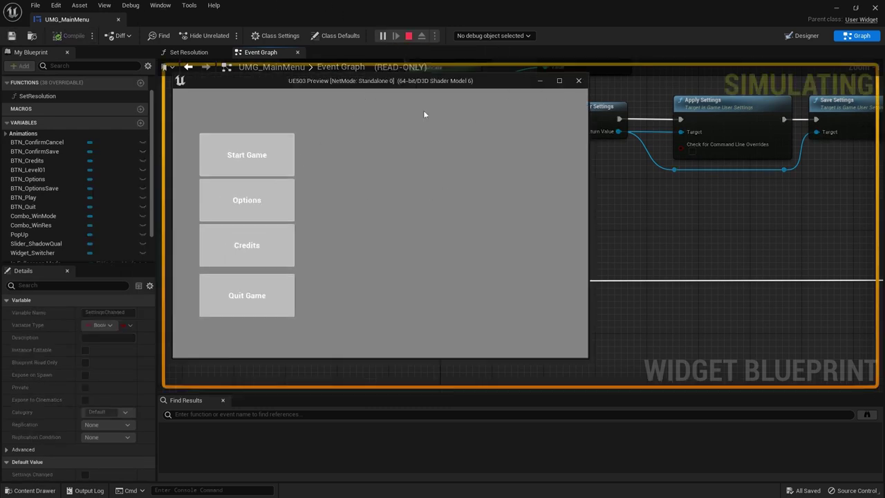
pyautogui.click(260, 210)
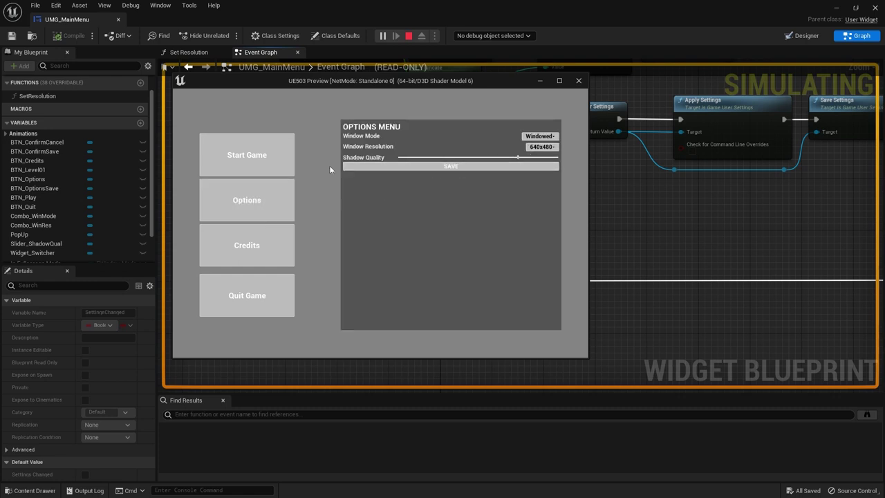
pyautogui.click(546, 137)
pyautogui.click(539, 156)
pyautogui.click(542, 146)
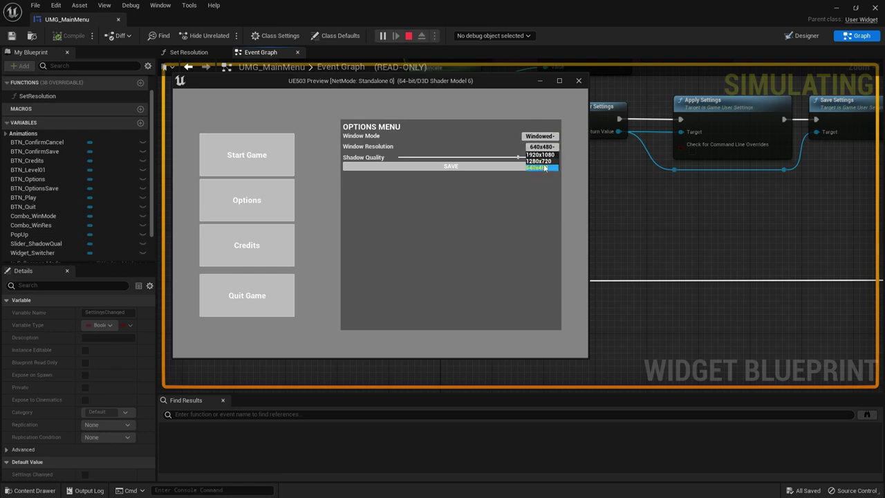
# Choose 1280x720, click Start Game, and confirm Save in the warning popup
pyautogui.click(542, 162)
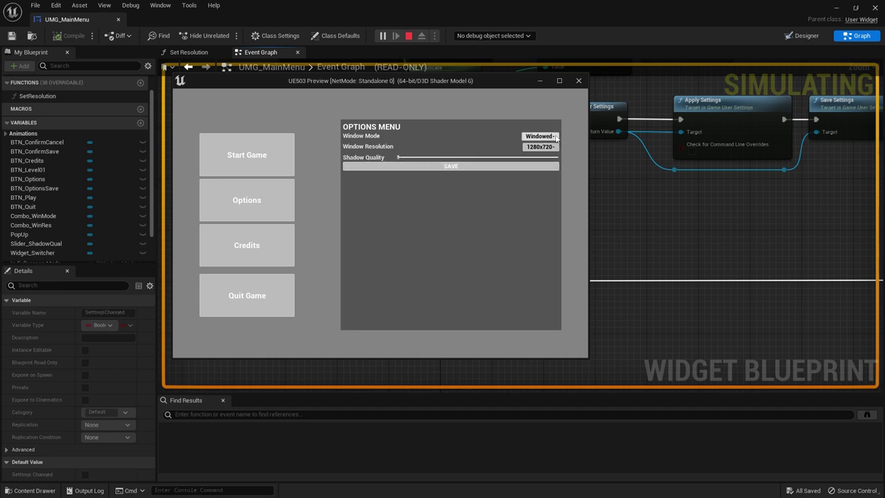
pyautogui.click(260, 158)
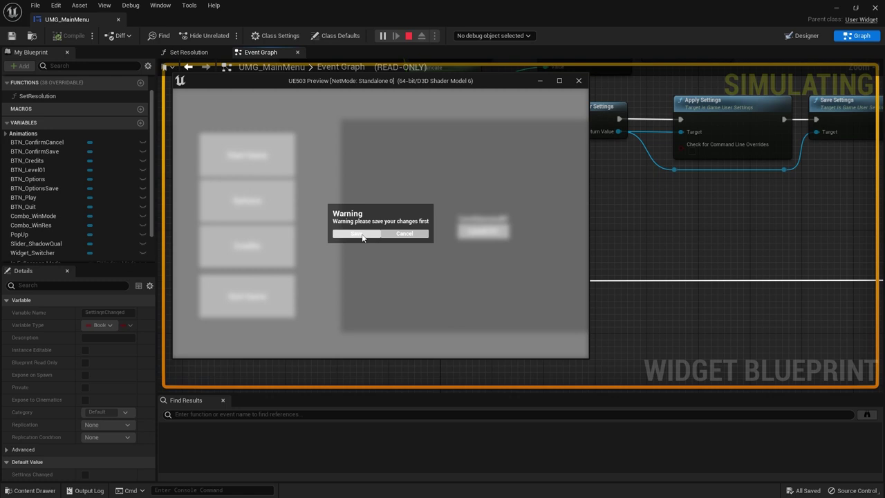
pyautogui.click(362, 235)
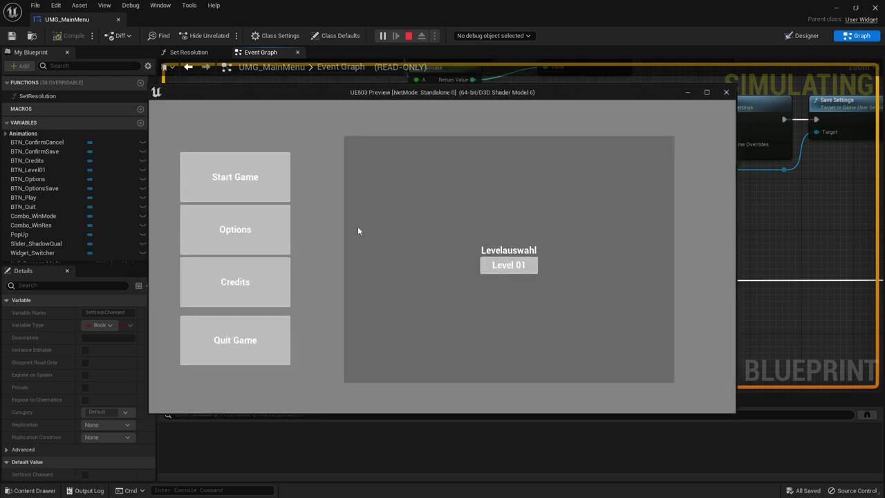
# Pick 640x480, try Start Game, and cancel the save warning
pyautogui.click(233, 225)
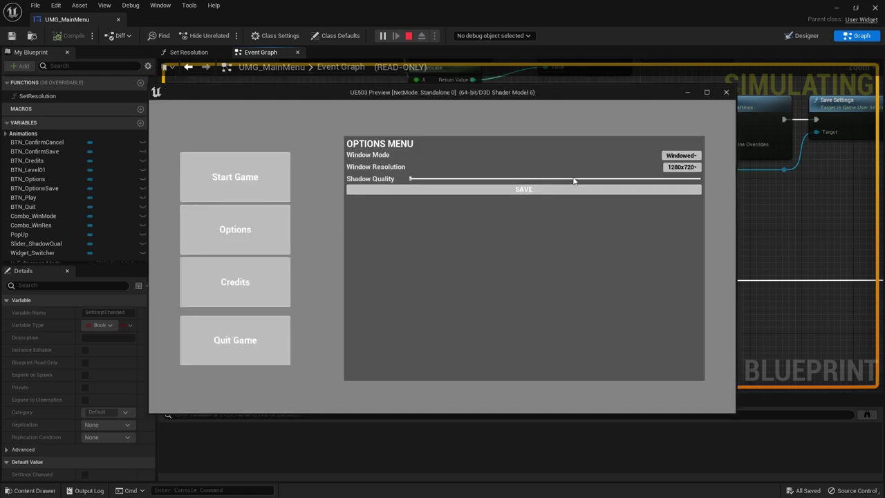
pyautogui.click(681, 167)
pyautogui.click(682, 189)
pyautogui.click(257, 179)
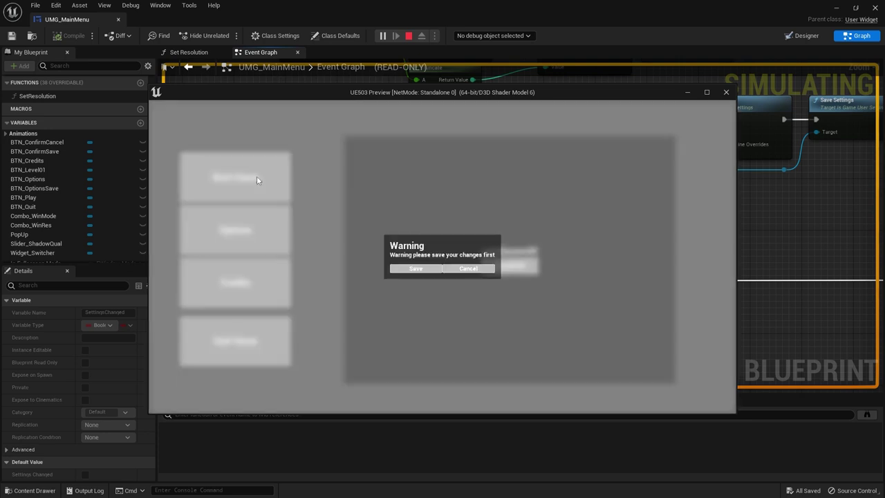
pyautogui.click(484, 268)
# Reopen Options keeping 640x480, try Credits, and choose Save in the warning
pyautogui.click(284, 230)
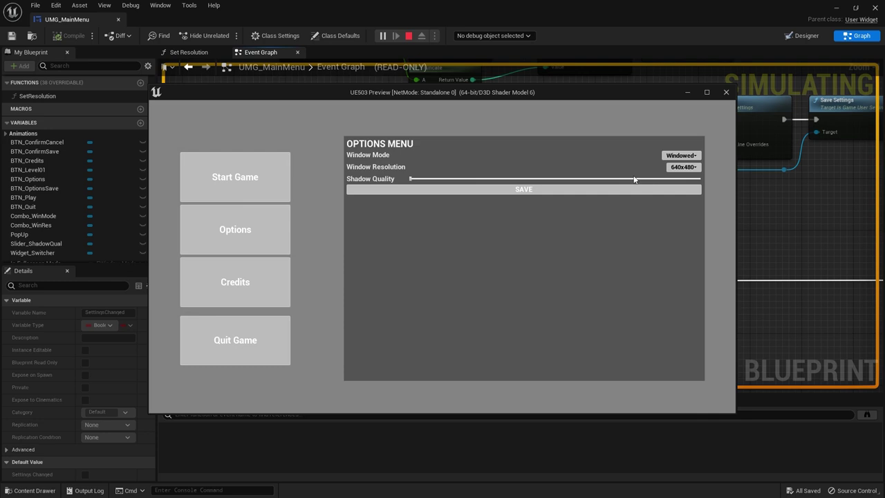
pyautogui.click(681, 166)
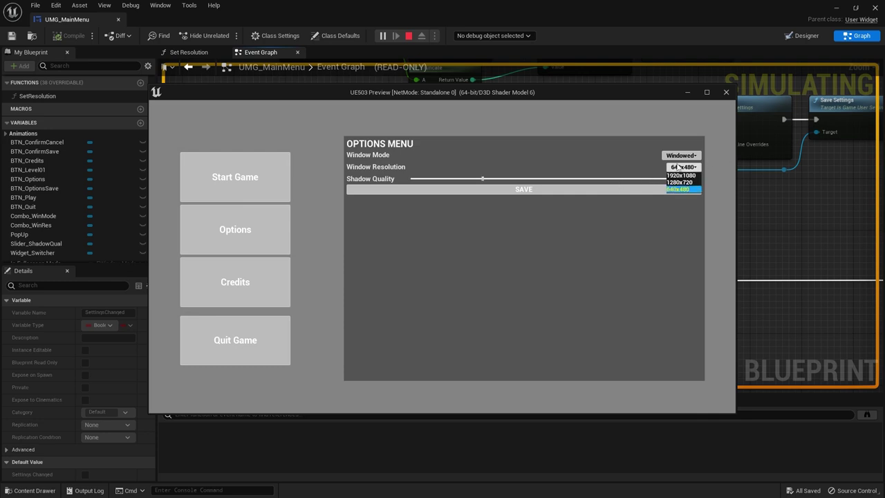
pyautogui.click(481, 179)
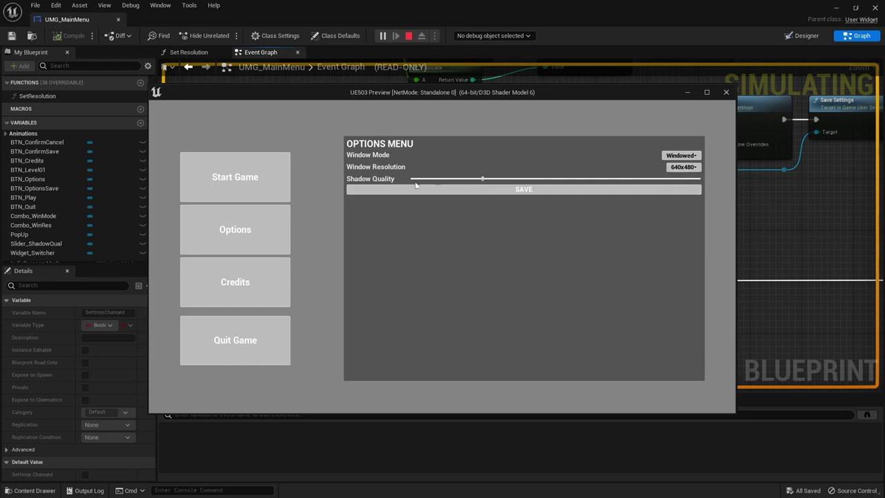
pyautogui.click(277, 291)
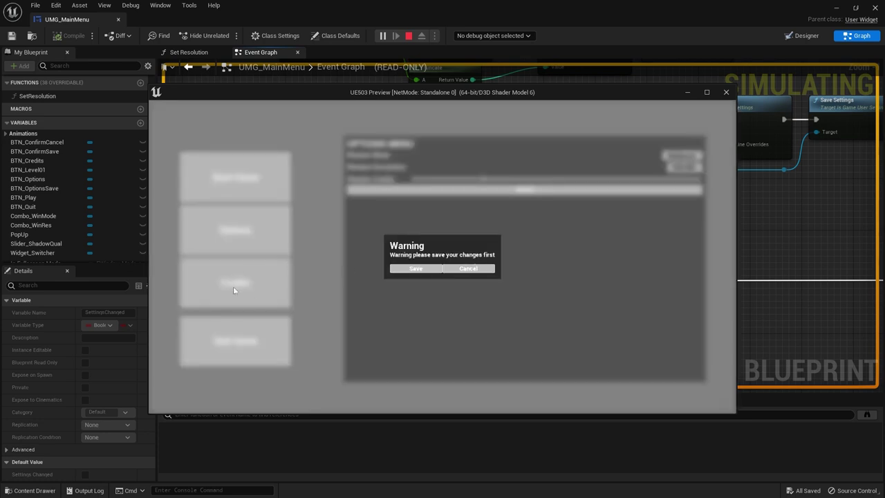
pyautogui.click(414, 269)
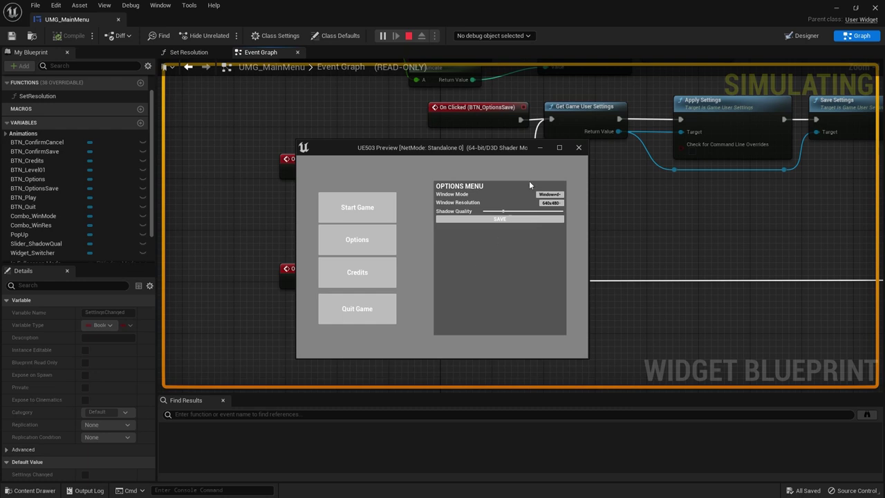
# Save 1280x720 as the resolution in Options, then load Level 01 from level selection
pyautogui.click(549, 203)
pyautogui.click(538, 220)
pyautogui.click(509, 220)
pyautogui.click(501, 222)
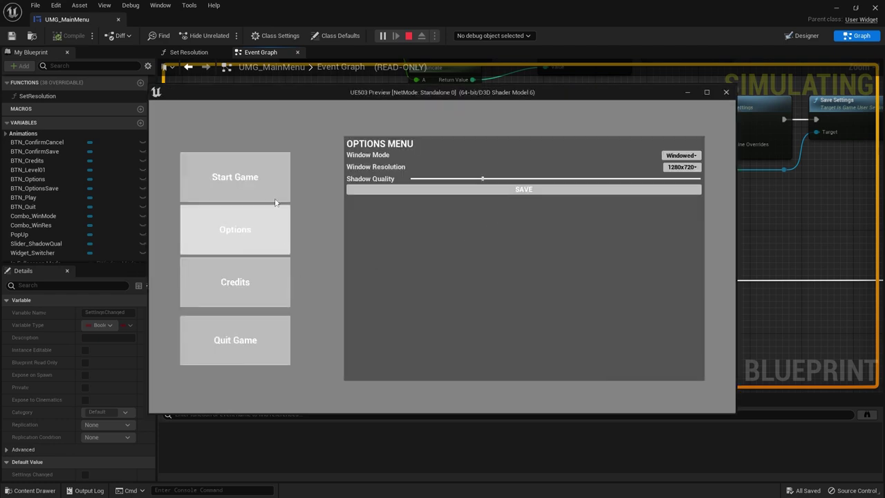
pyautogui.click(253, 172)
pyautogui.click(515, 266)
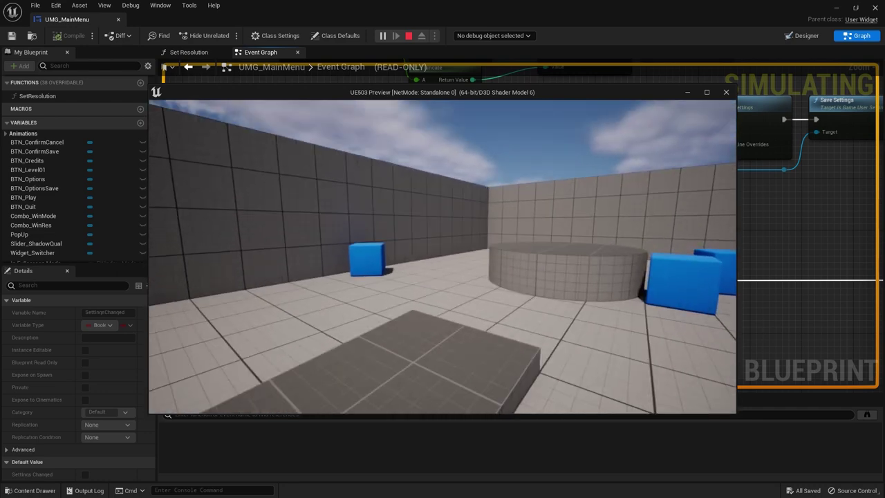
# Stop the Play In Editor session with Esc, returning to the UMG_MainMenu Event Graph
pyautogui.press('Escape')
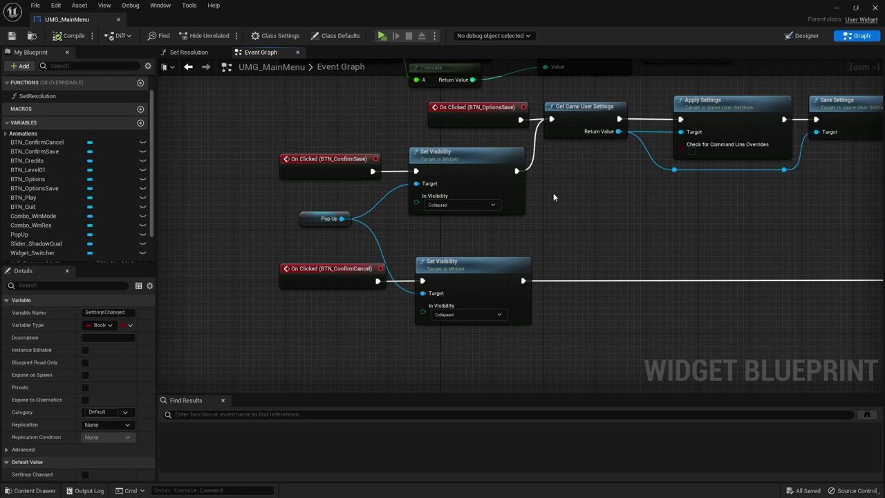
# Copy the Get Game User Settings node and paste a duplicate into empty graph space
pyautogui.scroll(-1, 553, 198)
pyautogui.scroll(-2, 553, 199)
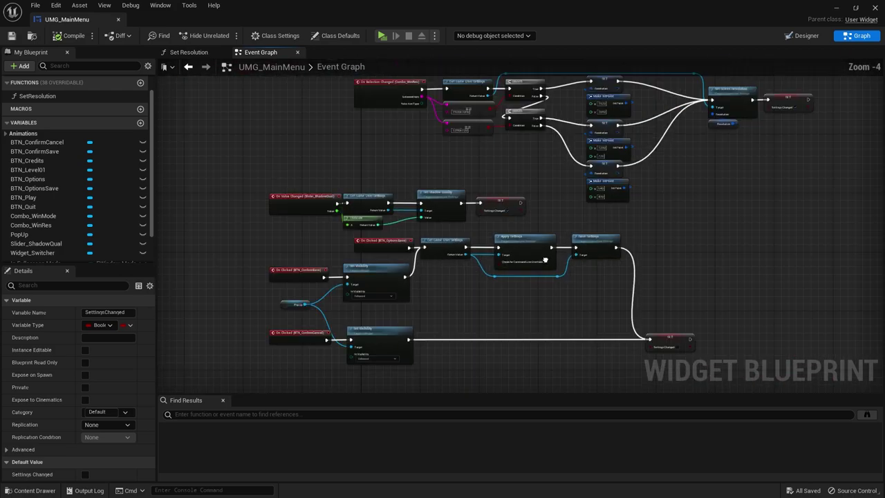
pyautogui.moveTo(546, 226)
pyautogui.mouseDown(button='right')
pyautogui.moveTo(338, 211)
pyautogui.moveTo(386, 273)
pyautogui.mouseUp(button='right')
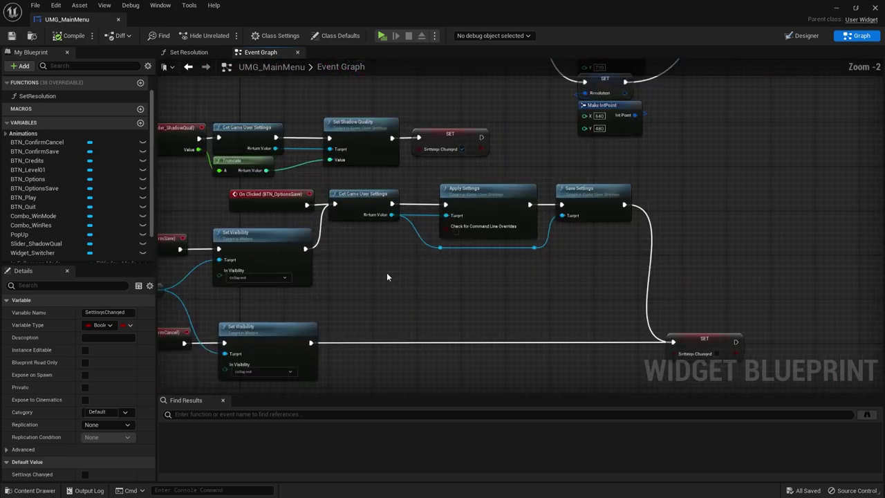
pyautogui.scroll(4, 386, 272)
pyautogui.scroll(-3, 551, 242)
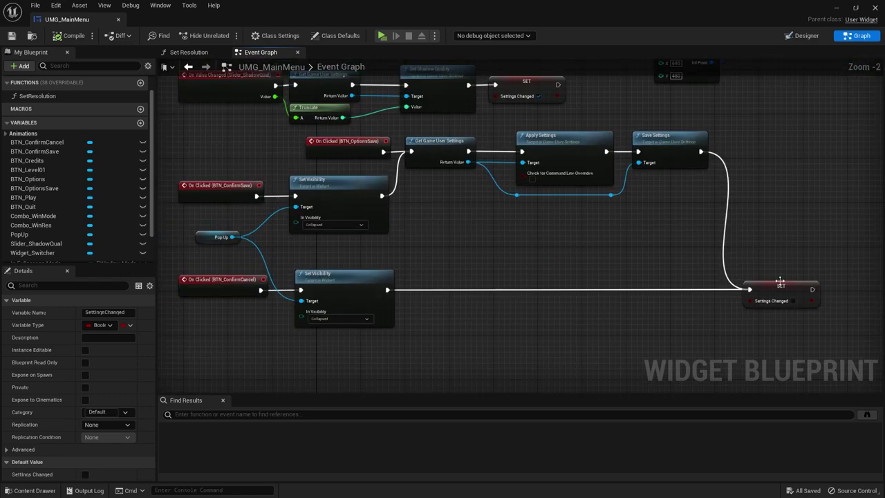
pyautogui.scroll(3, 484, 230)
pyautogui.click(410, 138)
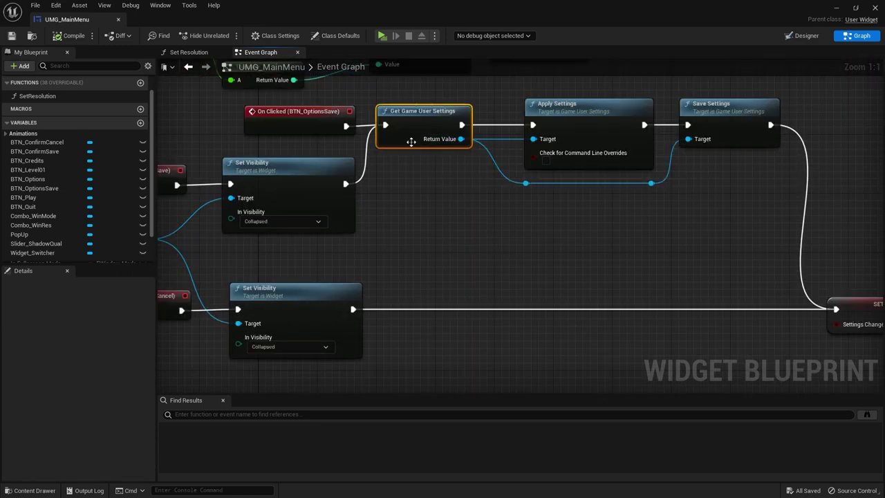
pyautogui.moveTo(548, 243); pyautogui.dragTo(531, 249, button='right')
pyautogui.hotkey('ctrl', 'c')
pyautogui.moveTo(513, 375); pyautogui.dragTo(364, 288, button='right')
pyautogui.hotkey('ctrl', 'v')
# Add an Is Dirty node fed by the copy's Return Value, beside the SET Settings Changed node
pyautogui.moveTo(417, 302); pyautogui.dragTo(351, 225, button='right')
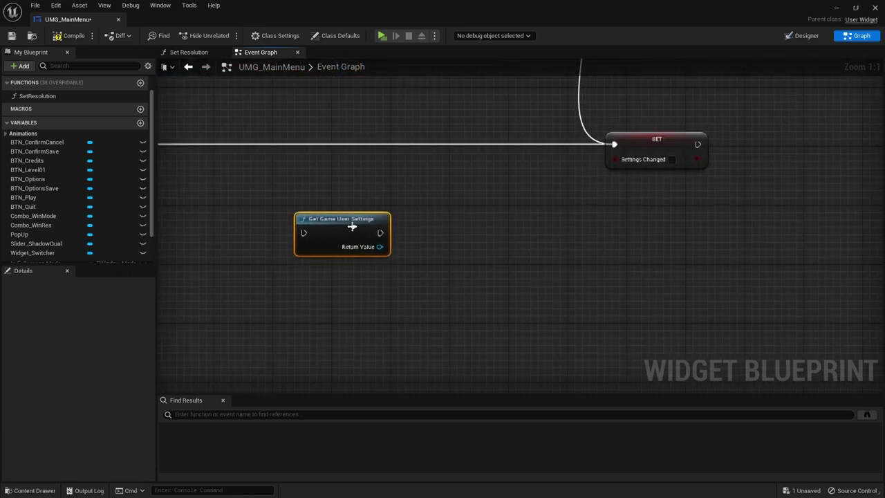
pyautogui.moveTo(379, 247); pyautogui.dragTo(455, 230)
pyautogui.write('is dirty')
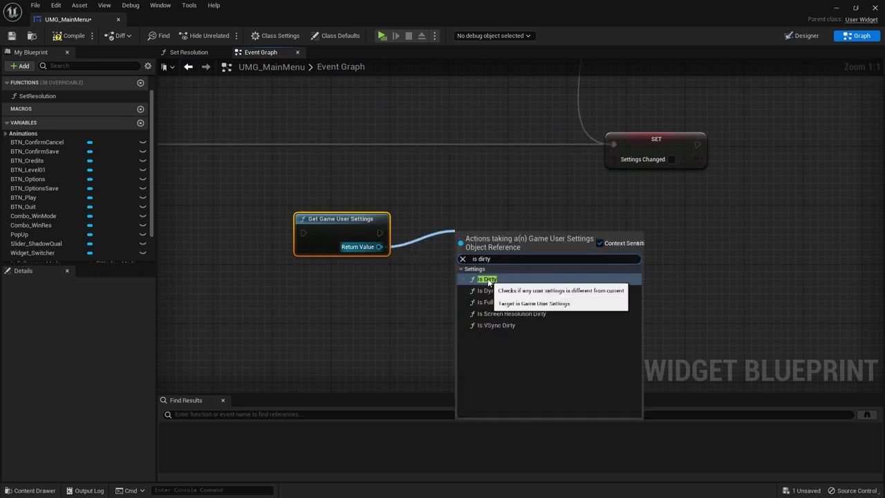
pyautogui.click(484, 279)
pyautogui.moveTo(494, 237)
pyautogui.mouseDown()
pyautogui.moveTo(425, 230)
pyautogui.moveTo(447, 230)
pyautogui.mouseUp()
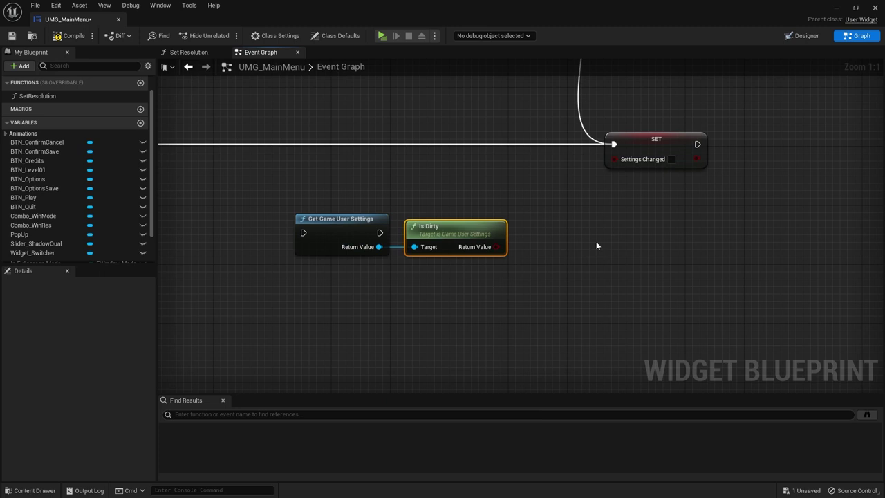
pyautogui.click(657, 146)
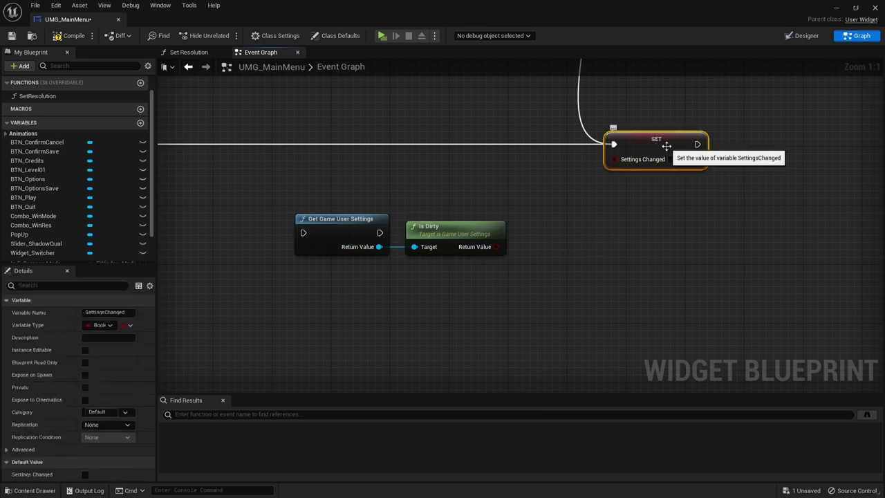